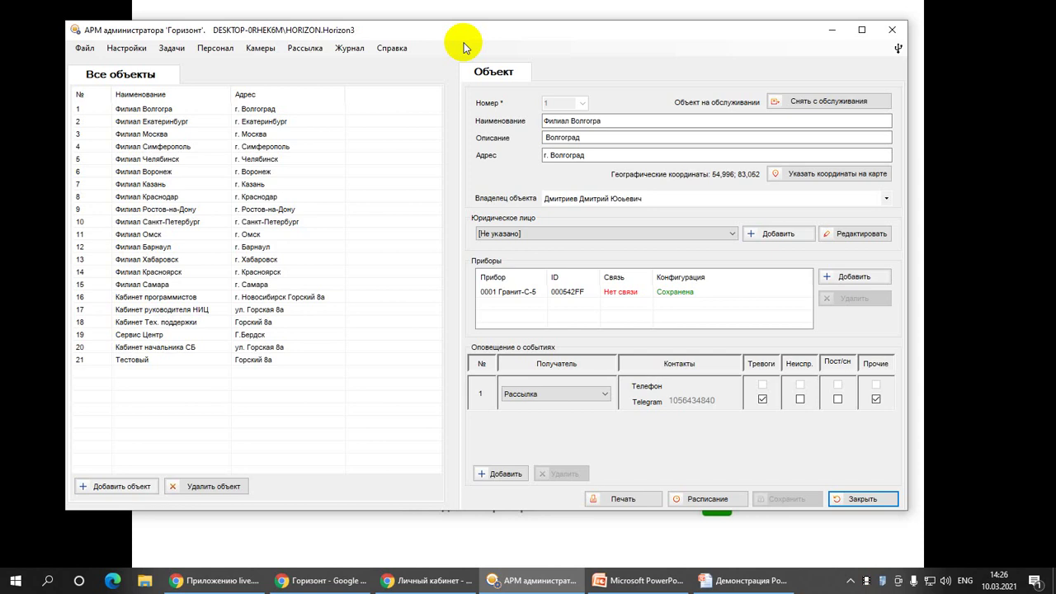
# Select Филиал Волгоград in the Все объекты list to show its object card
pyautogui.click(166, 109)
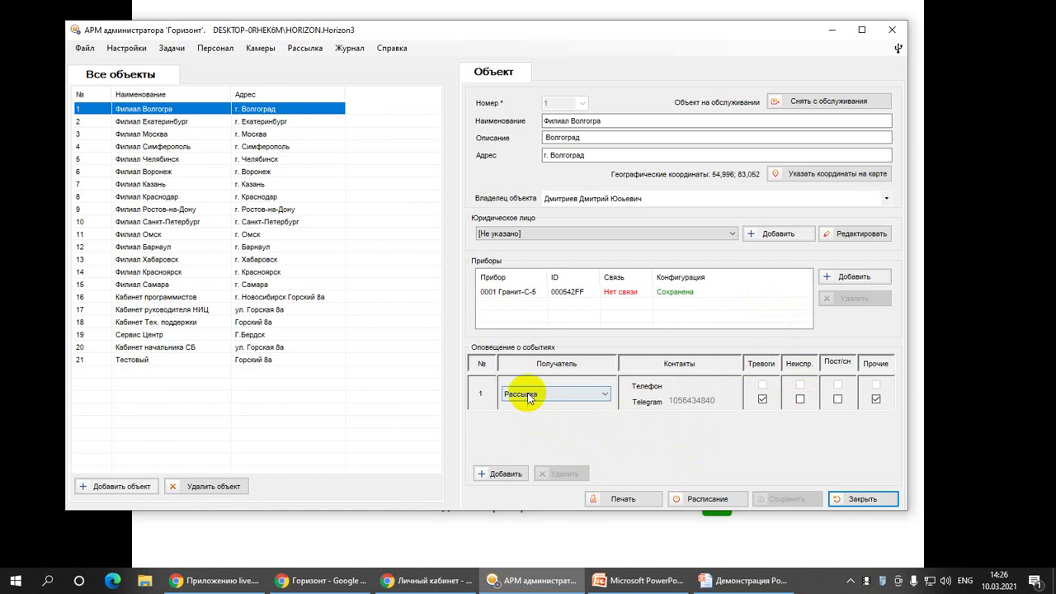
# Cancel a new notification recipient, then open Филиал Екатеринбург's Гранит-С-5 device window
pyautogui.click(499, 473)
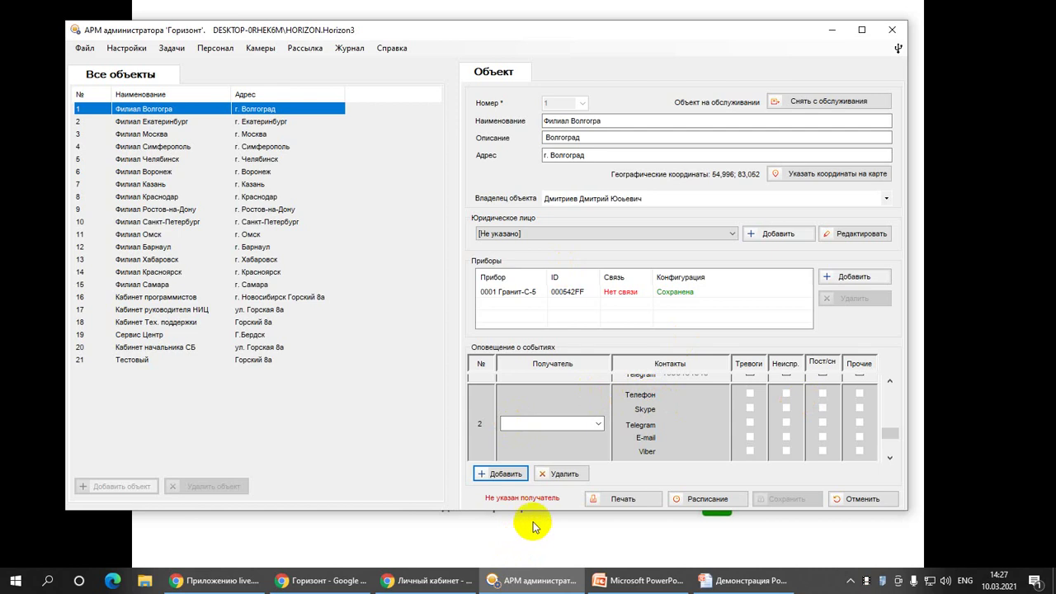
pyautogui.click(860, 500)
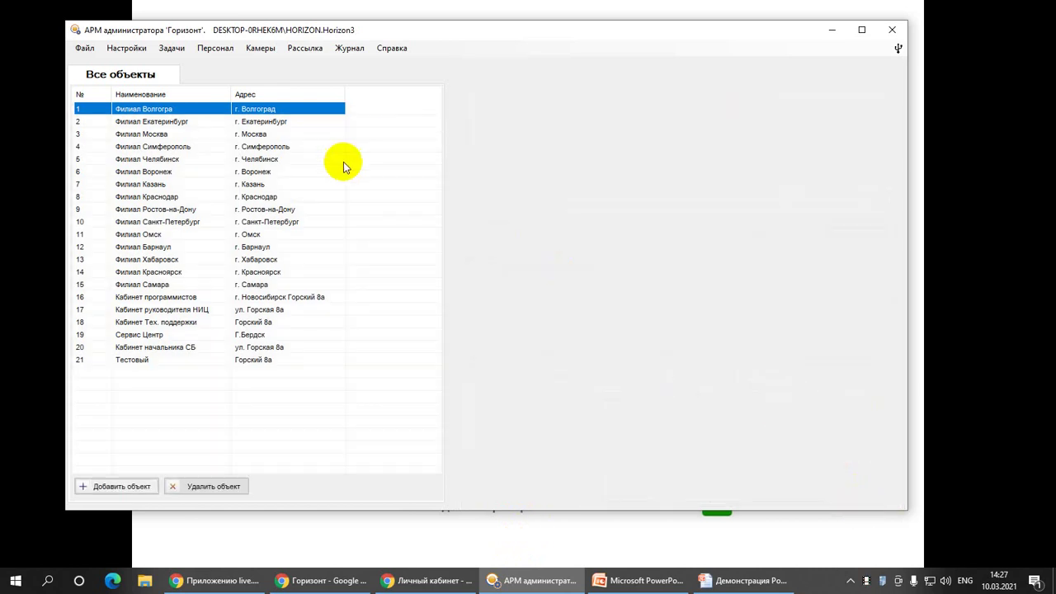
pyautogui.doubleClick(186, 122)
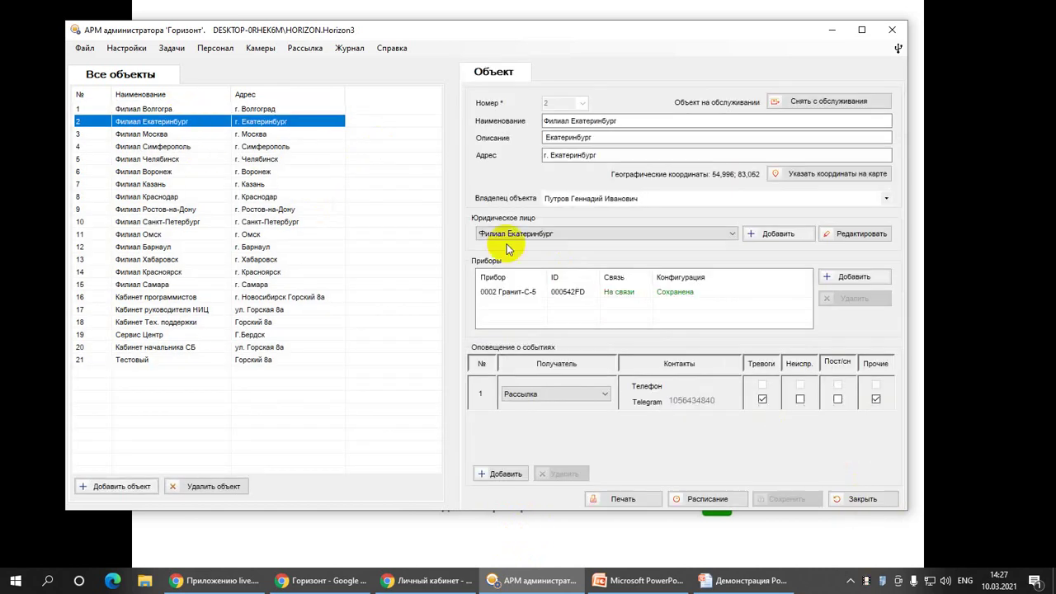
pyautogui.doubleClick(523, 292)
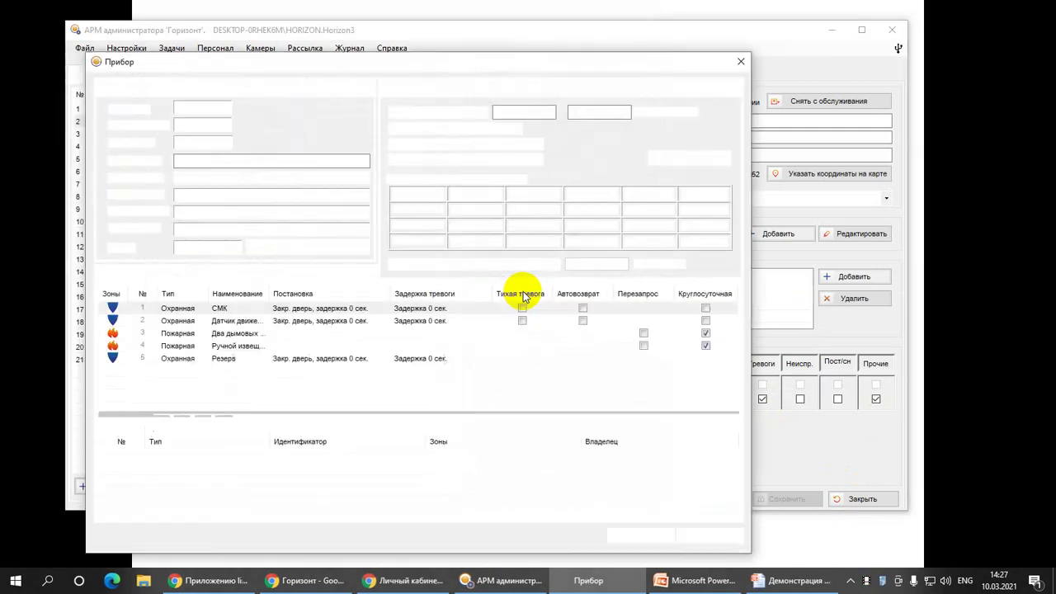
# Review zone 2's arming mode and detailed settings, closing them without changes
pyautogui.moveTo(338, 64); pyautogui.dragTo(395, 52)
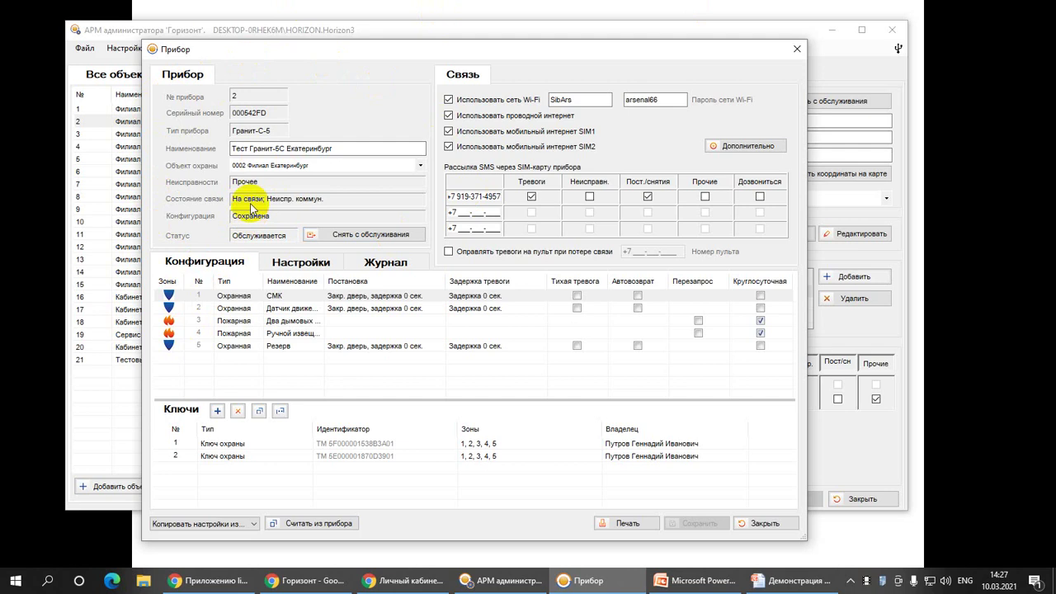
pyautogui.click(268, 307)
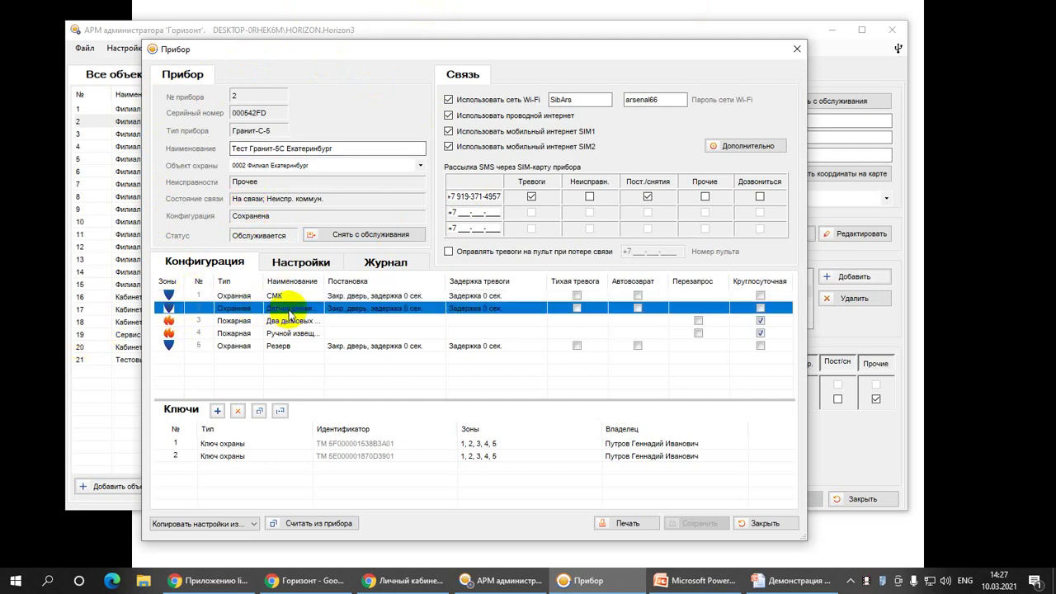
pyautogui.click(355, 308)
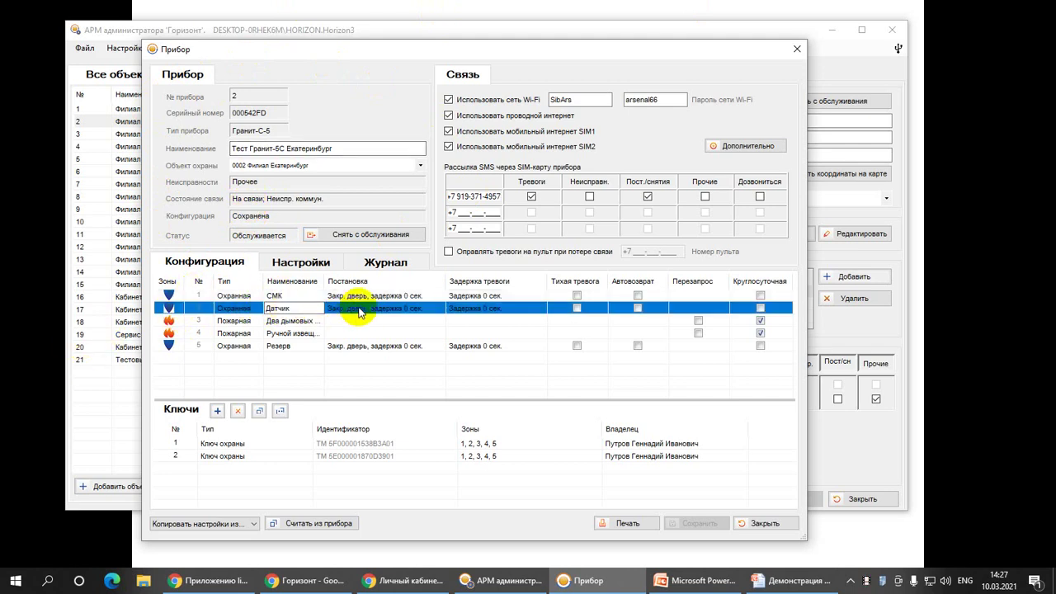
pyautogui.click(360, 310)
pyautogui.click(356, 322)
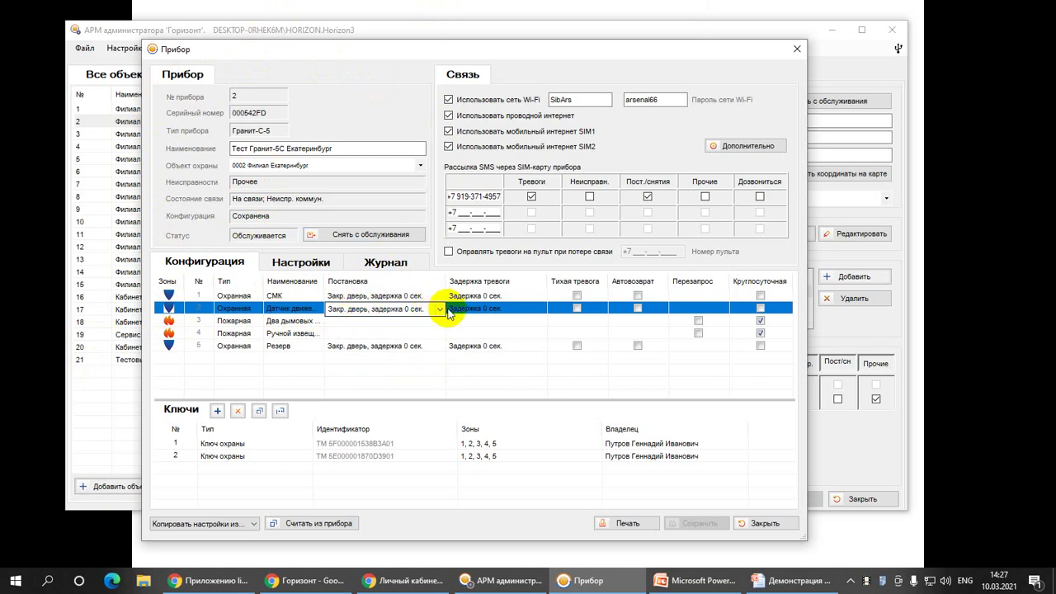
pyautogui.click(241, 323)
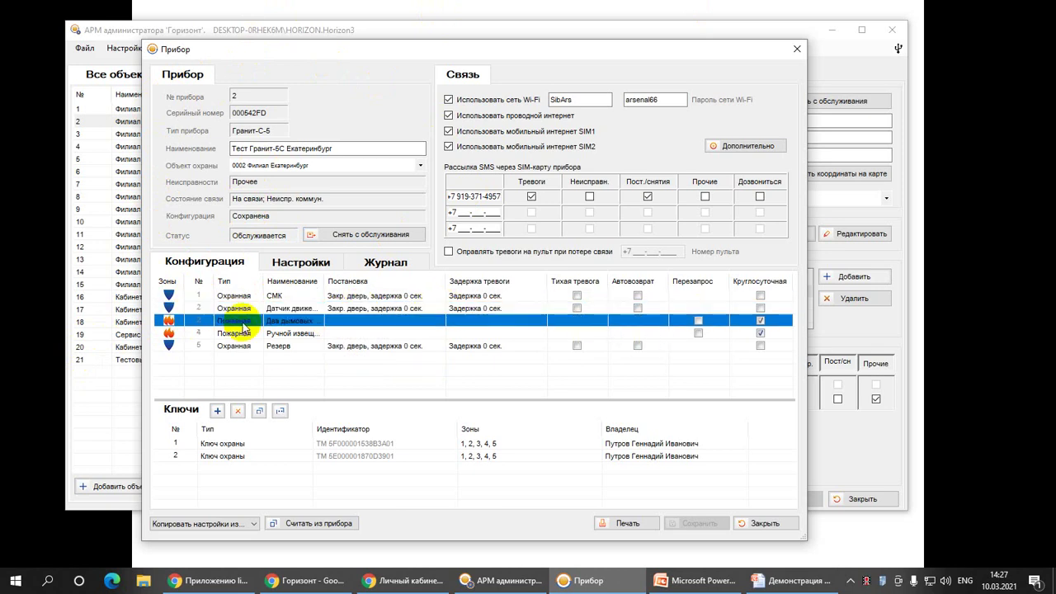
pyautogui.doubleClick(169, 307)
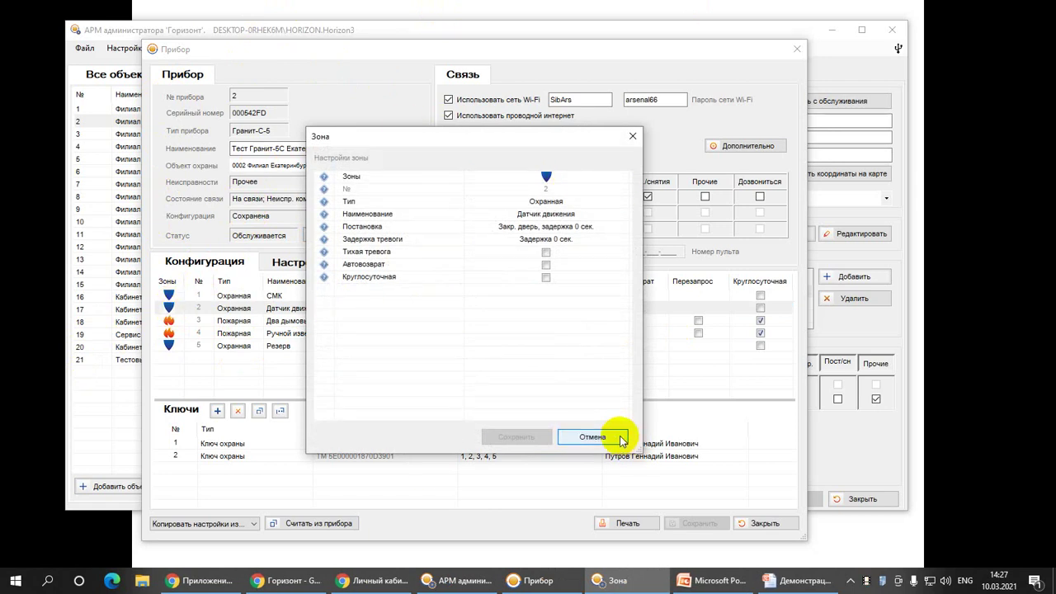
pyautogui.click(325, 228)
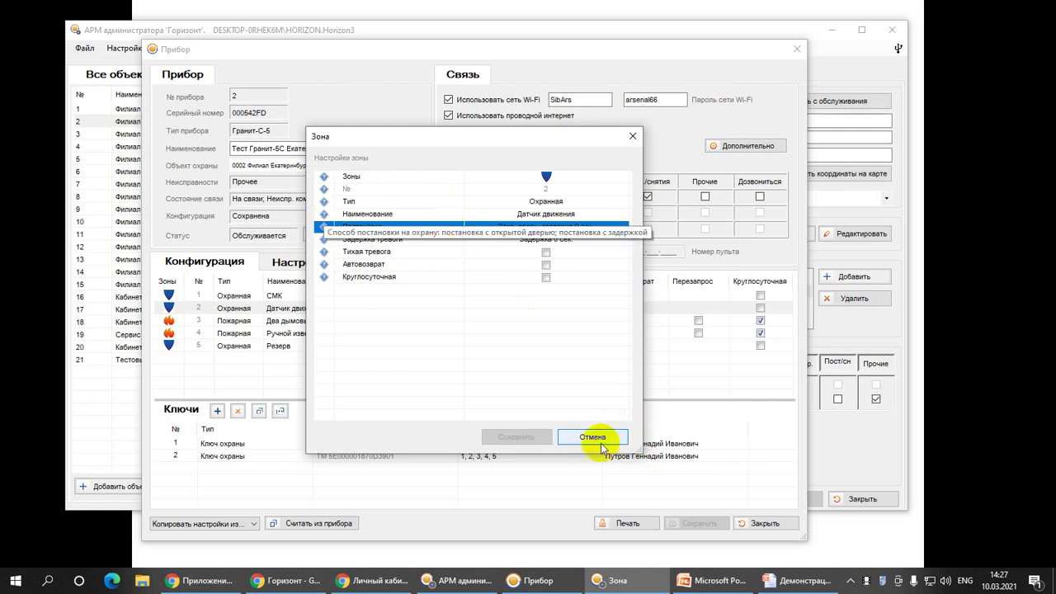
pyautogui.click(596, 439)
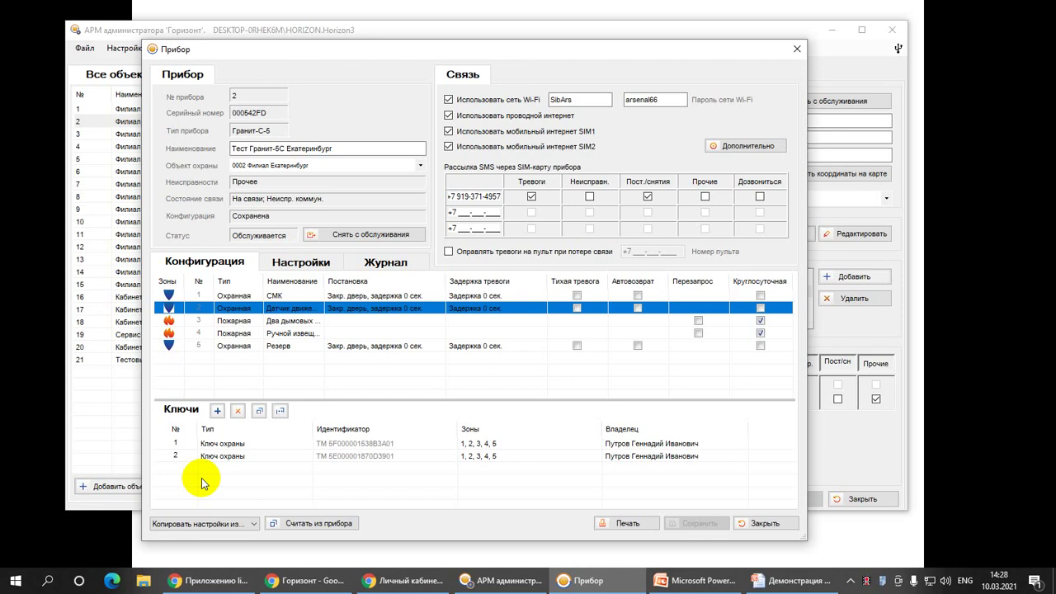
# Limit key 2 to zones 1 and 2, then close the device window discarding changes
pyautogui.click(510, 459)
pyautogui.click(509, 459)
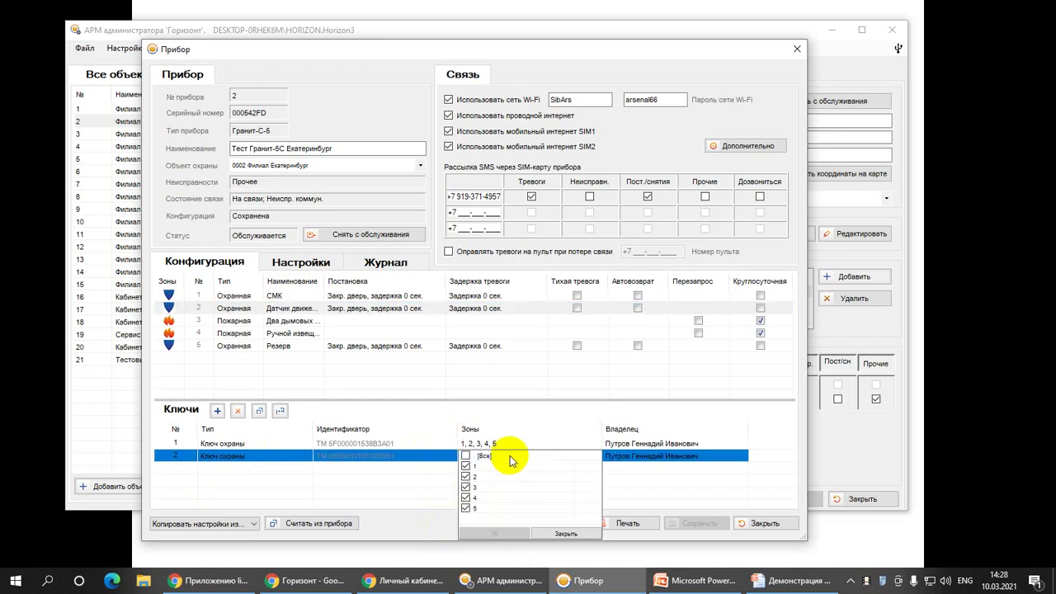
pyautogui.click(413, 464)
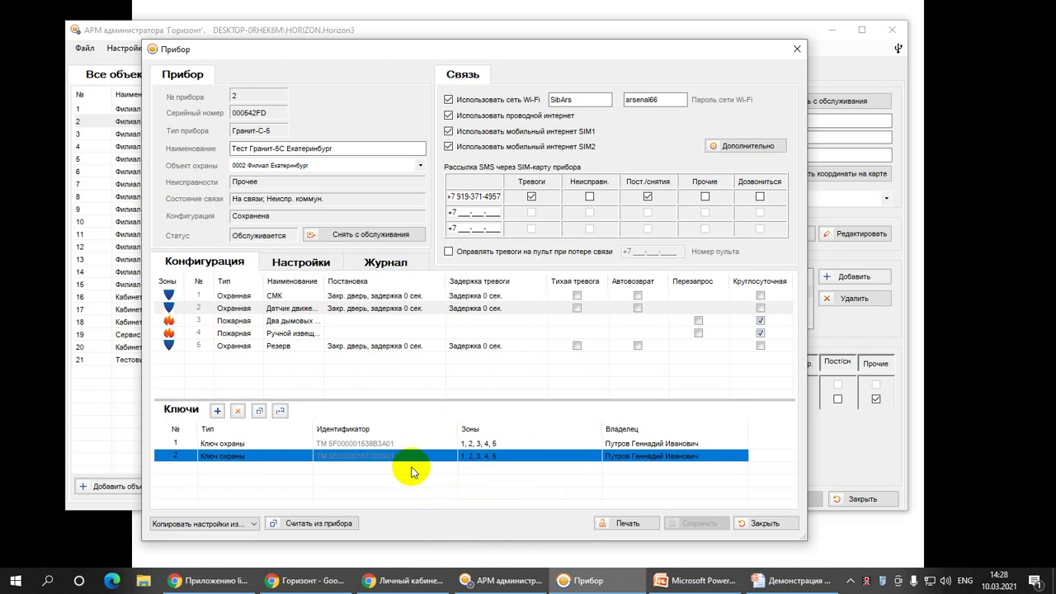
pyautogui.click(484, 456)
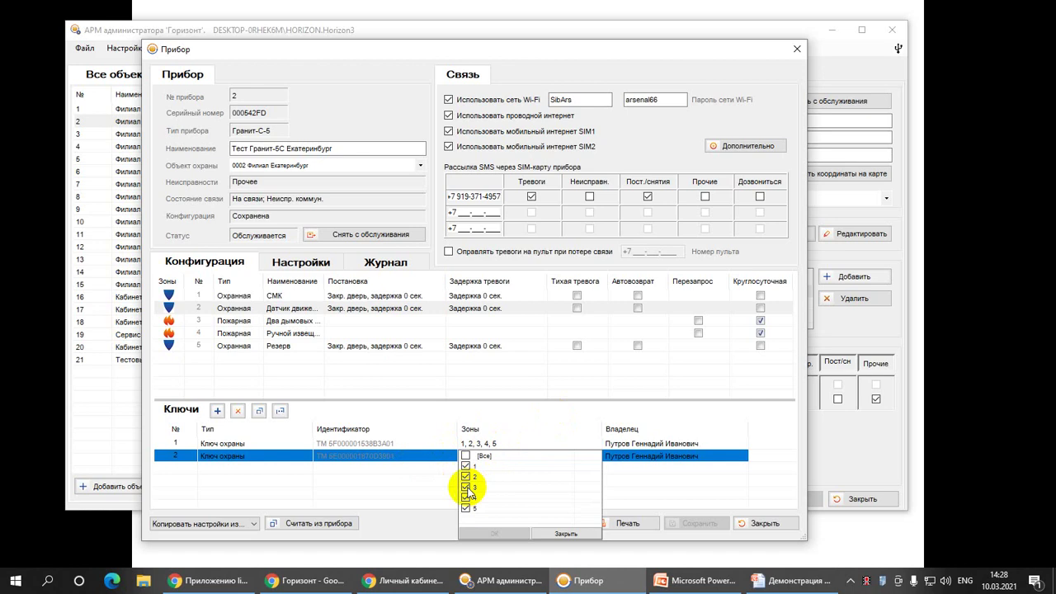
pyautogui.click(466, 486)
pyautogui.click(466, 498)
pyautogui.click(466, 507)
pyautogui.click(471, 534)
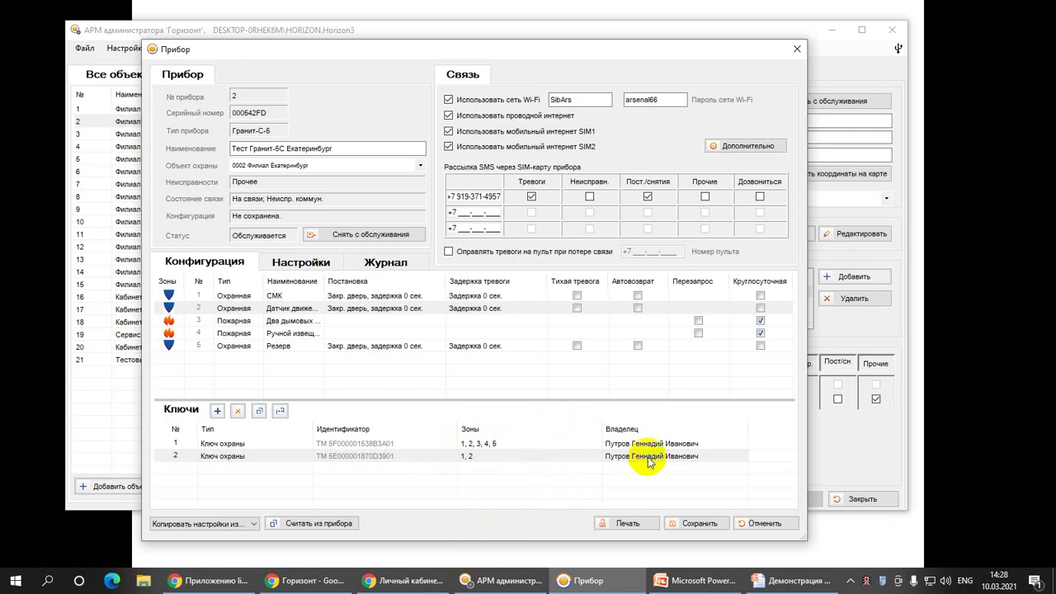
pyautogui.click(765, 524)
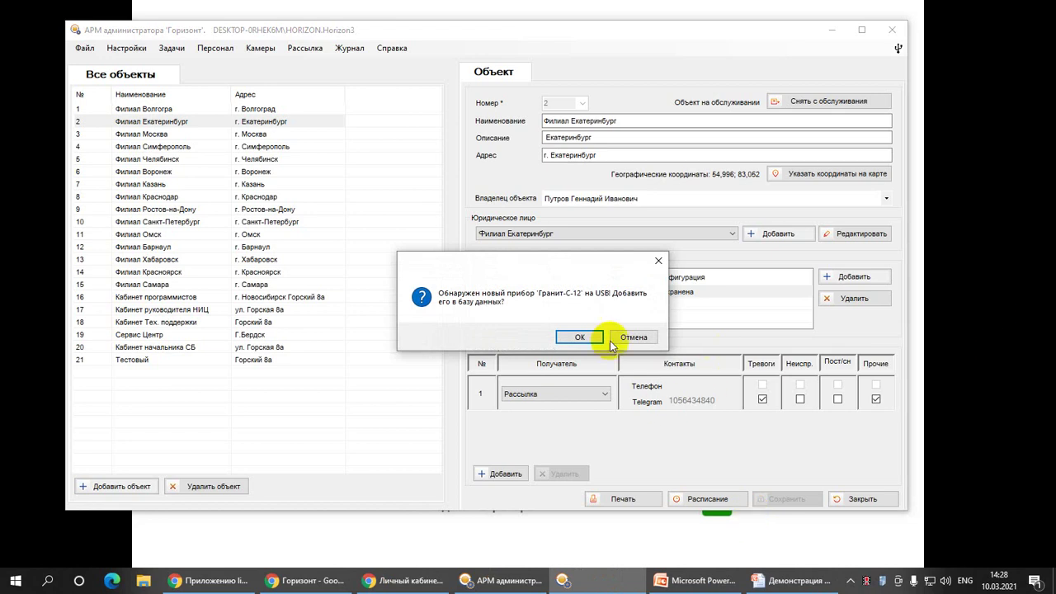
# Add the detected Гранит-С-12, tick Использовать сеть Wi-Fi, then close without saving
pyautogui.click(580, 338)
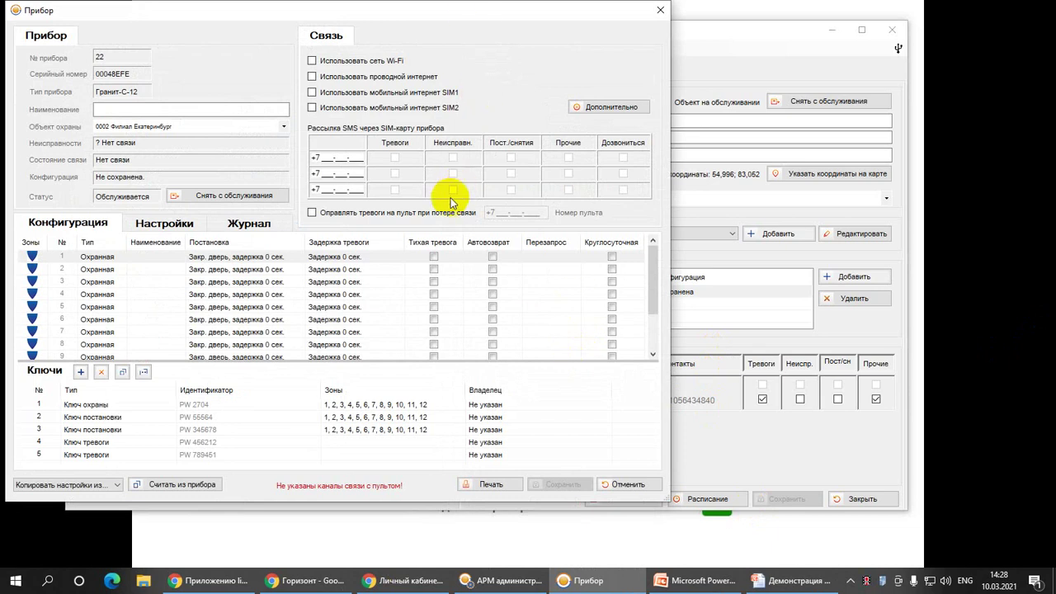
pyautogui.click(312, 62)
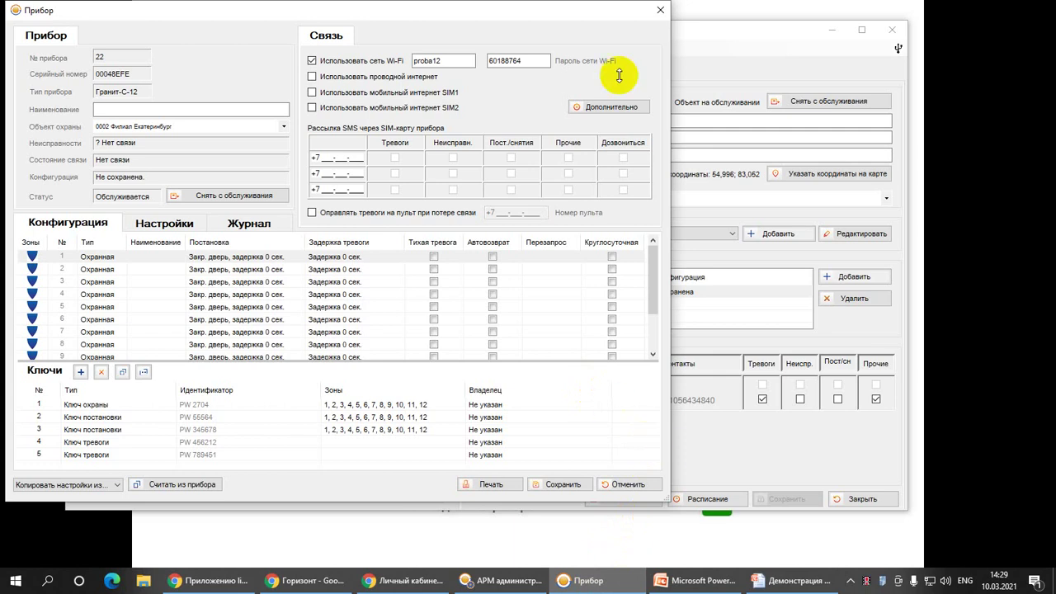
pyautogui.click(661, 10)
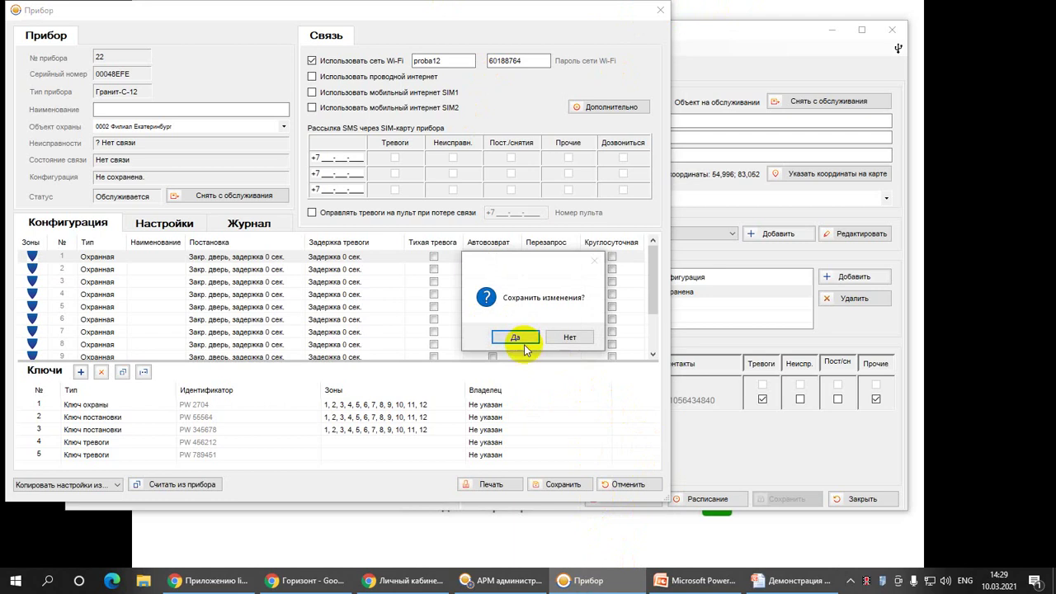
pyautogui.click(581, 340)
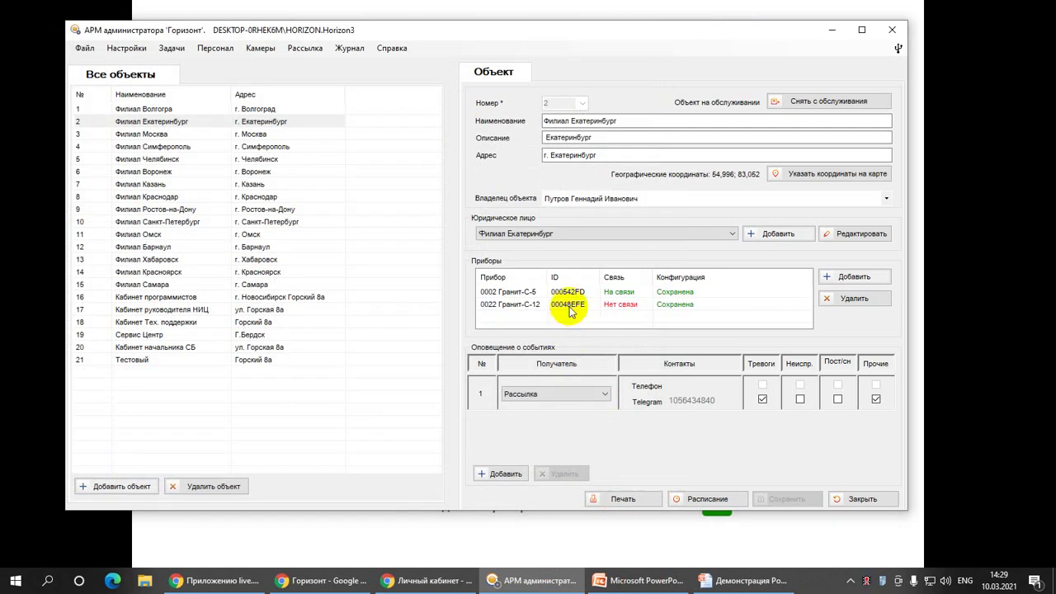
# Delete device 0022 Гранит-С-12 and decline re-adding the USB device
pyautogui.click(568, 304)
pyautogui.click(836, 305)
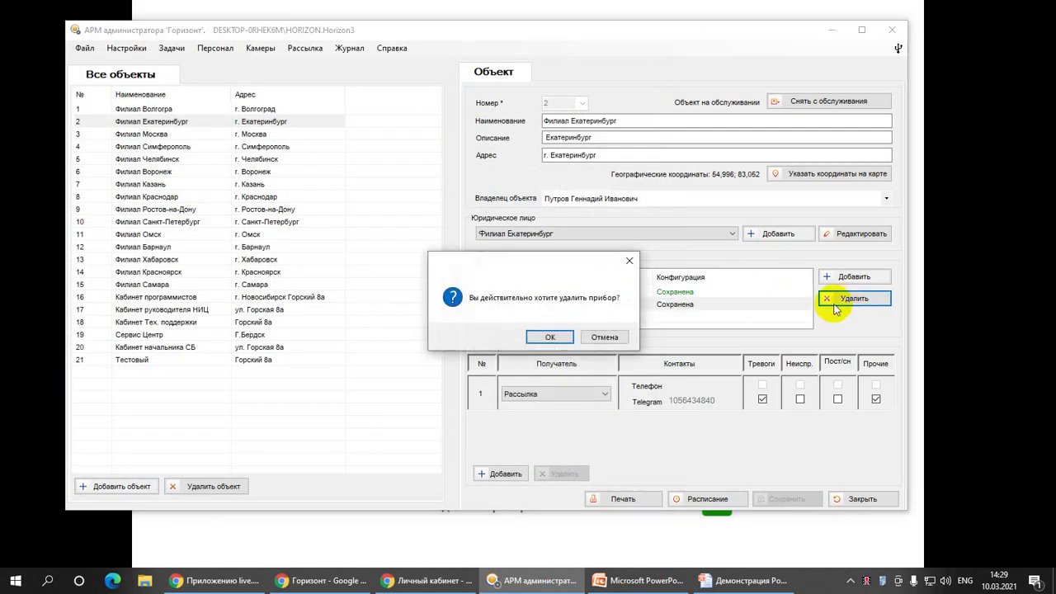
pyautogui.click(549, 337)
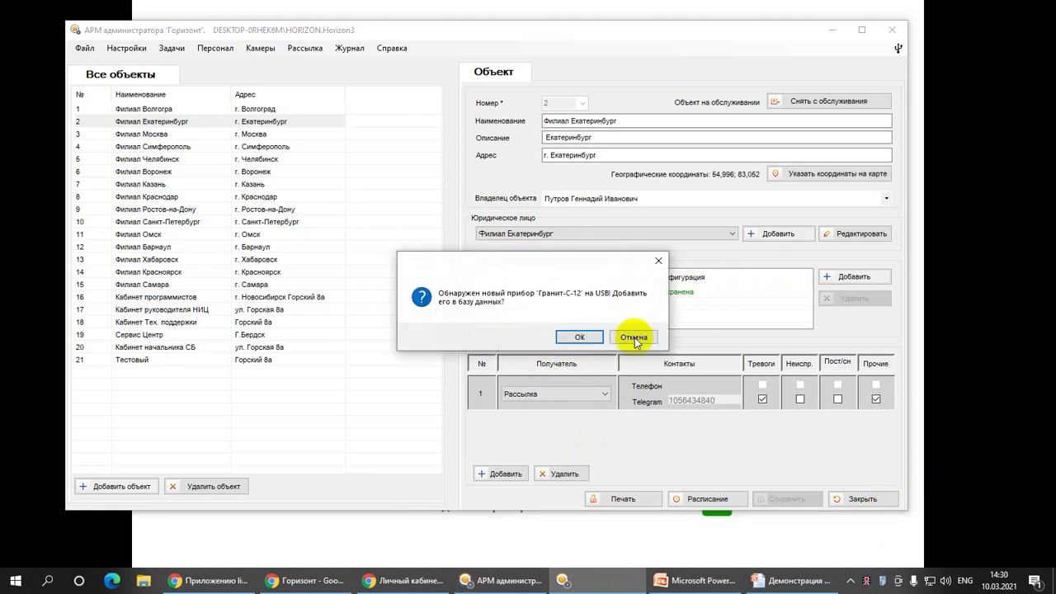
pyautogui.click(634, 338)
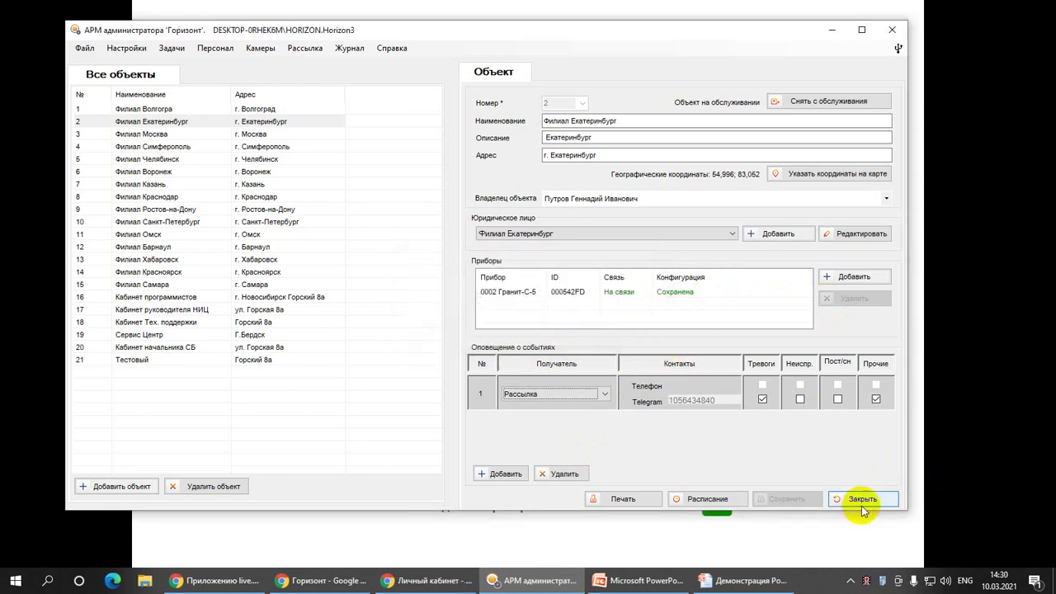
# View the Настройки пульта window, then close it to return to the object card
pyautogui.click(126, 47)
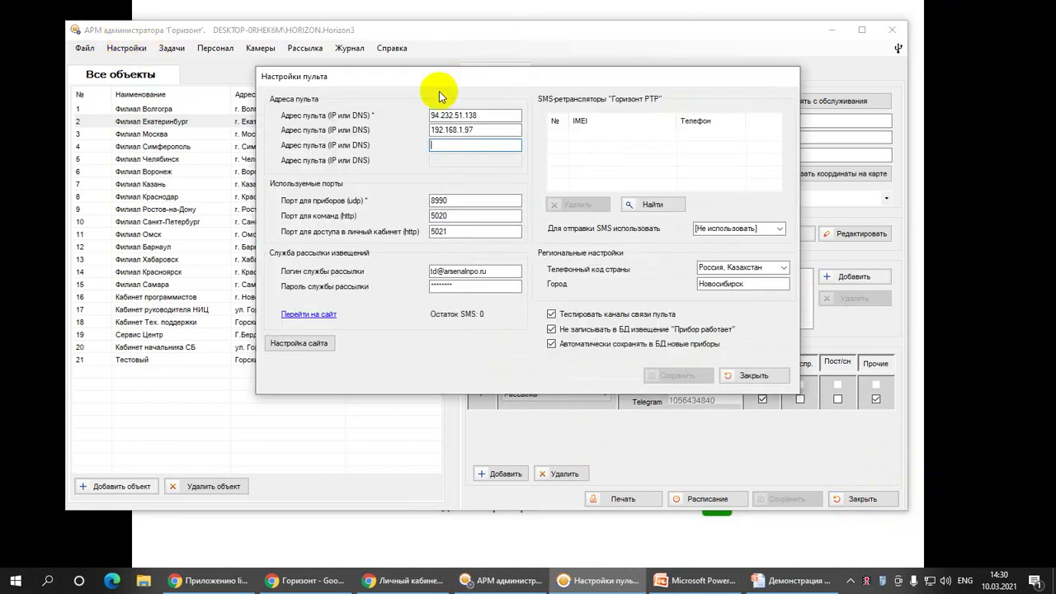
pyautogui.moveTo(442, 79); pyautogui.dragTo(435, 135)
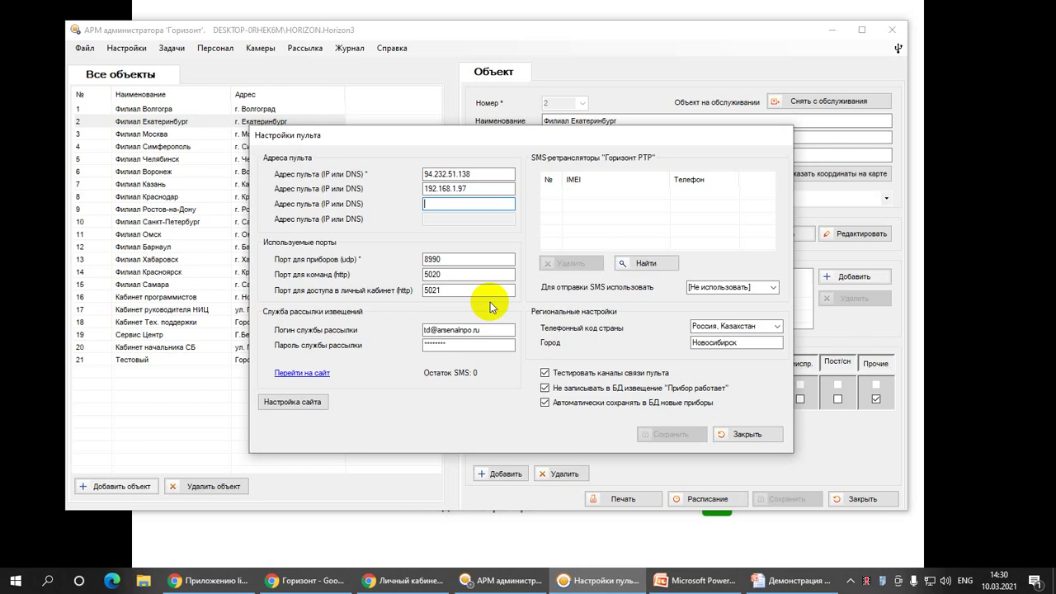
pyautogui.click(745, 436)
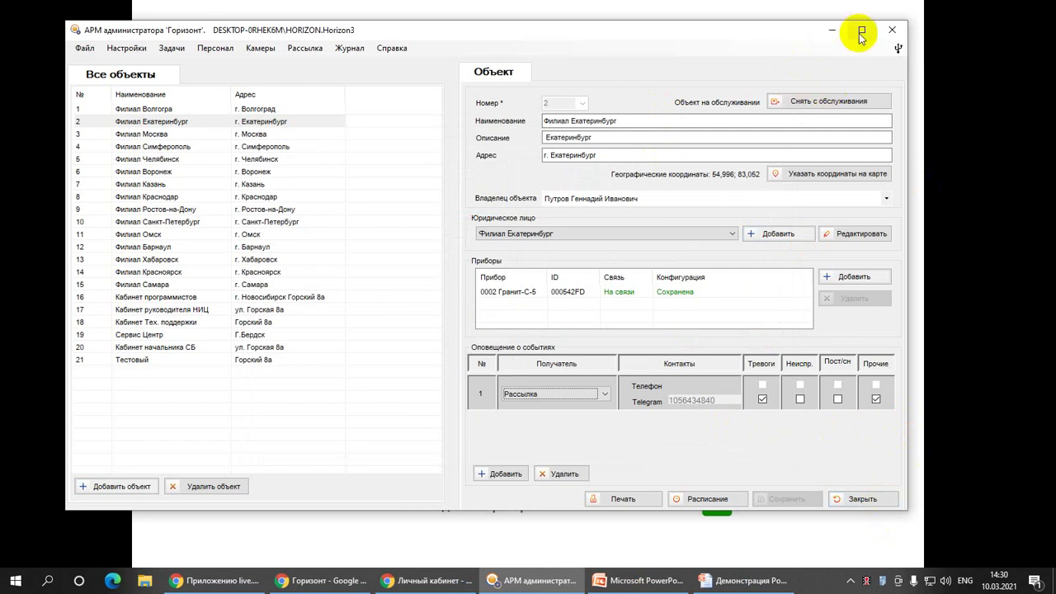
# Minimize the admin workstation, end the slideshow on slide 4, and minimize PowerPoint
pyautogui.click(832, 30)
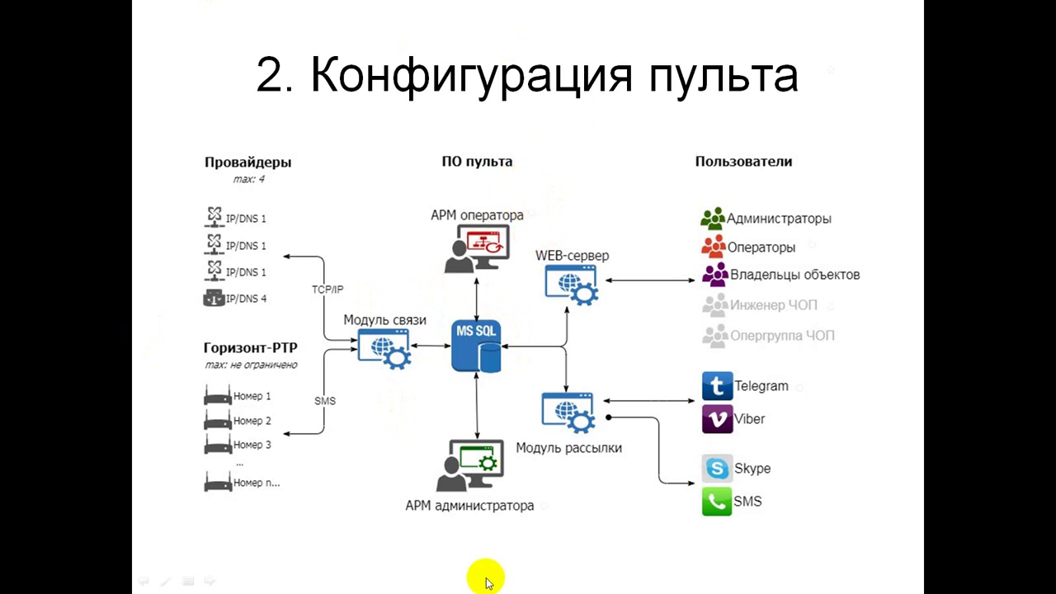
pyautogui.press('Escape')
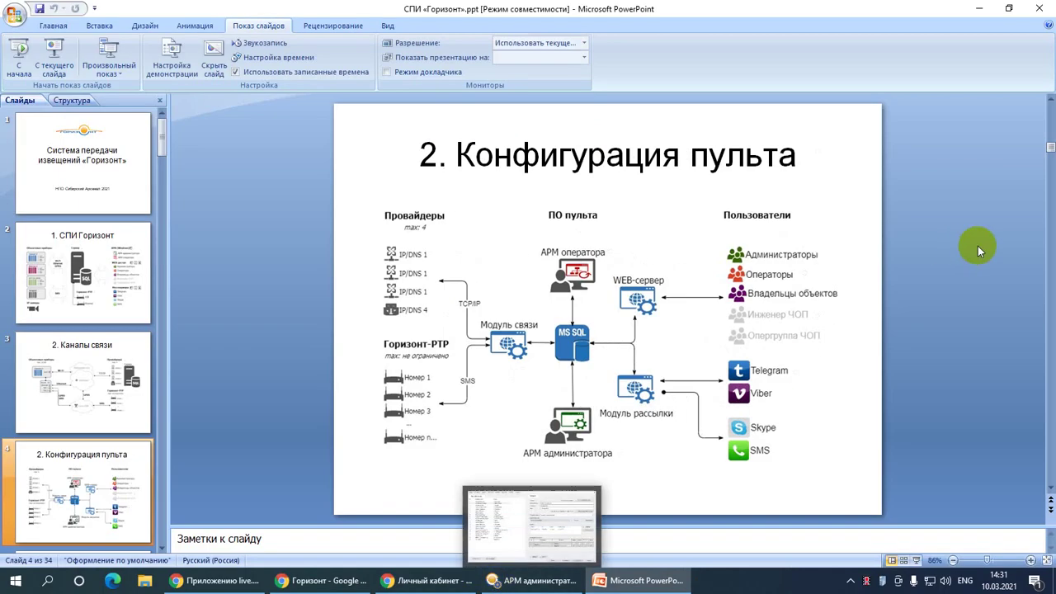
pyautogui.click(977, 9)
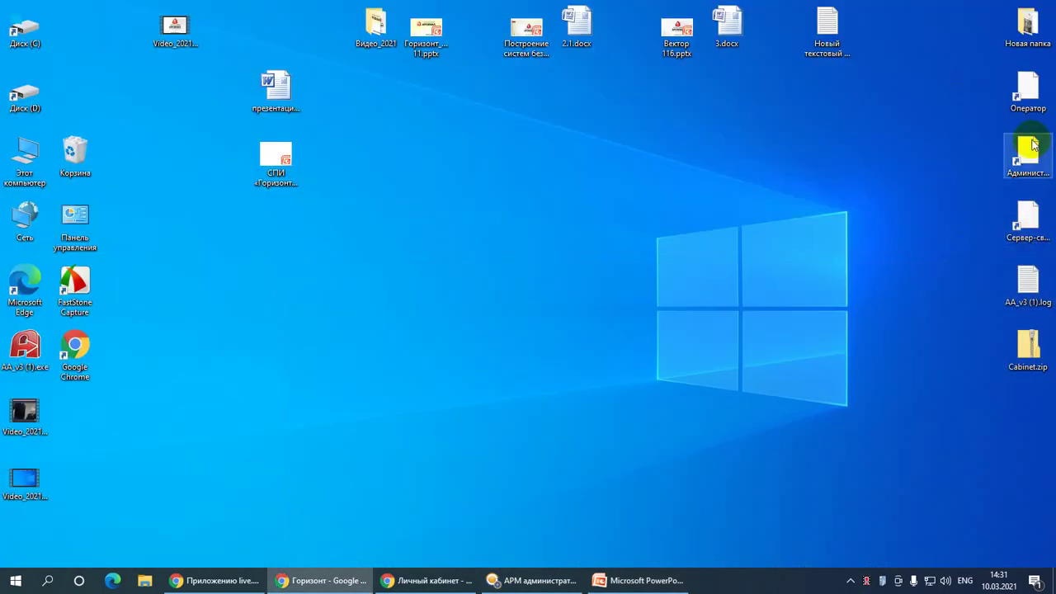
# Log into the Оператор workstation, enlarge the top panels, and bring up Вид settings
pyautogui.doubleClick(1027, 97)
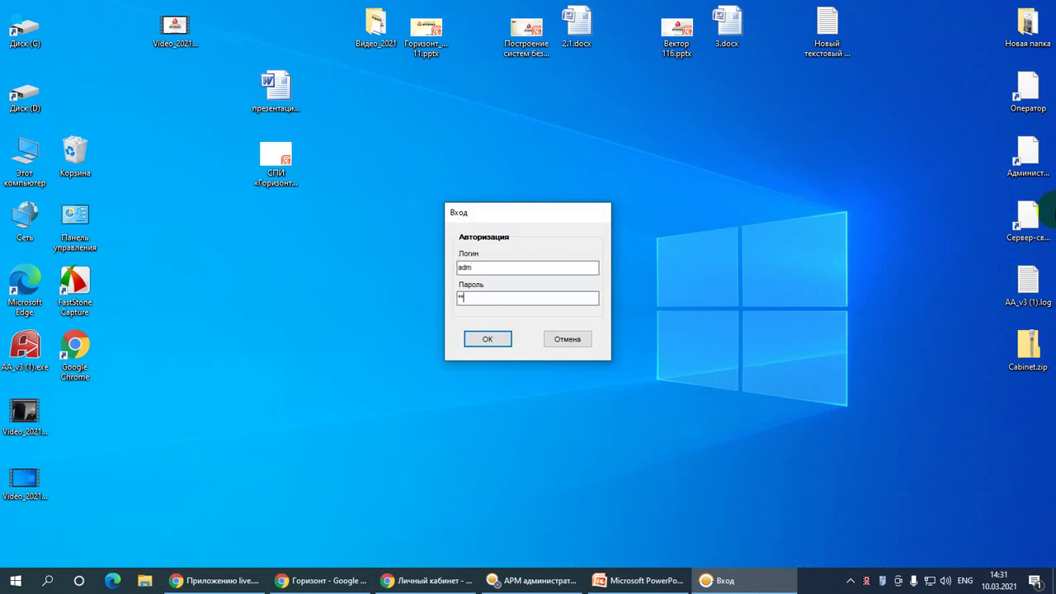
pyautogui.press('Return')
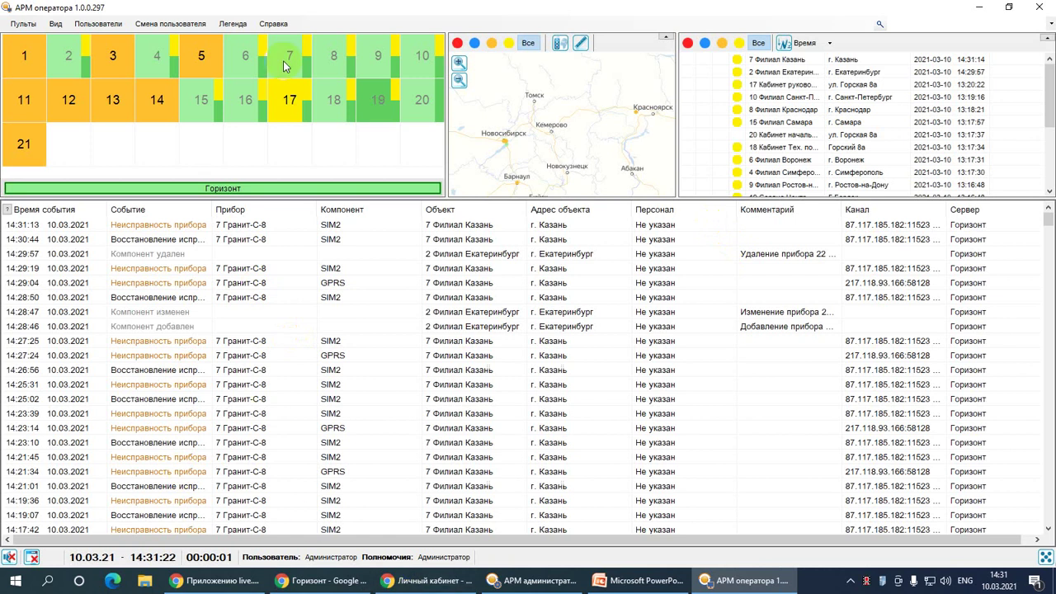
pyautogui.moveTo(368, 198); pyautogui.dragTo(371, 280)
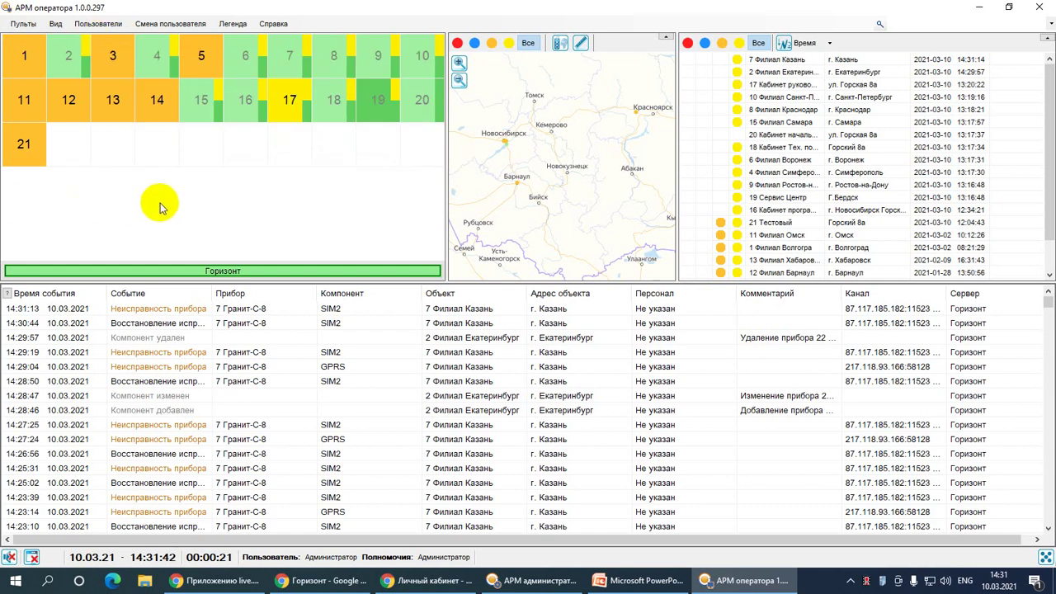
pyautogui.click(62, 27)
pyautogui.moveTo(472, 139); pyautogui.dragTo(509, 201)
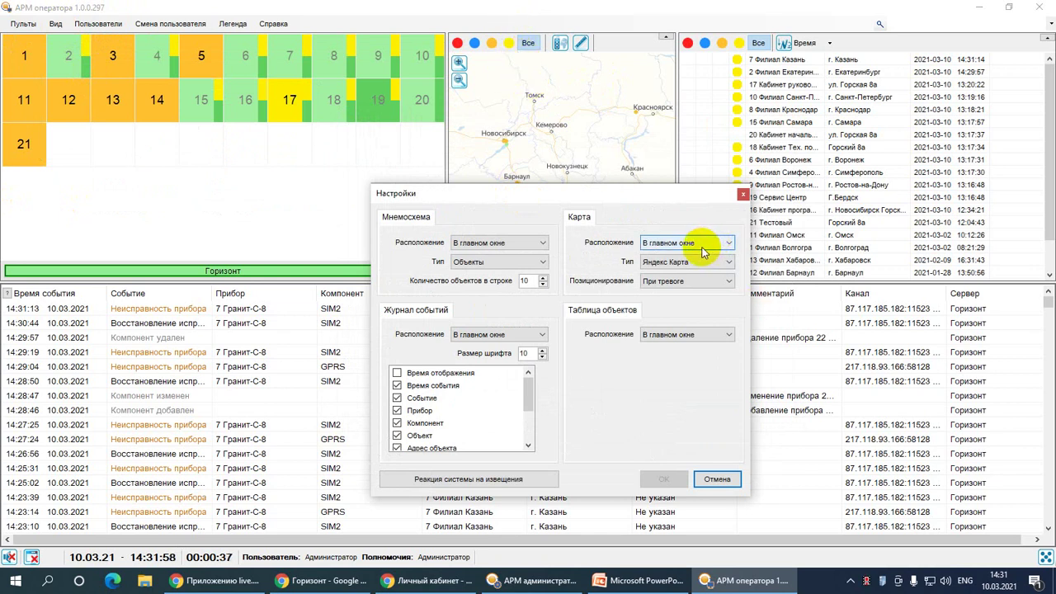
# Set the map placement to В отдельном окне and shrink the map window
pyautogui.click(703, 247)
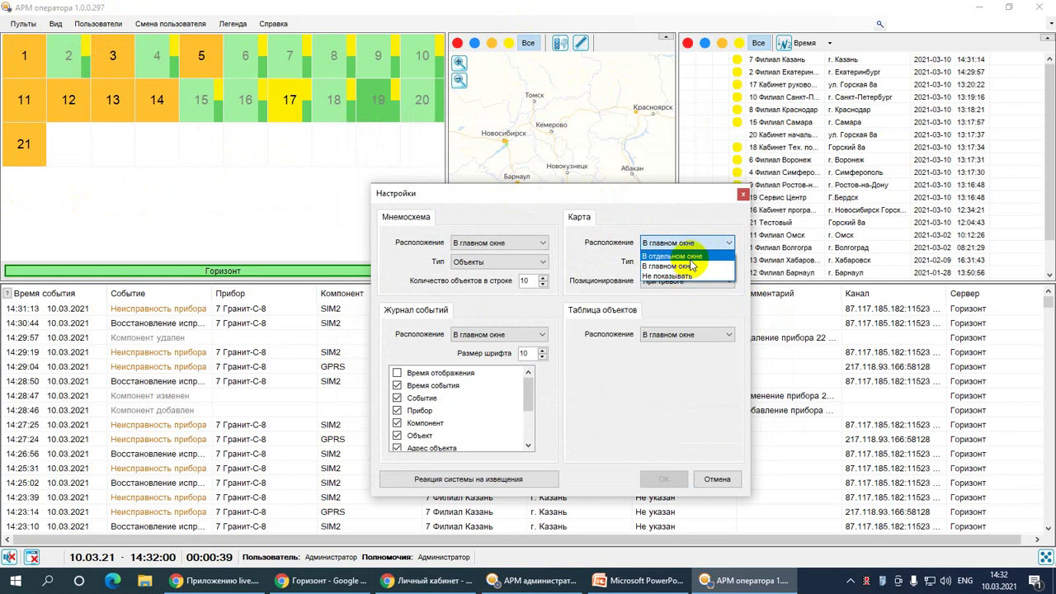
pyautogui.click(692, 258)
pyautogui.click(662, 480)
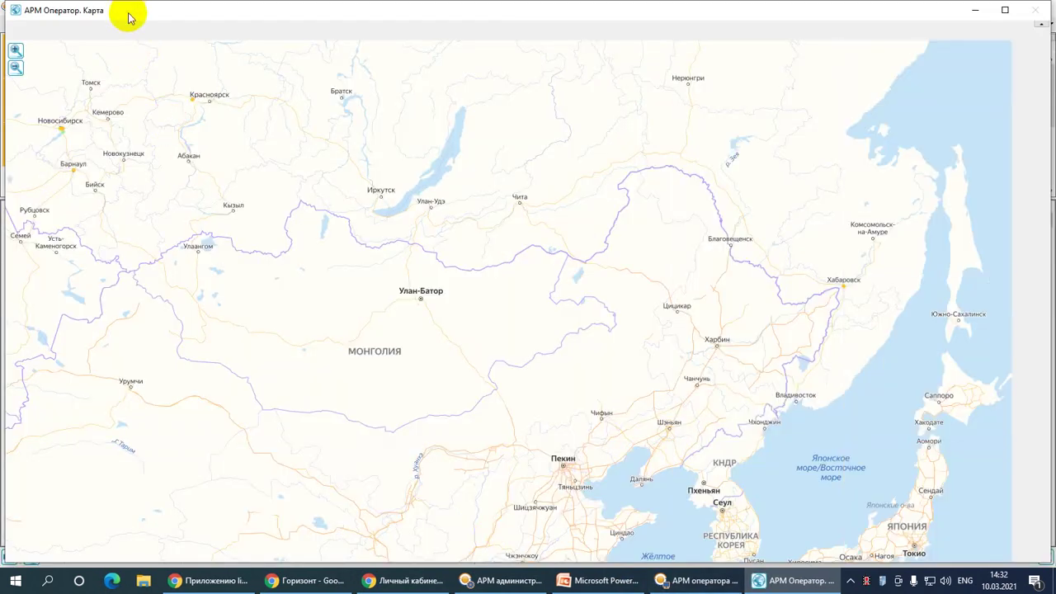
pyautogui.moveTo(132, 16); pyautogui.dragTo(210, 116)
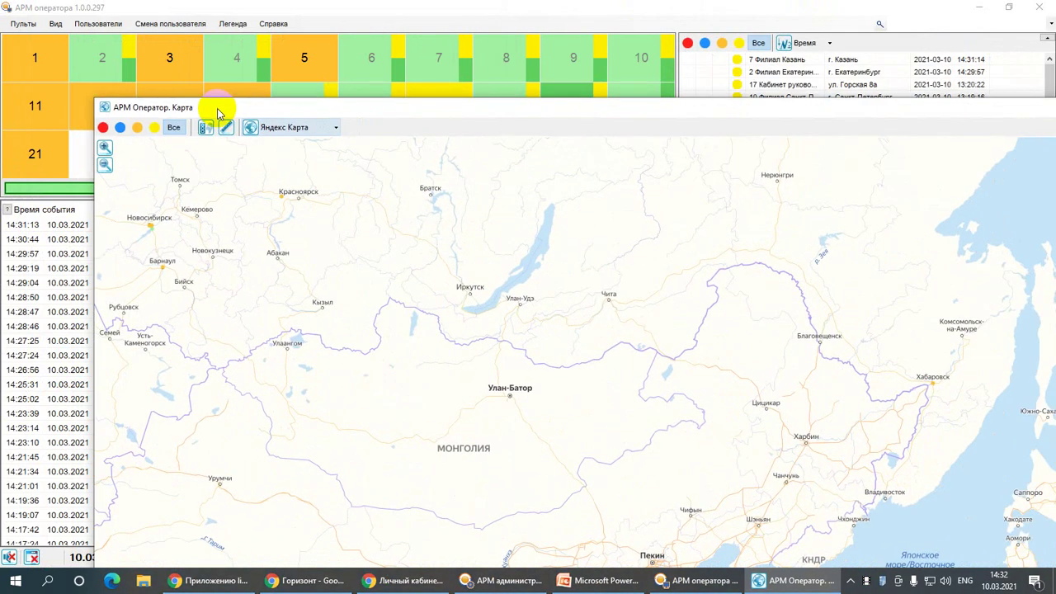
# Set the map placement back to В главном окне
pyautogui.click(51, 24)
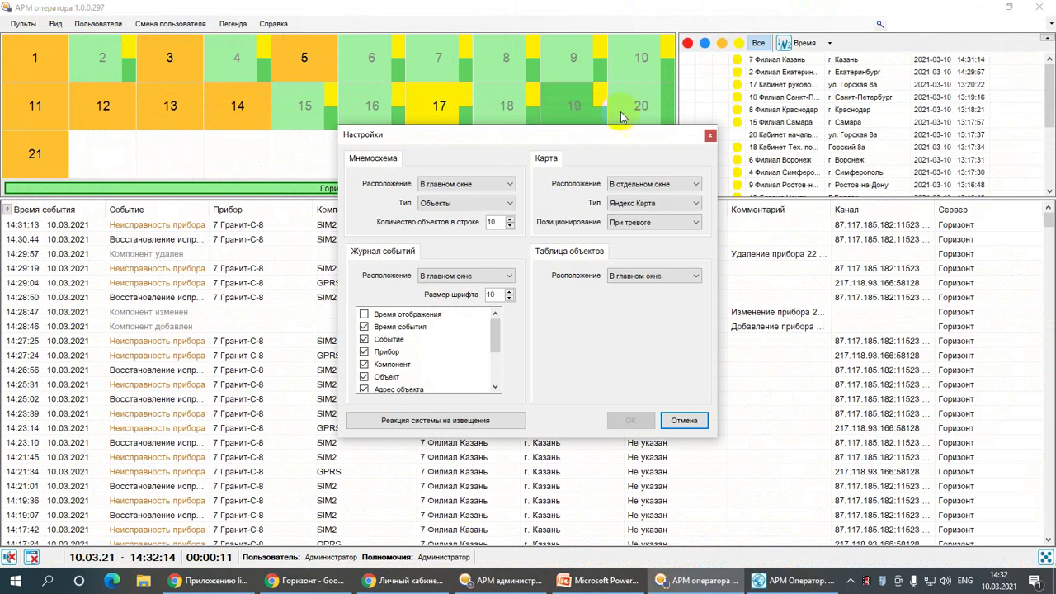
pyautogui.click(627, 184)
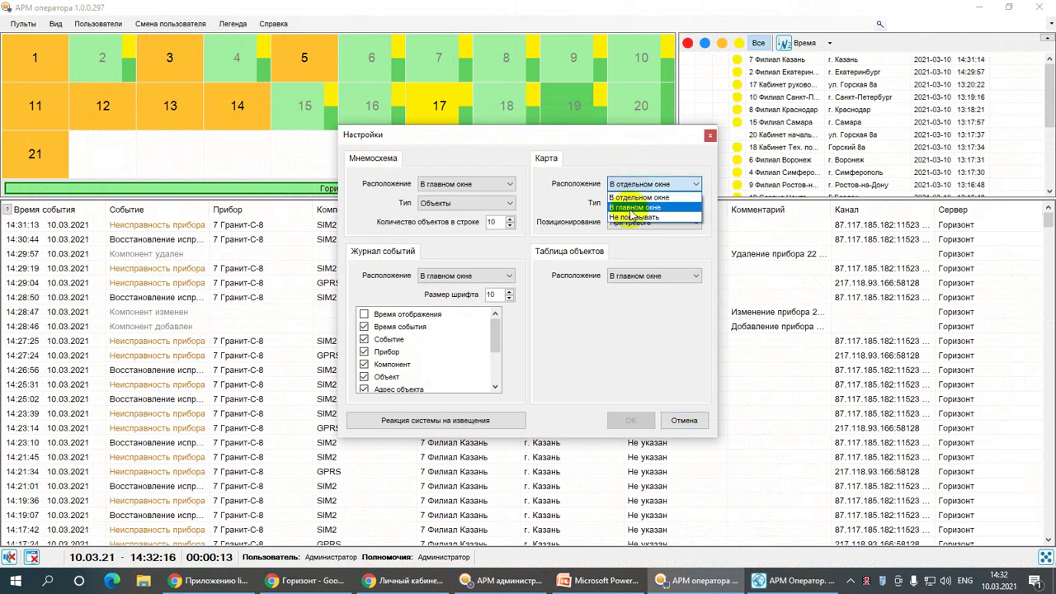
pyautogui.click(631, 208)
pyautogui.click(631, 421)
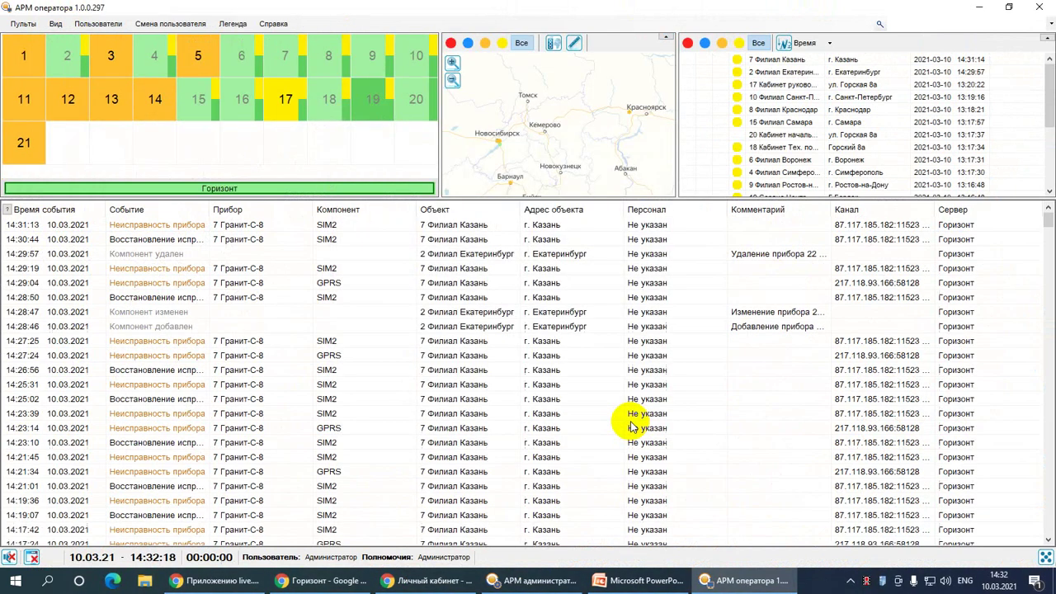
# Set the Мнемосхема type to «Объекты, приборы и зоны» in the display settings
pyautogui.click(54, 24)
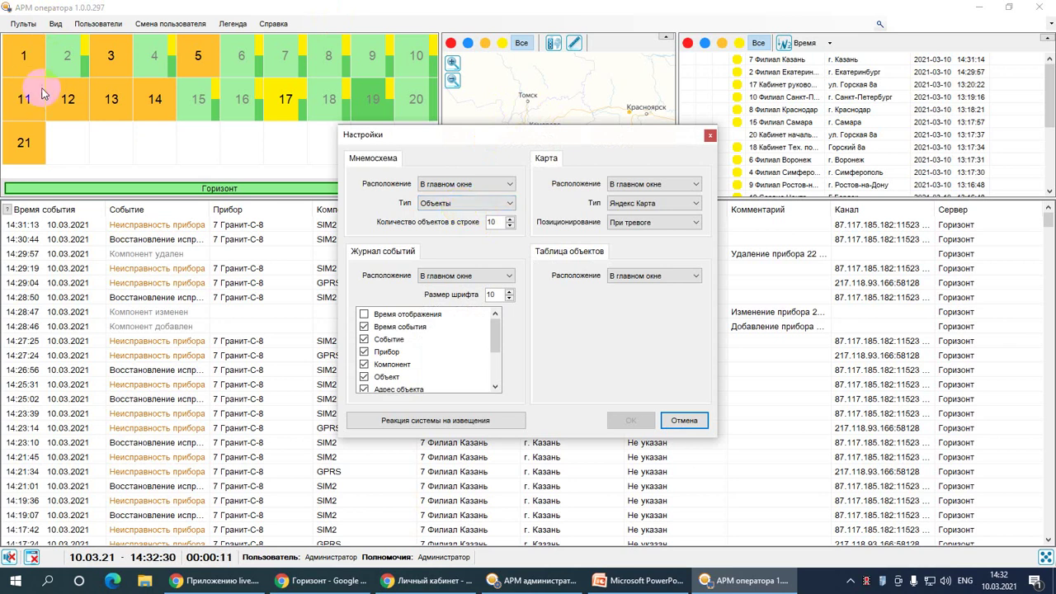
pyautogui.click(23, 70)
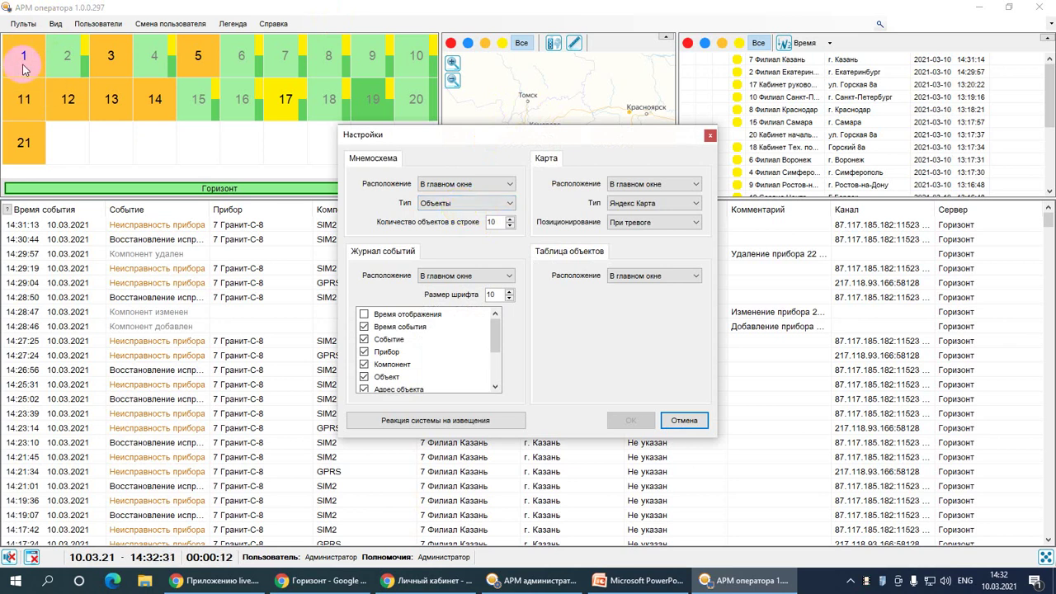
pyautogui.click(90, 49)
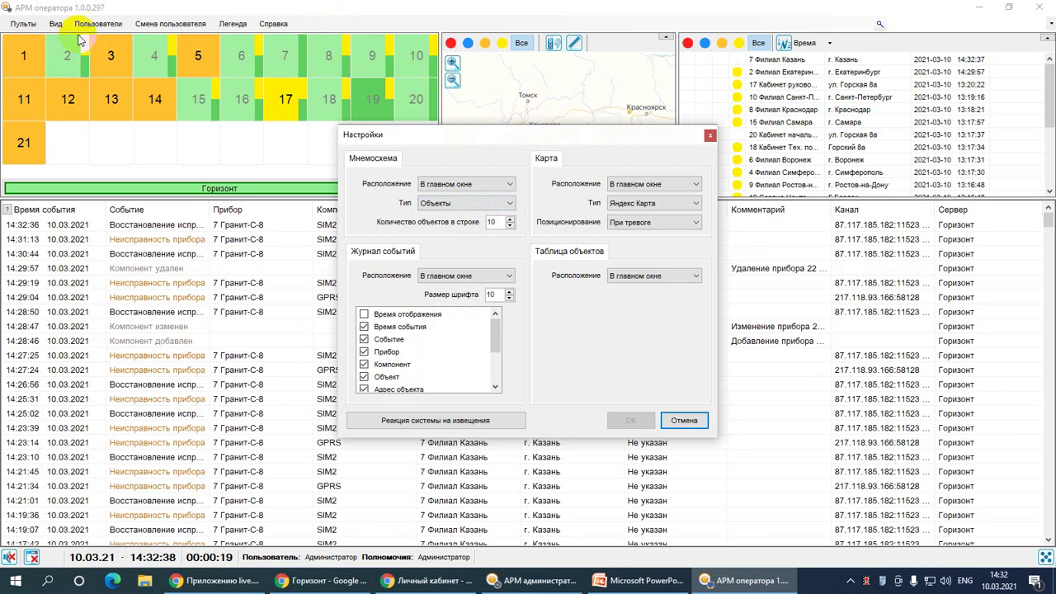
pyautogui.click(465, 204)
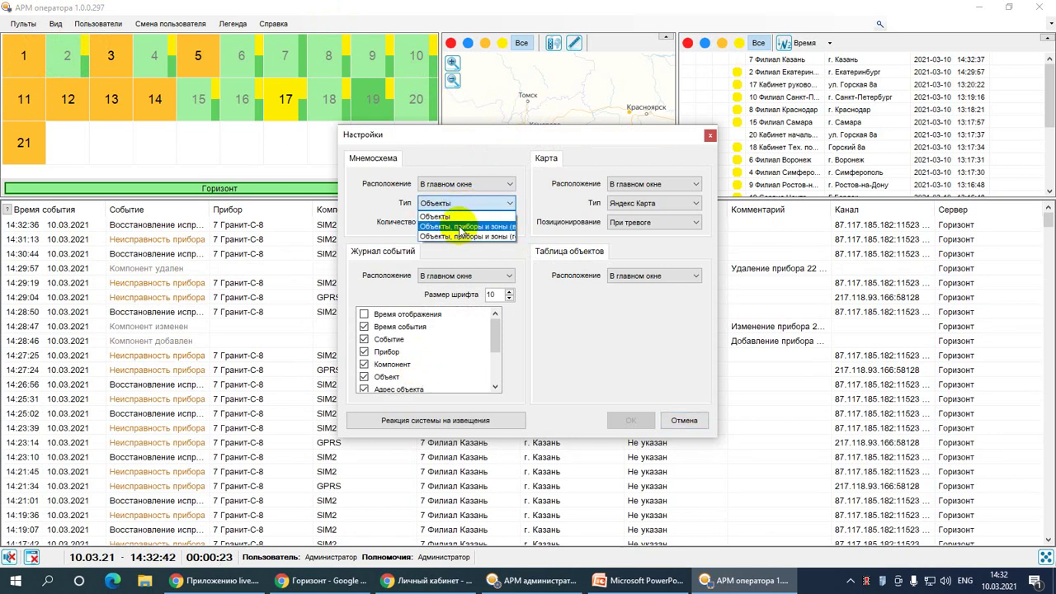
pyautogui.click(461, 229)
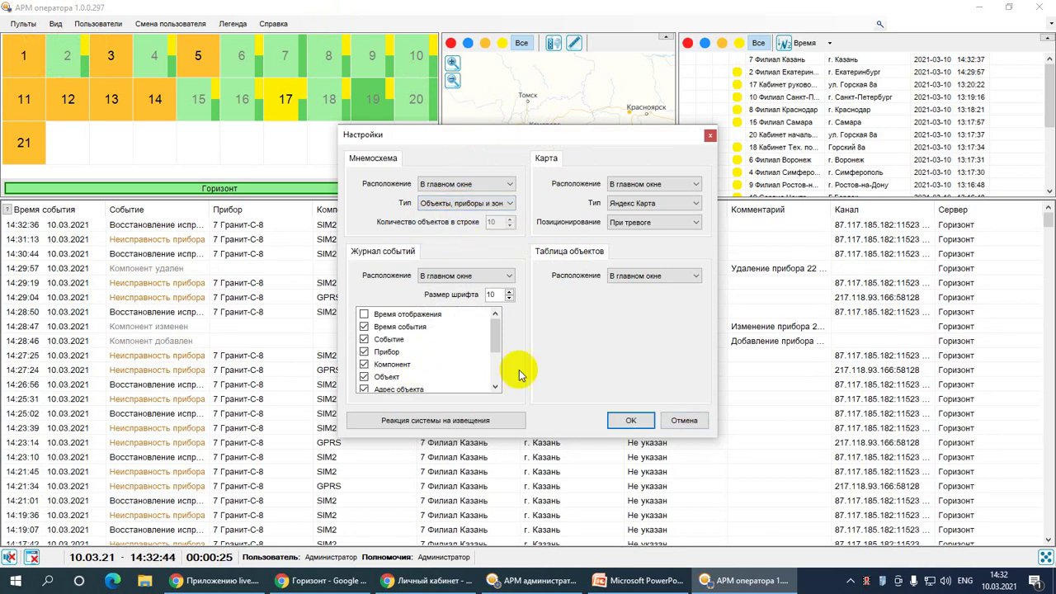
pyautogui.click(629, 420)
# Dismiss the device 9 info card and open device 7 Гранит-С-8's details from the event log
pyautogui.moveTo(201, 79)
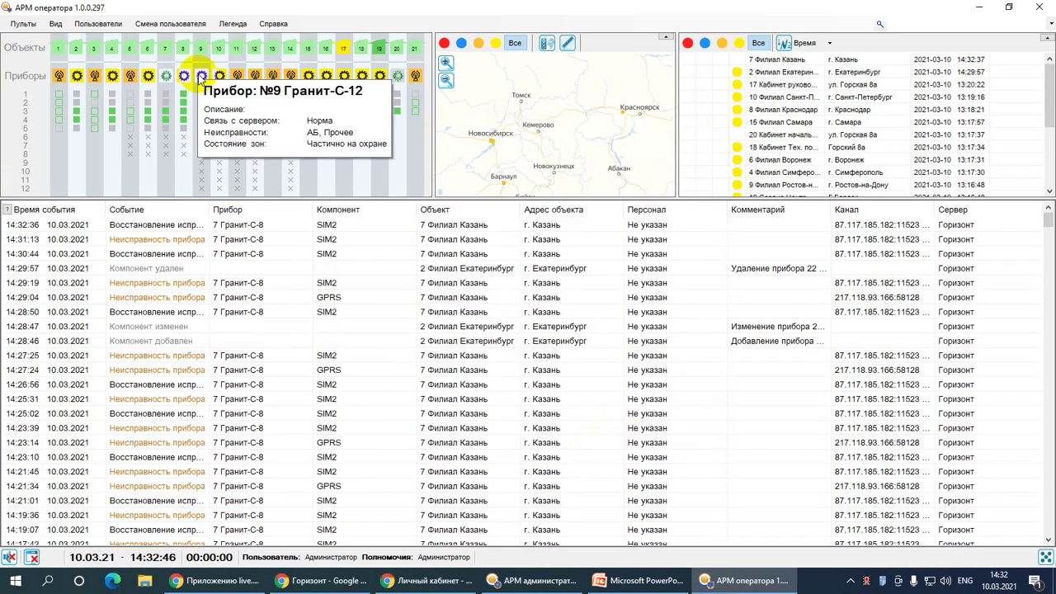
pyautogui.click(74, 52)
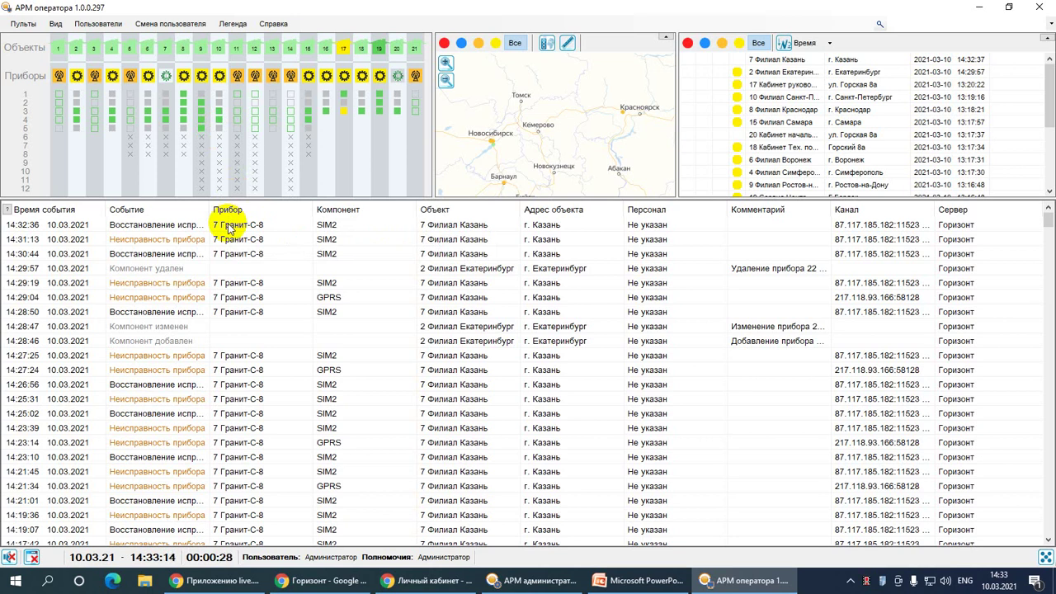
pyautogui.doubleClick(230, 226)
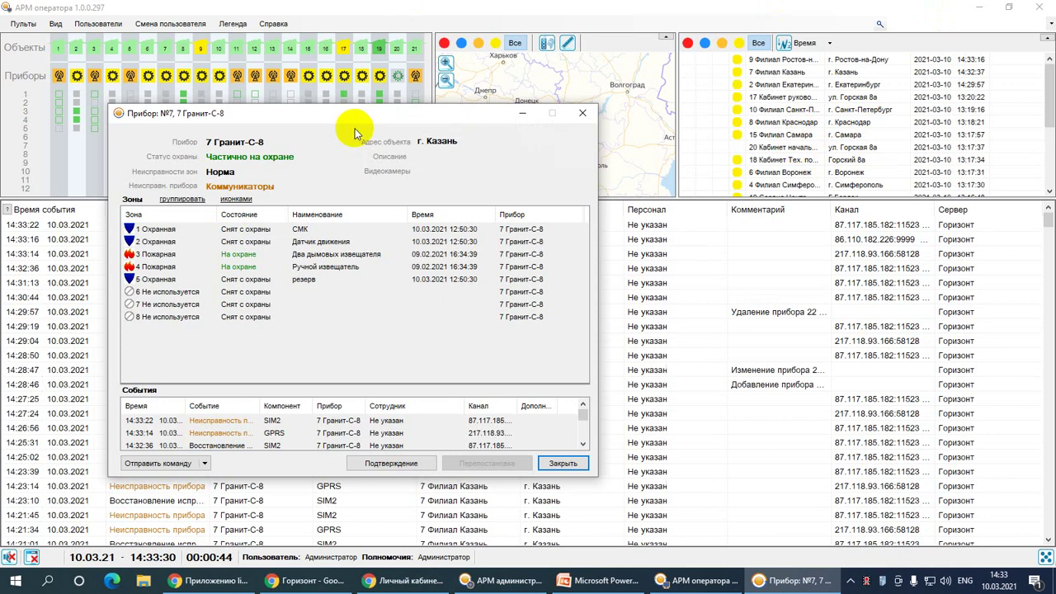
# Close the Прибор №7 window and open the card for object 21 Тестовый, showing its Гранит-С-3 device and zones
pyautogui.moveTo(312, 121); pyautogui.dragTo(388, 125)
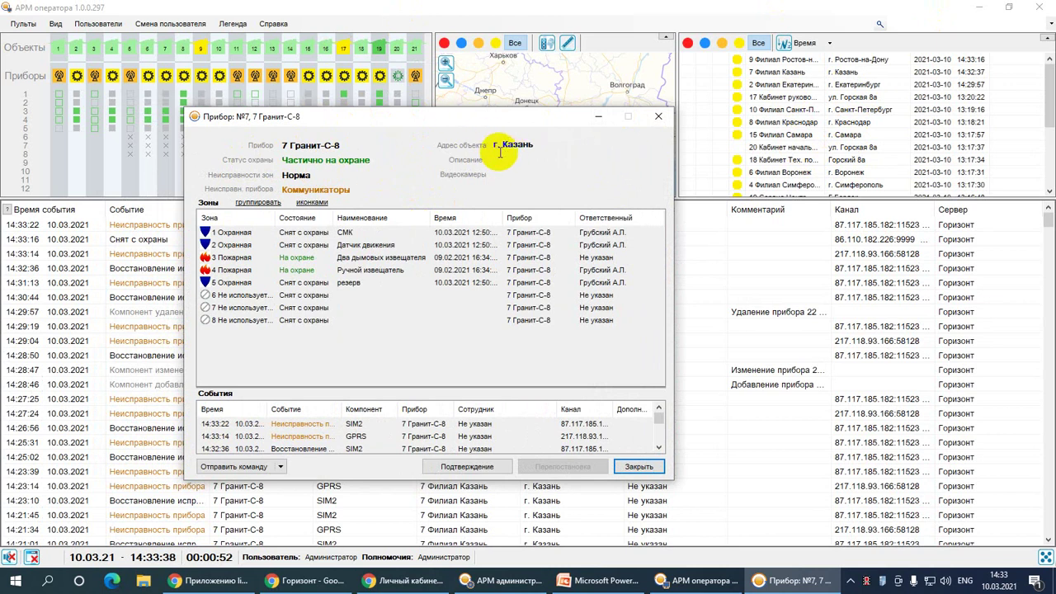
pyautogui.click(658, 116)
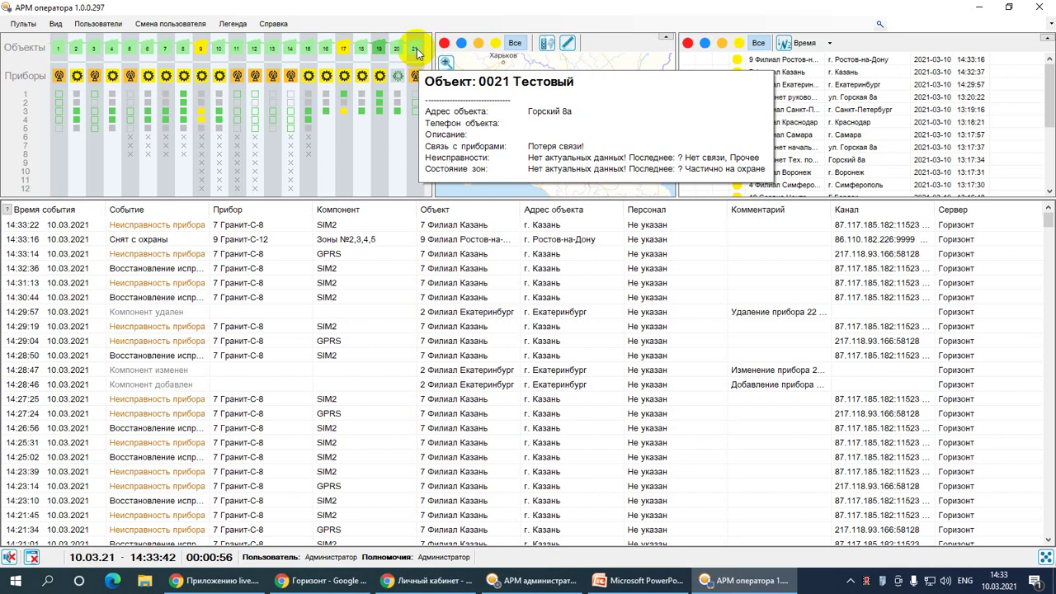
pyautogui.click(417, 48)
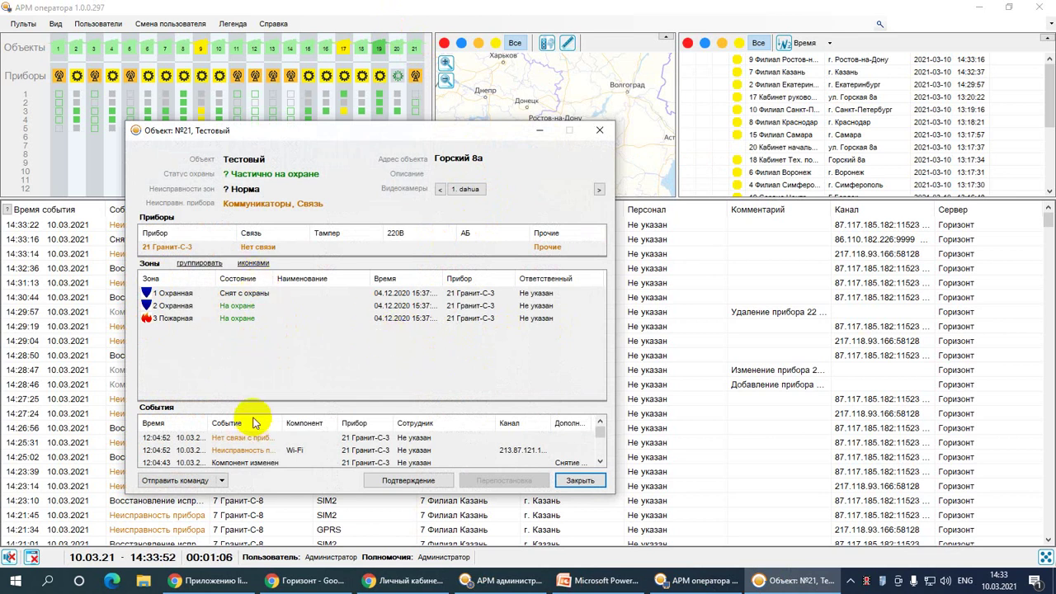
# Show, then close, the 1. dahua camera feed for object 21, and try closing its card
pyautogui.click(467, 191)
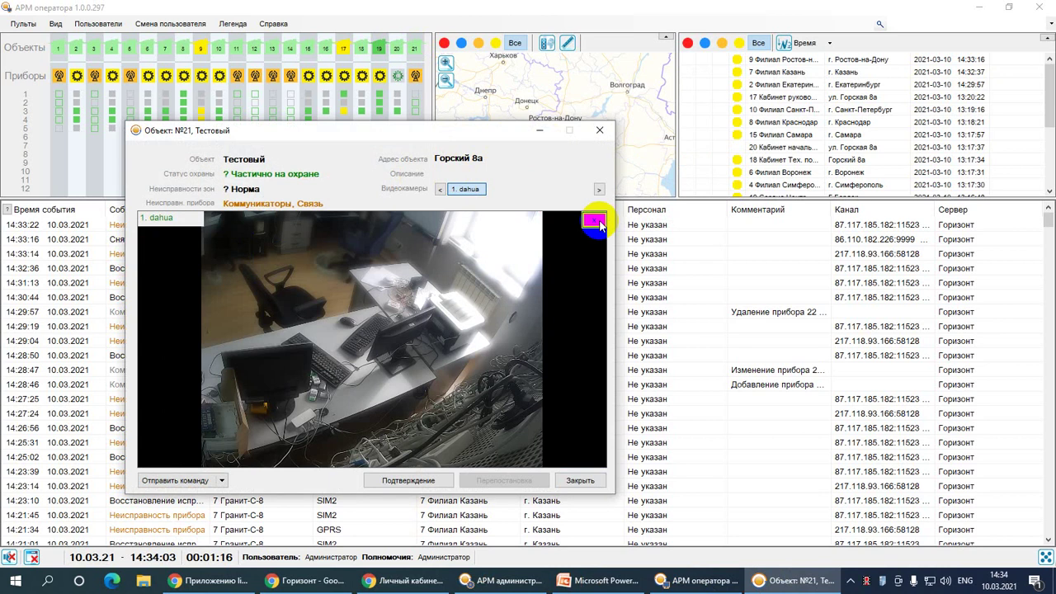
pyautogui.click(595, 219)
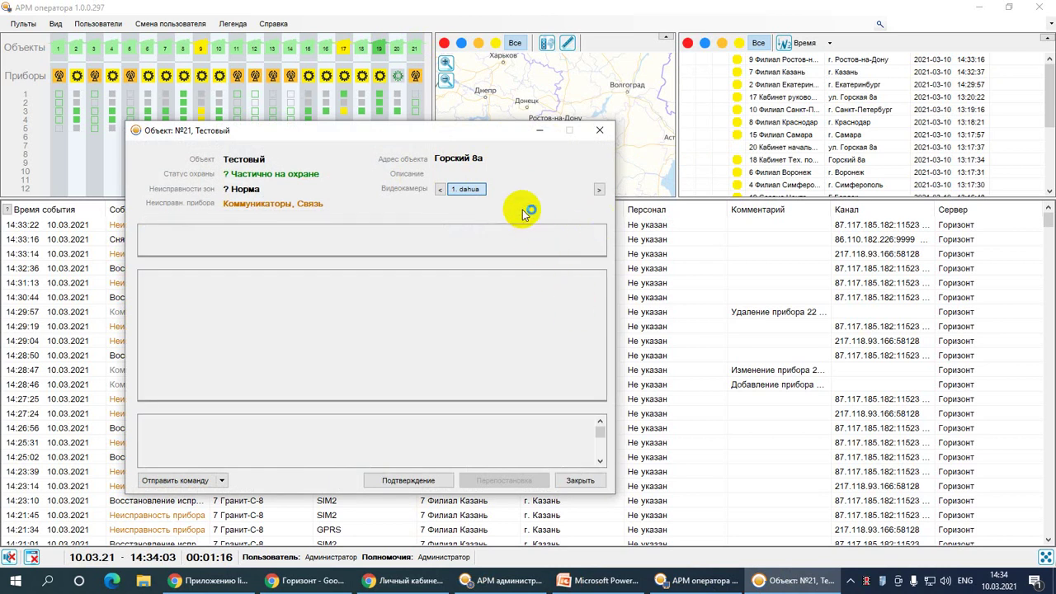
pyautogui.click(602, 132)
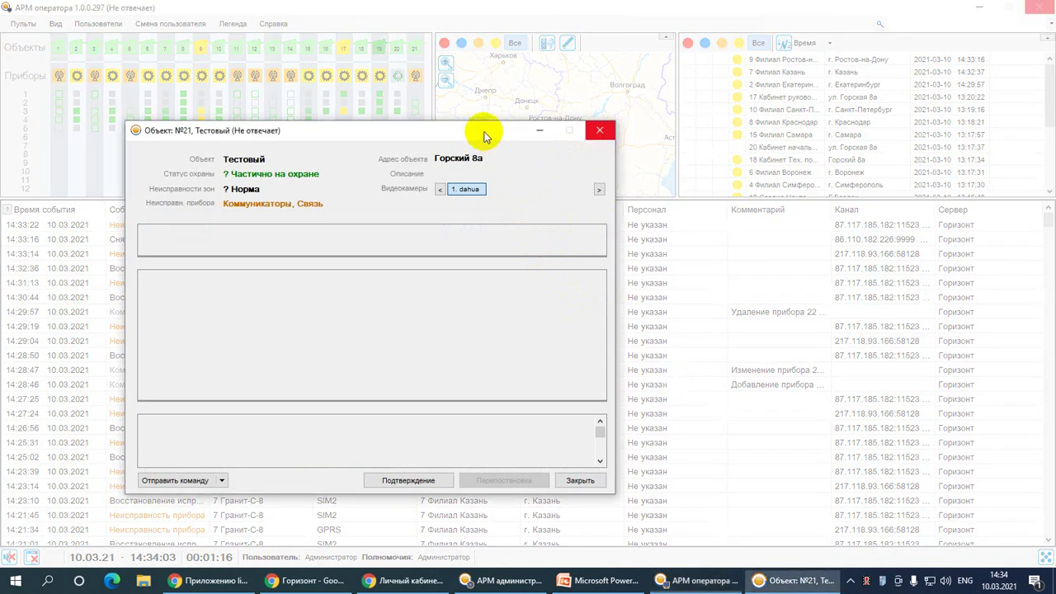
# Move the Объект №21 card to the left and quit АРМ оператора «Горизонт»
pyautogui.moveTo(484, 141); pyautogui.dragTo(1044, 238)
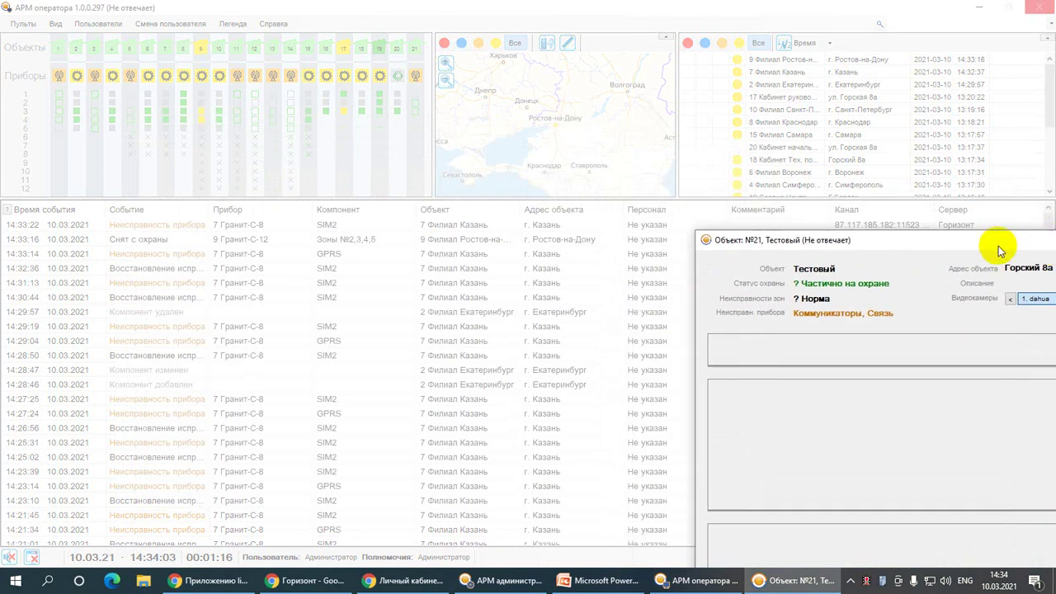
pyautogui.click(330, 402)
pyautogui.click(330, 423)
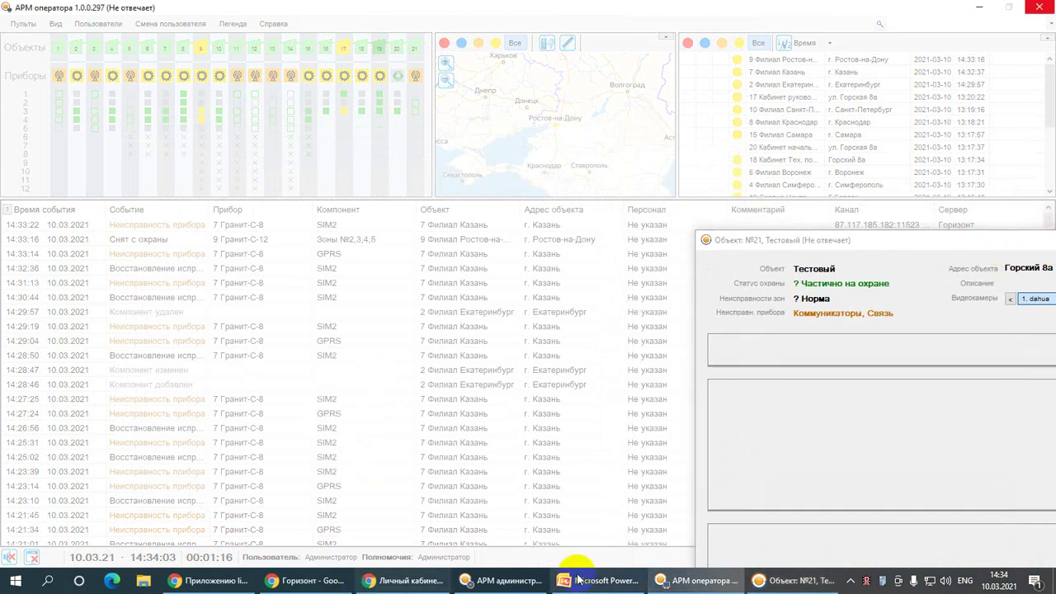
pyautogui.moveTo(495, 586)
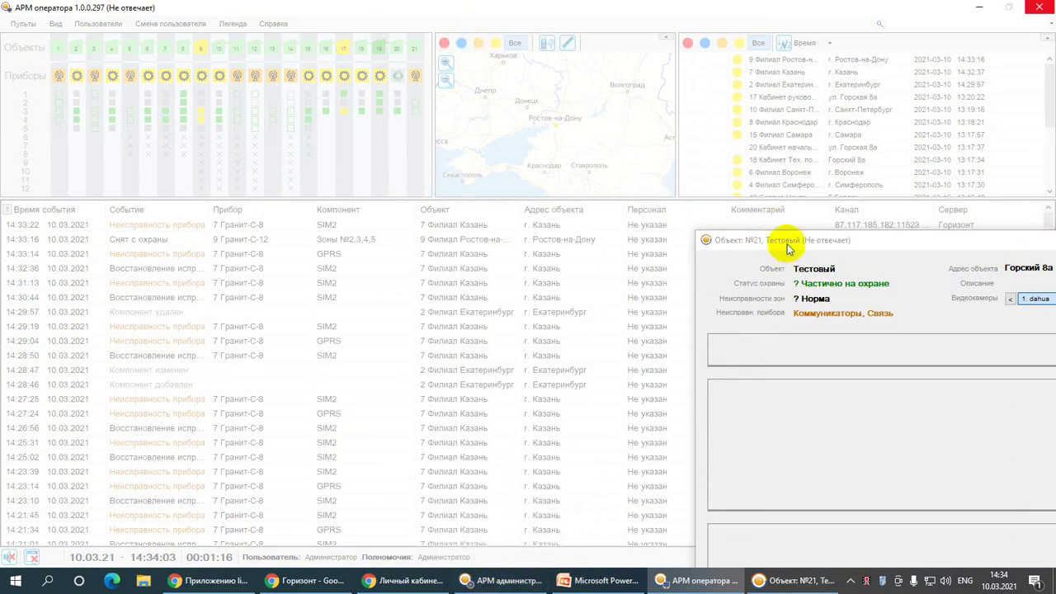
pyautogui.moveTo(788, 244); pyautogui.dragTo(172, 247)
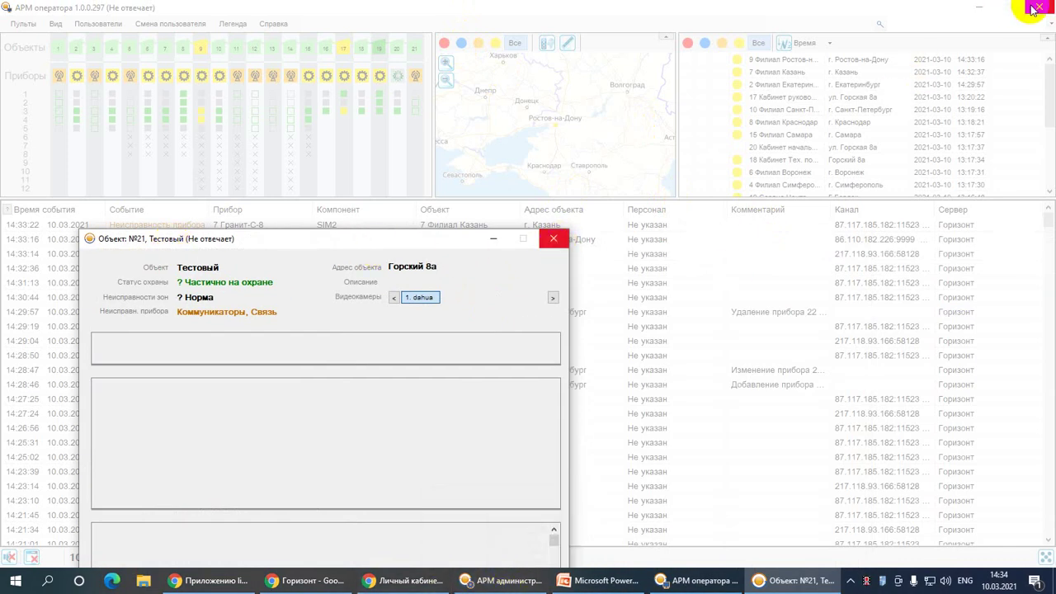
pyautogui.click(749, 43)
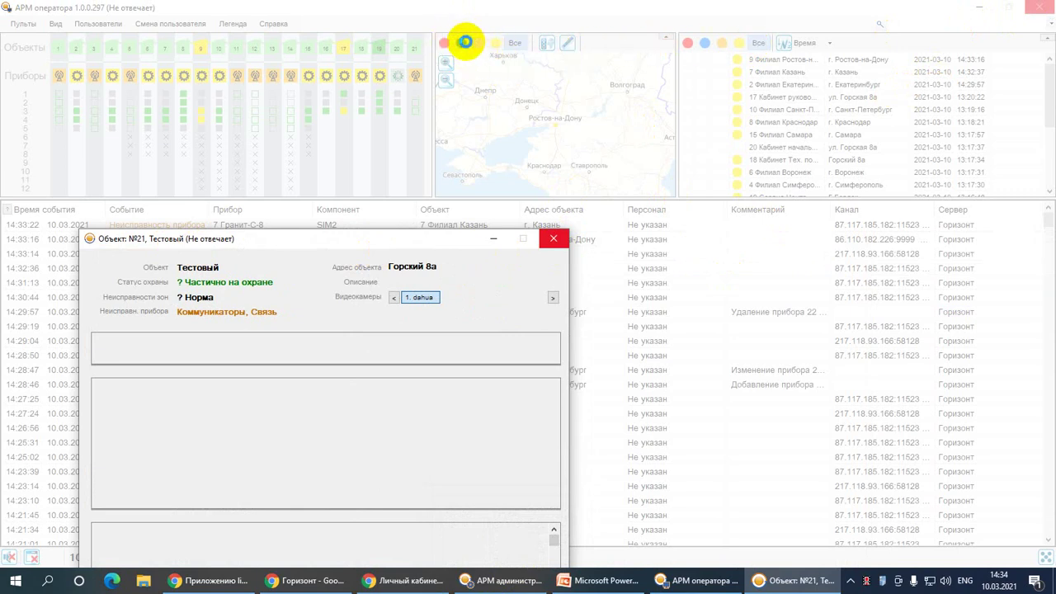
pyautogui.click(476, 41)
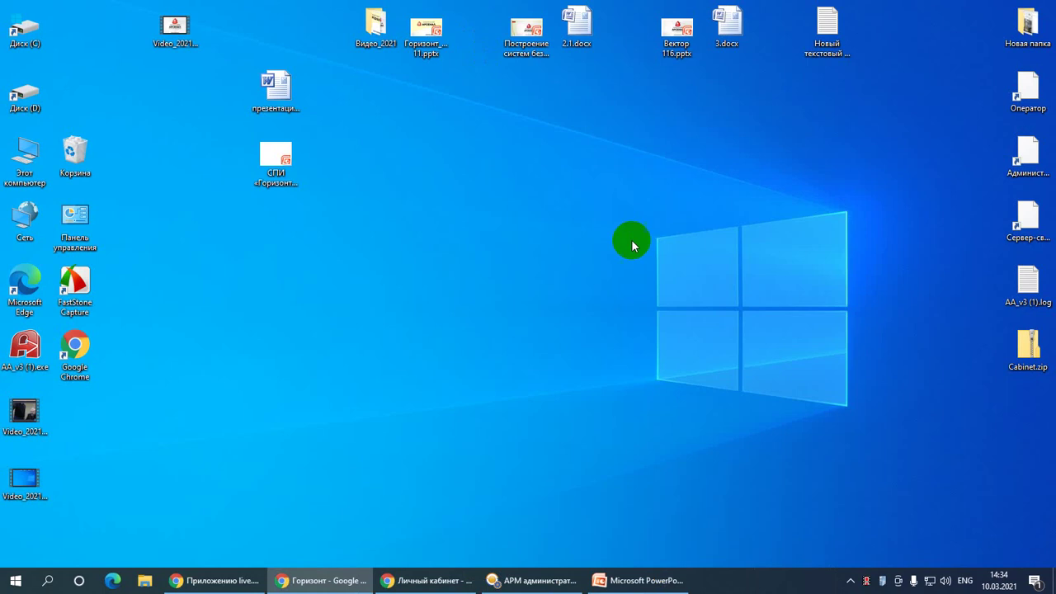
# Relaunch the operator workstation from the Оператор desktop shortcut and log in
pyautogui.click(1013, 151)
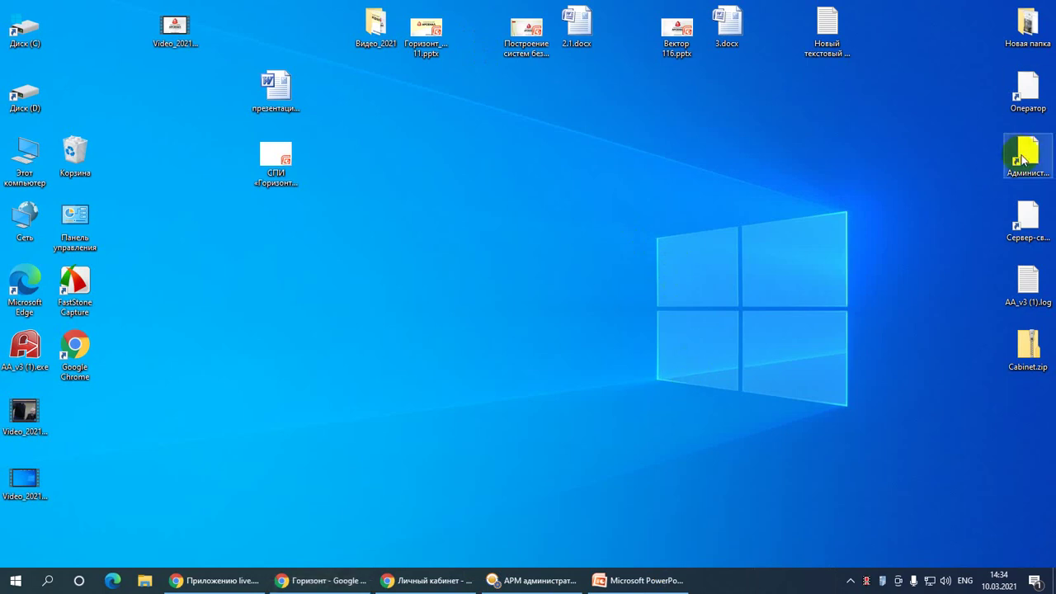
pyautogui.doubleClick(1027, 109)
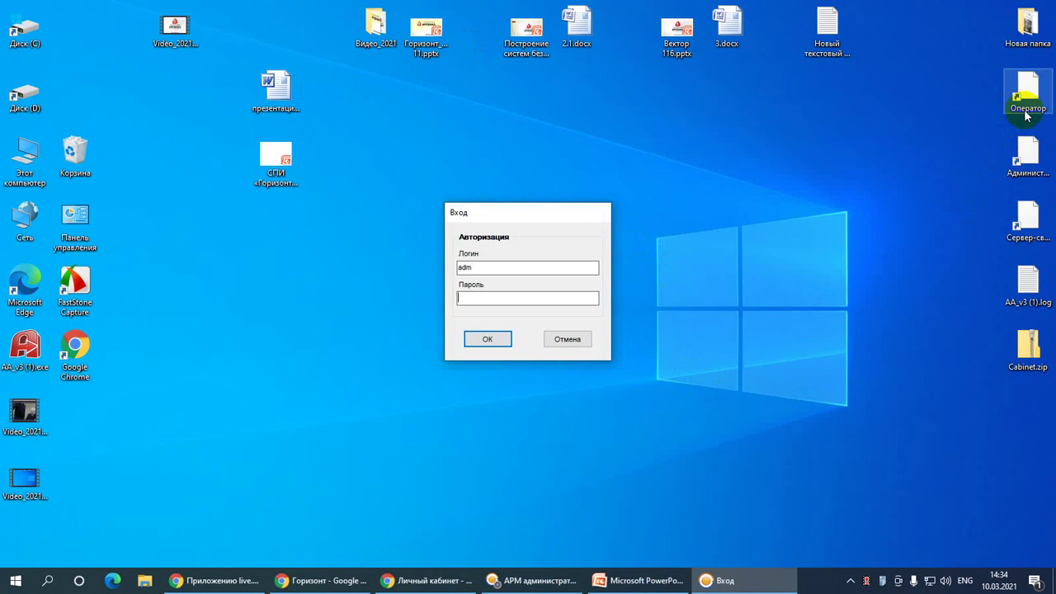
pyautogui.press('Return')
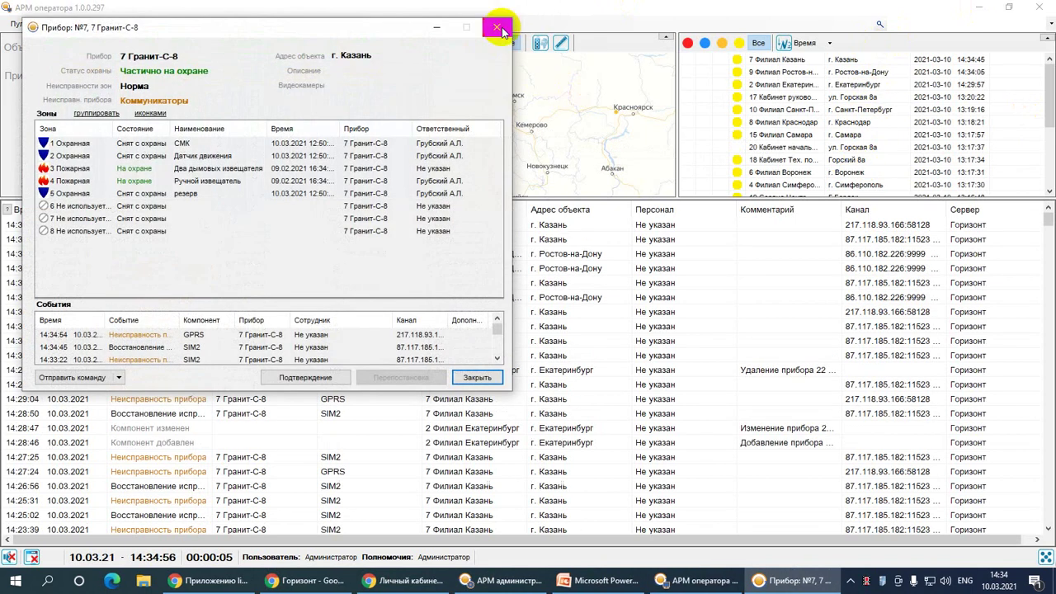
# Close the pop-up card for device №7
pyautogui.click(501, 29)
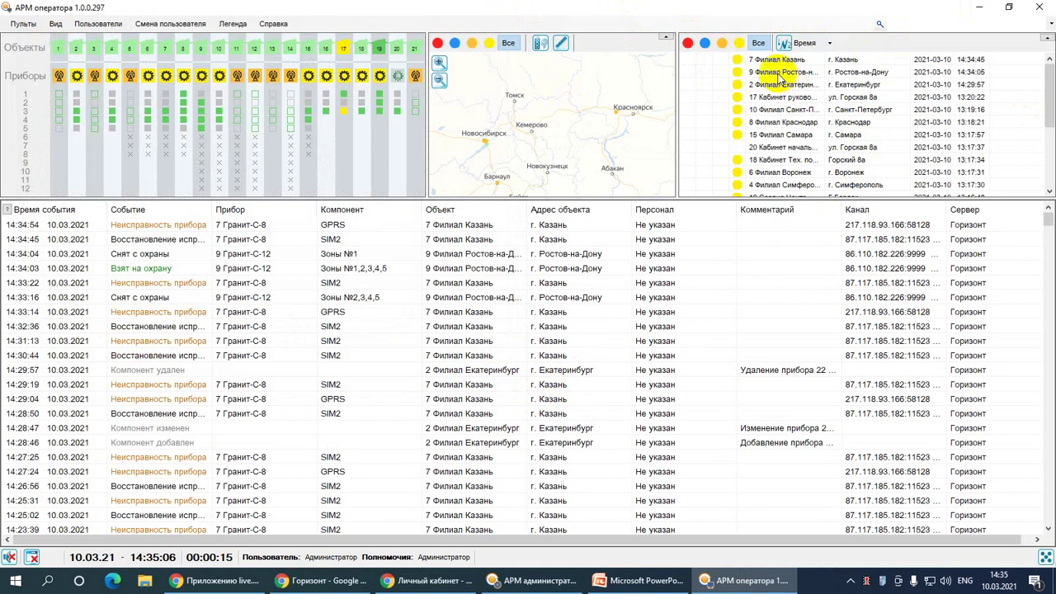
# Filter the object list by Пожар, Неисправности and yellow-marked status, then close the Прибор №7 card
pyautogui.click(688, 43)
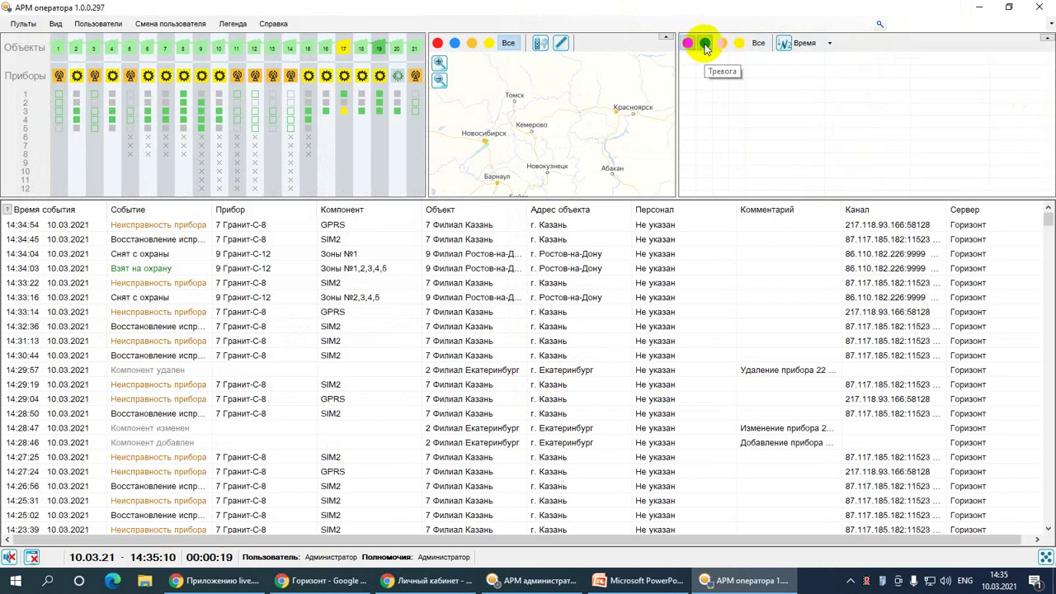
pyautogui.click(722, 43)
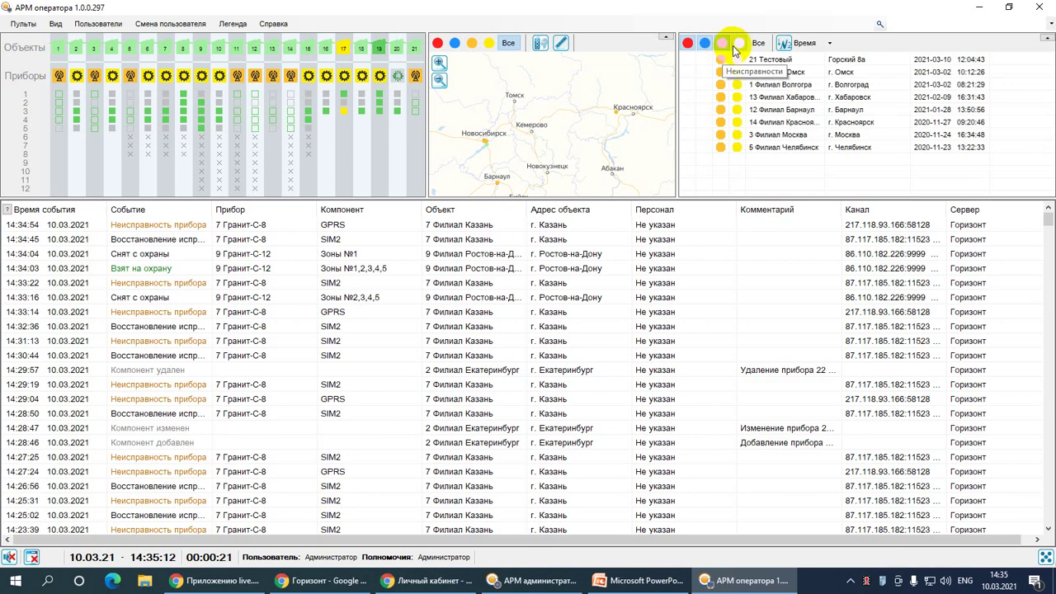
pyautogui.click(740, 46)
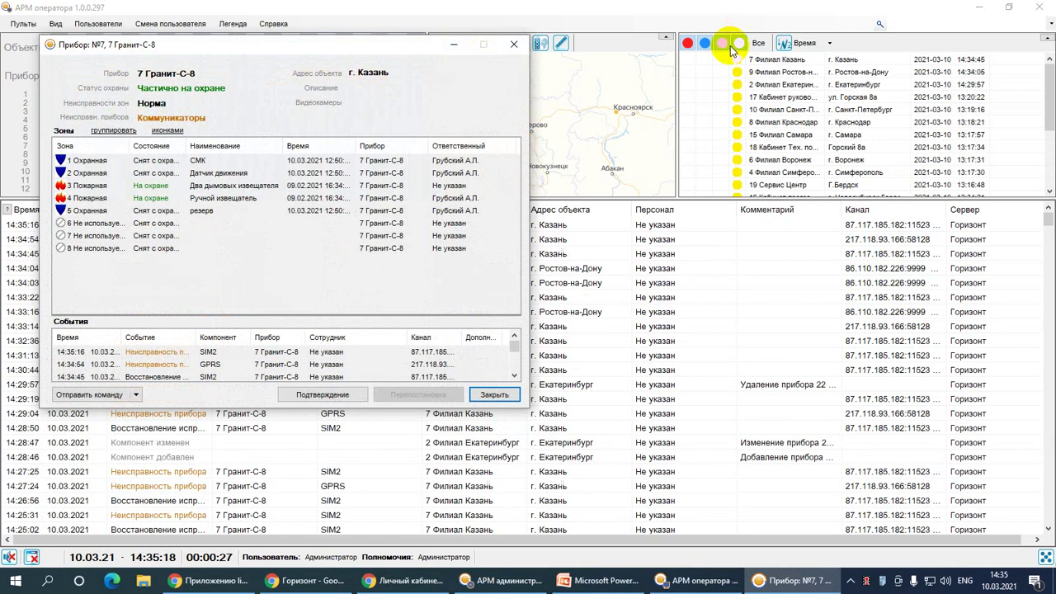
pyautogui.click(514, 44)
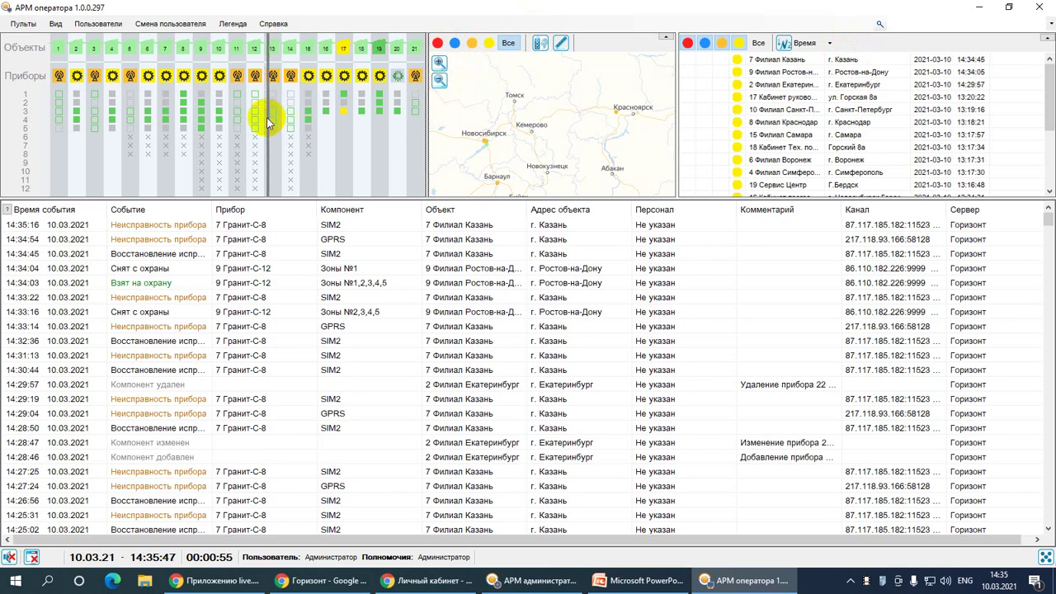
# Narrow the zone grid and shrink the event table, then select the 14:34:03 Ростов-на-Дону armed event
pyautogui.moveTo(266, 122); pyautogui.dragTo(269, 123)
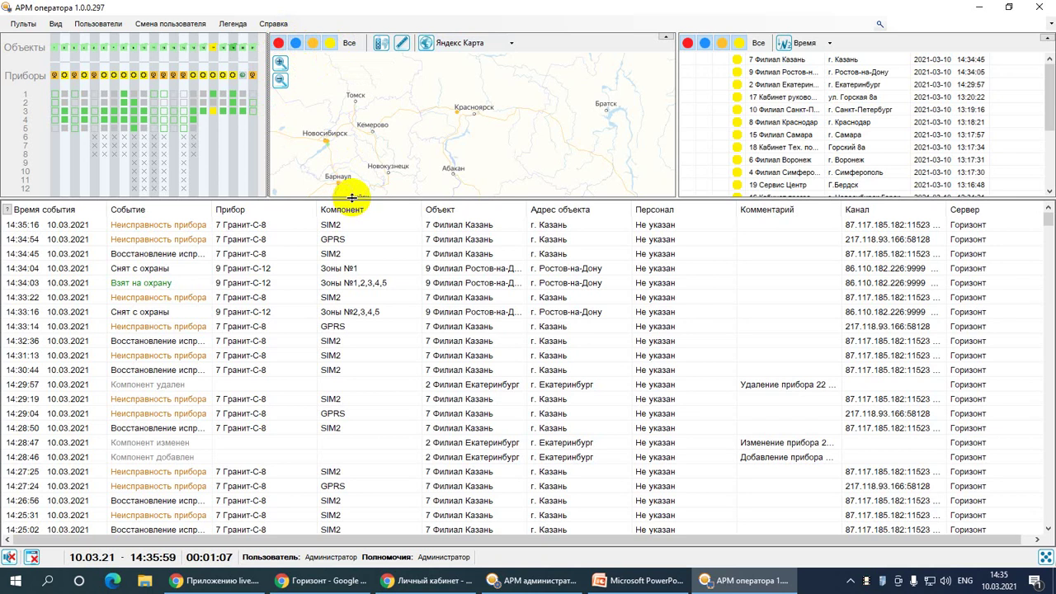
pyautogui.moveTo(351, 198); pyautogui.dragTo(353, 332)
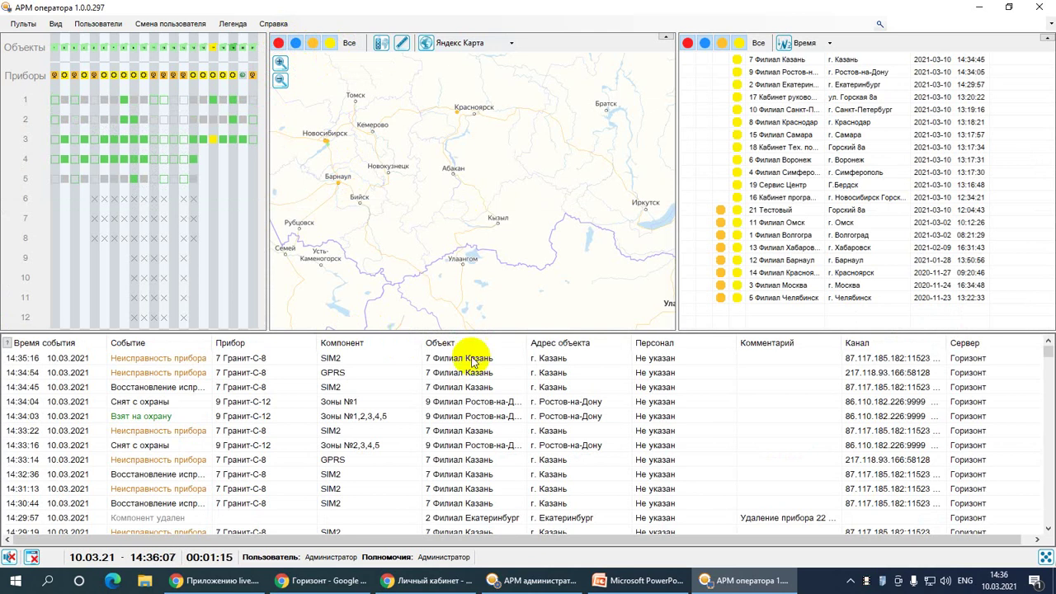
pyautogui.click(453, 419)
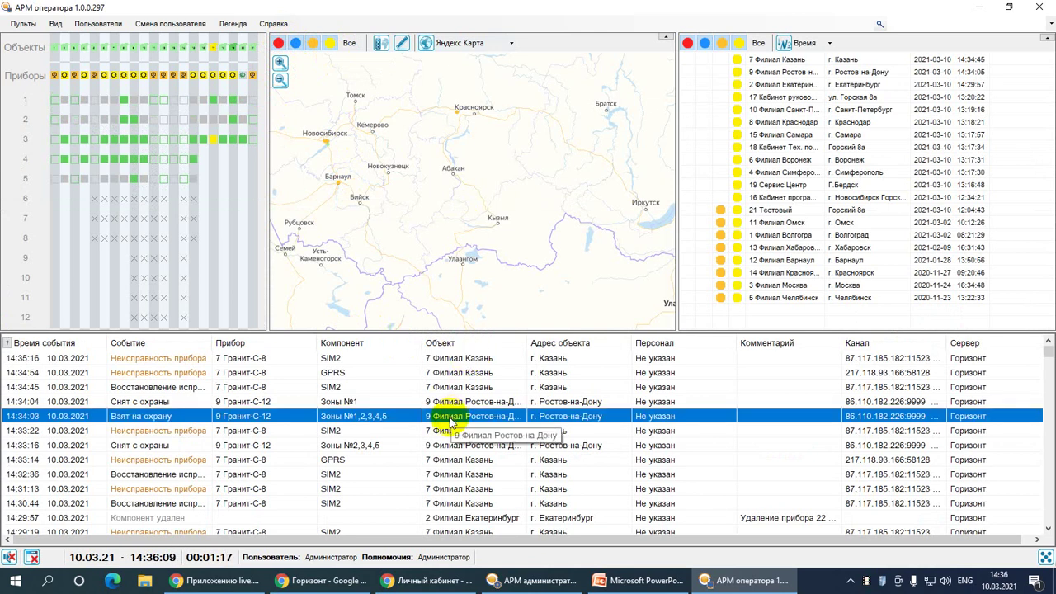
# Turn on the Пробки traffic overlay and zoom the map onto Новосибирск, leaving the map provider unchanged
pyautogui.click(382, 43)
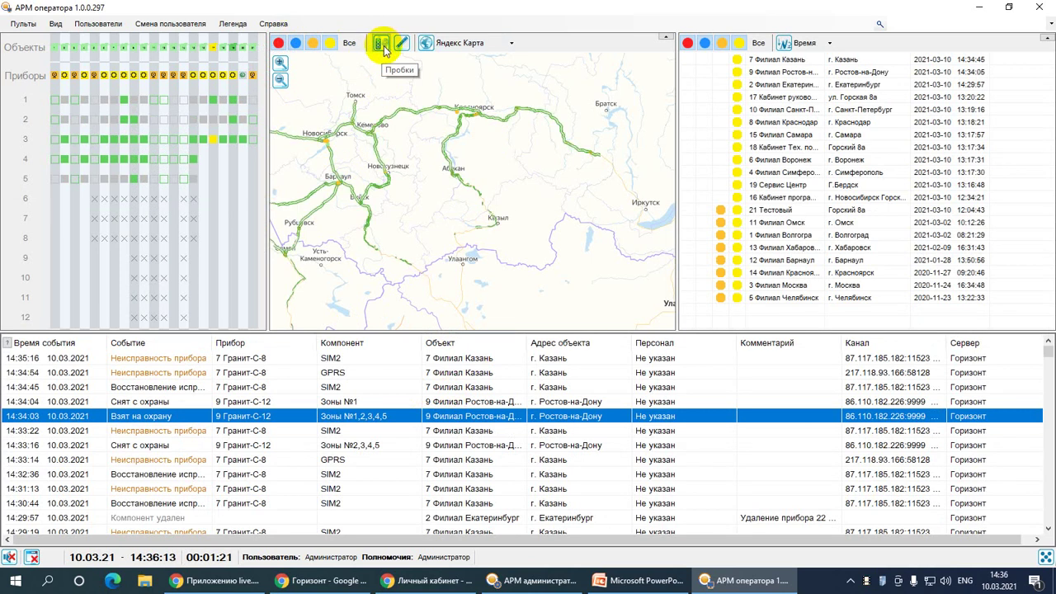
pyautogui.moveTo(367, 167); pyautogui.dragTo(495, 240)
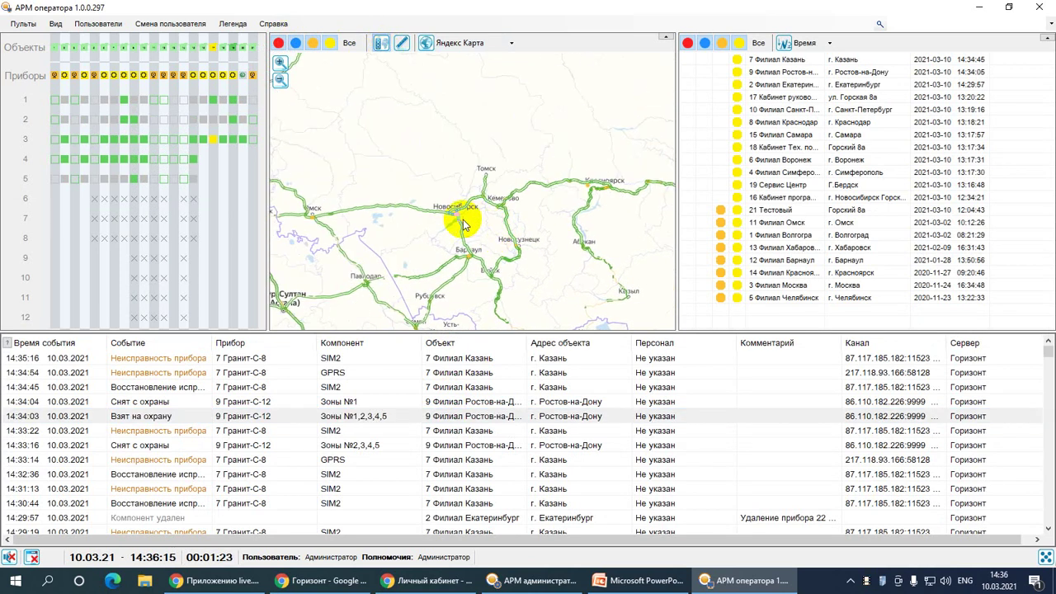
pyautogui.scroll(4, 462, 224)
pyautogui.moveTo(419, 139); pyautogui.dragTo(468, 212)
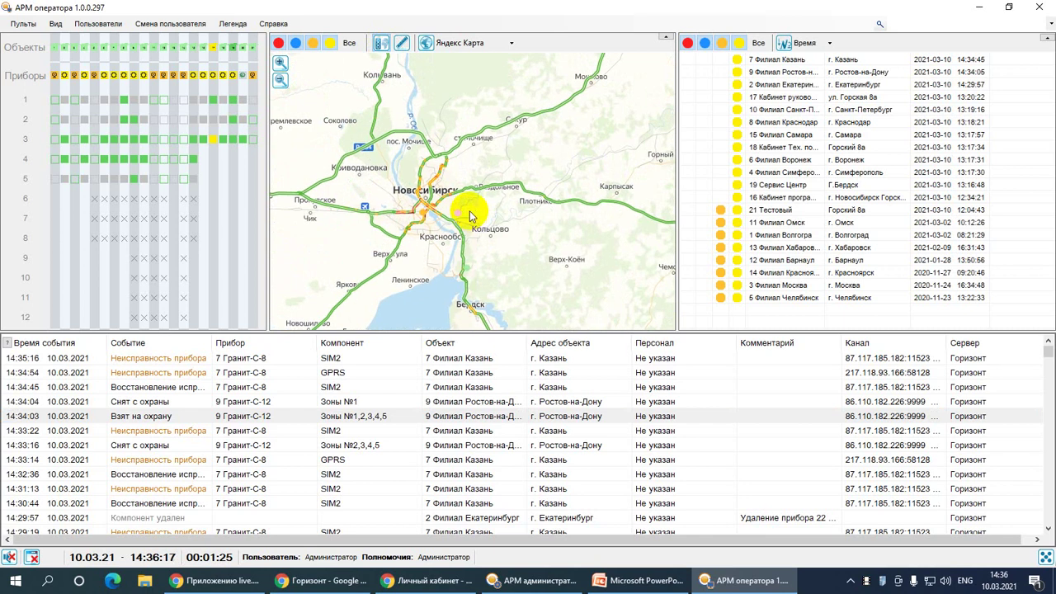
pyautogui.click(511, 46)
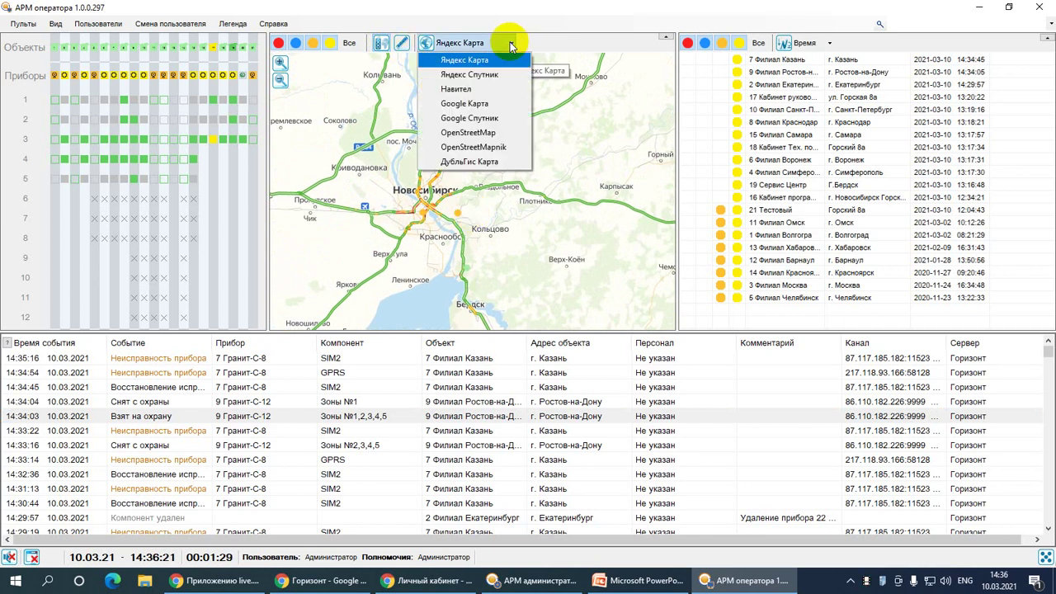
pyautogui.click(573, 165)
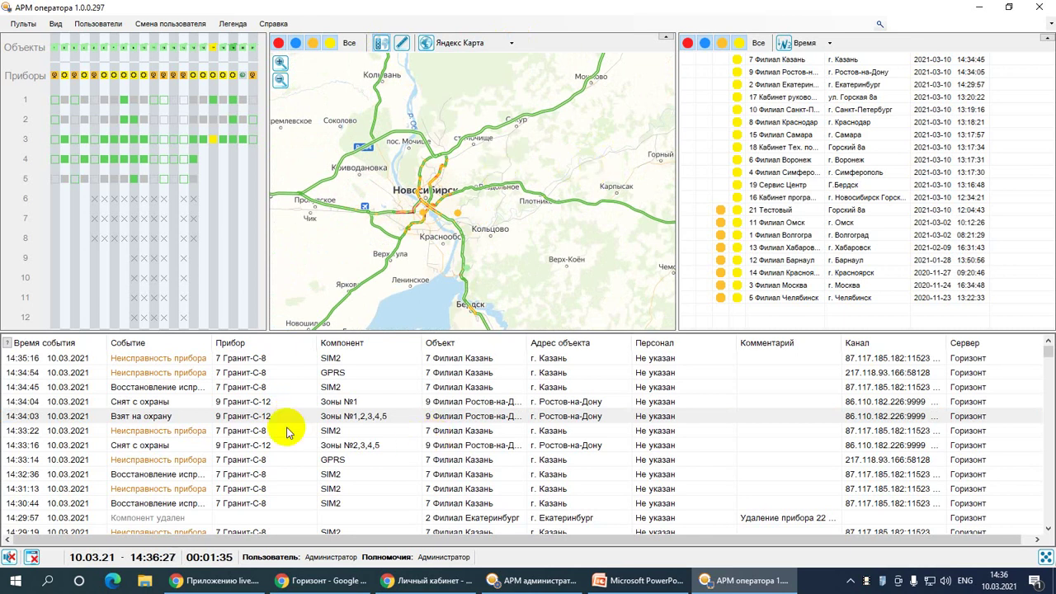
# Select the 14:34:03 armed event and the 14:33:14 GPRS fault event in the log
pyautogui.moveTo(68, 112)
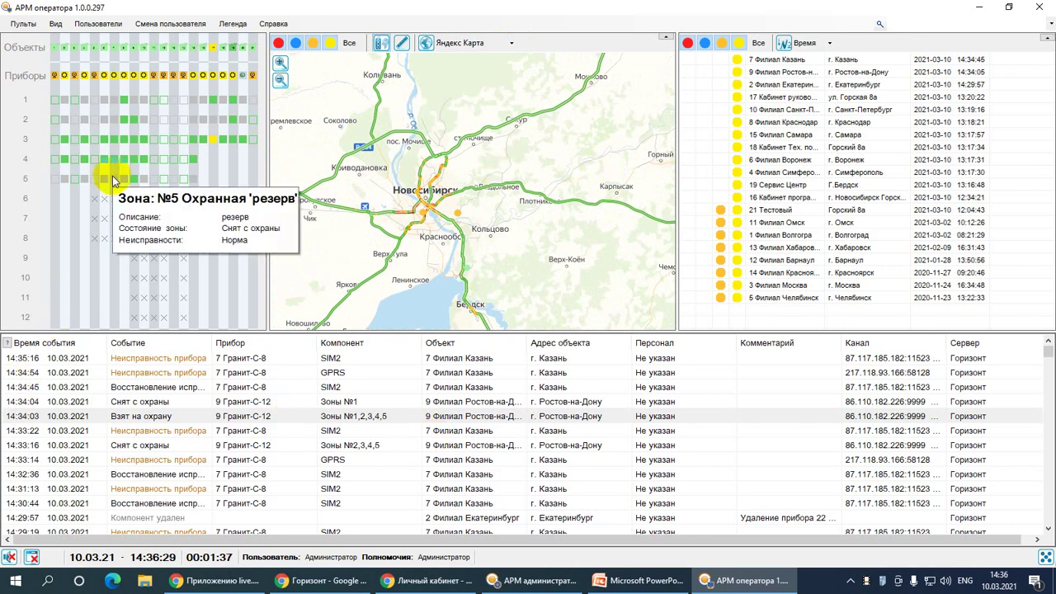
pyautogui.click(119, 416)
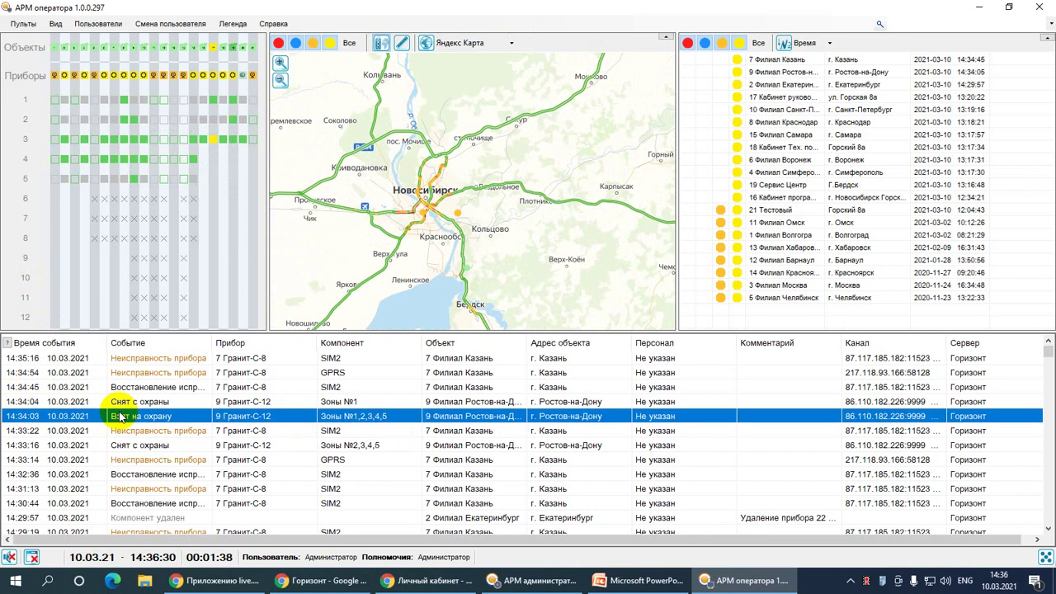
pyautogui.click(140, 461)
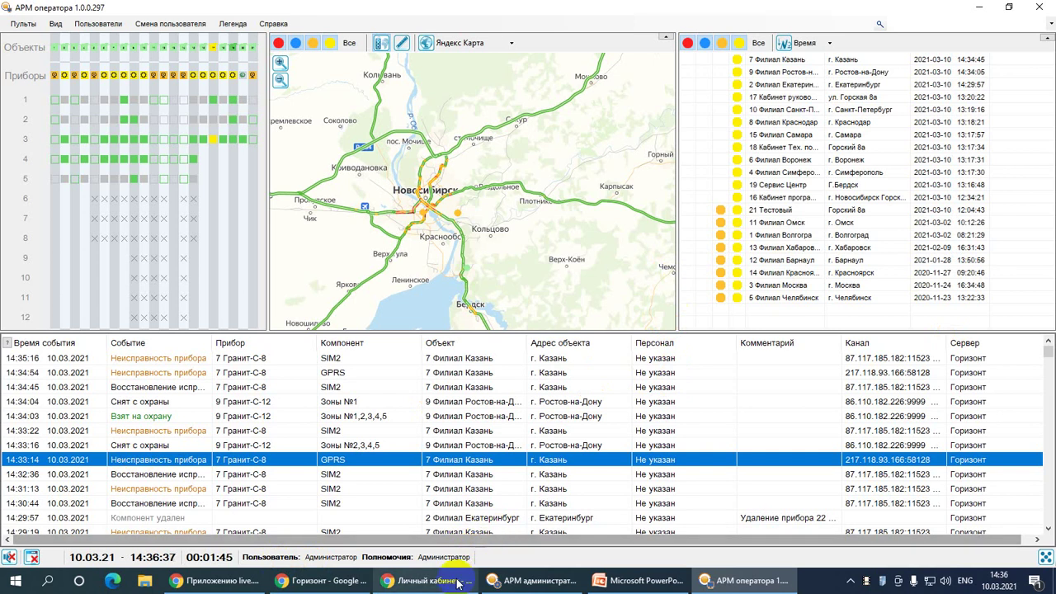
# Start quitting, enter the login and password, then cancel the exit and close the Прибор №7 window
pyautogui.click(1039, 7)
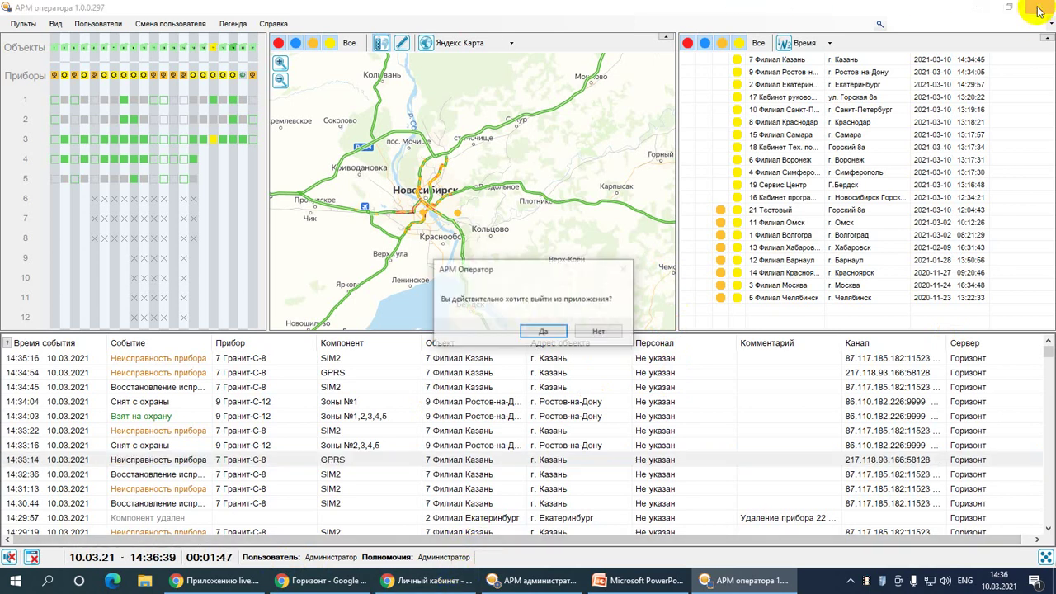
pyautogui.click(543, 332)
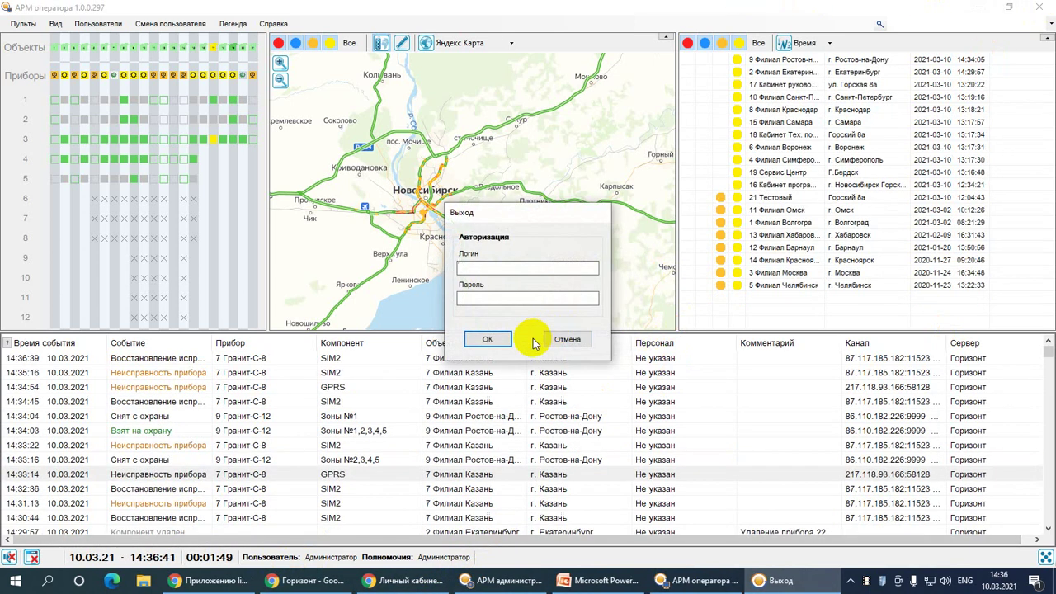
pyautogui.write('adm')
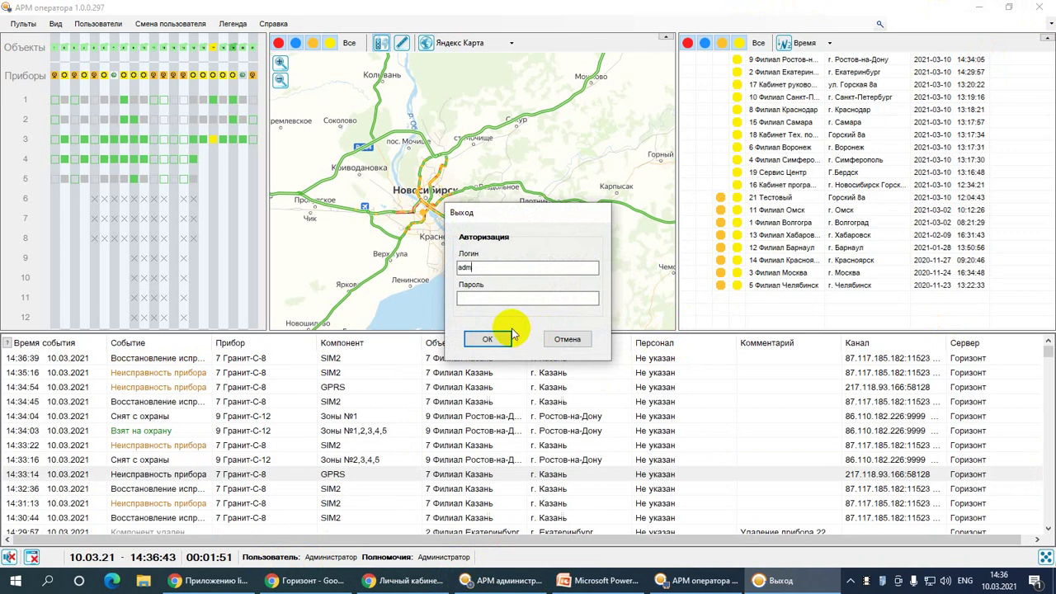
pyautogui.press('Tab')
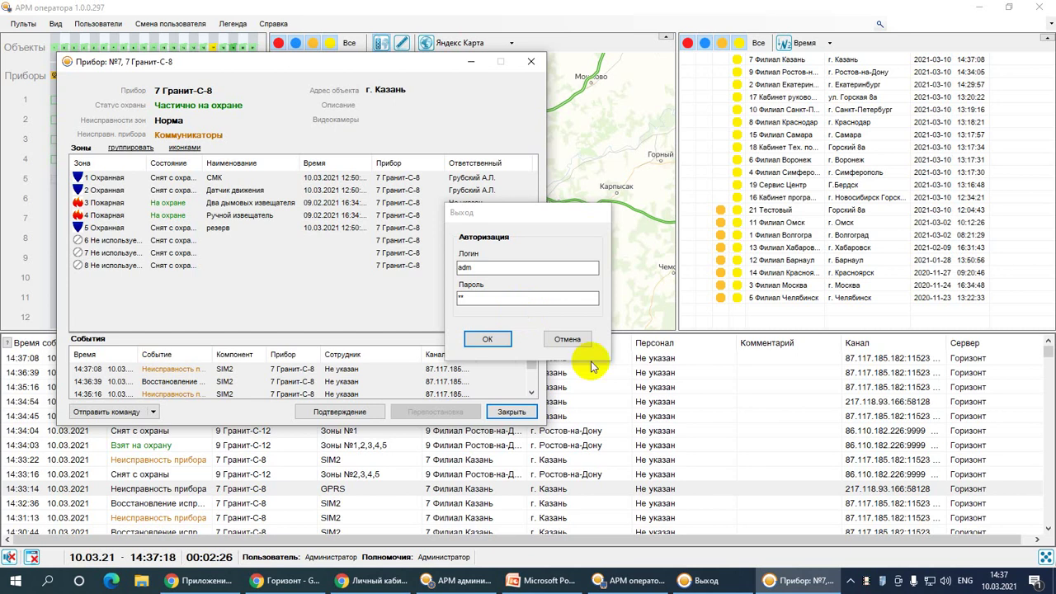
pyautogui.click(567, 340)
pyautogui.click(529, 414)
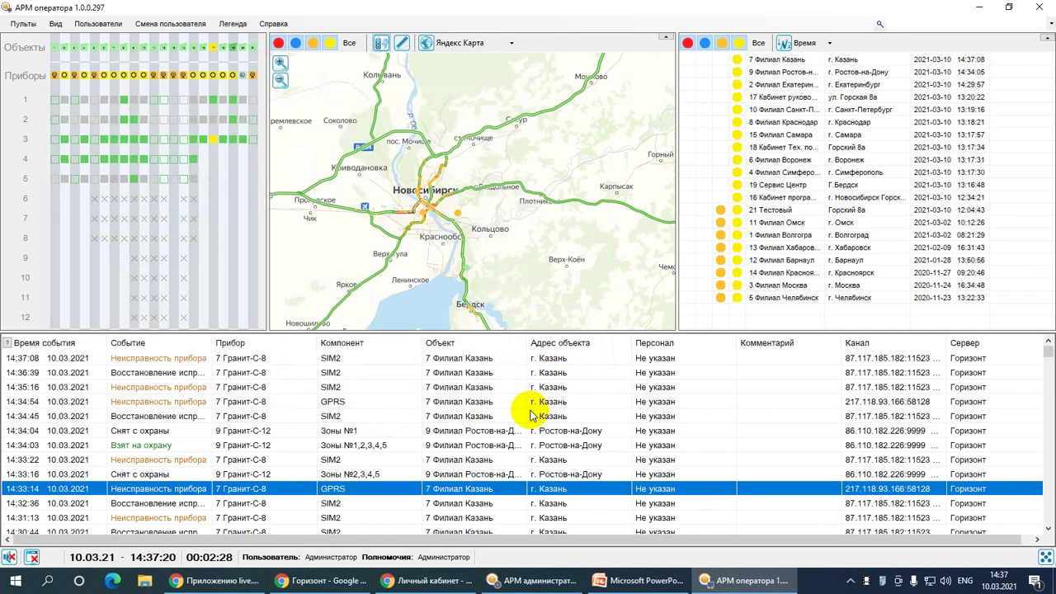
# Set the Мнемосхема type to Объекты in Вид > Настройки and apply it
pyautogui.click(58, 24)
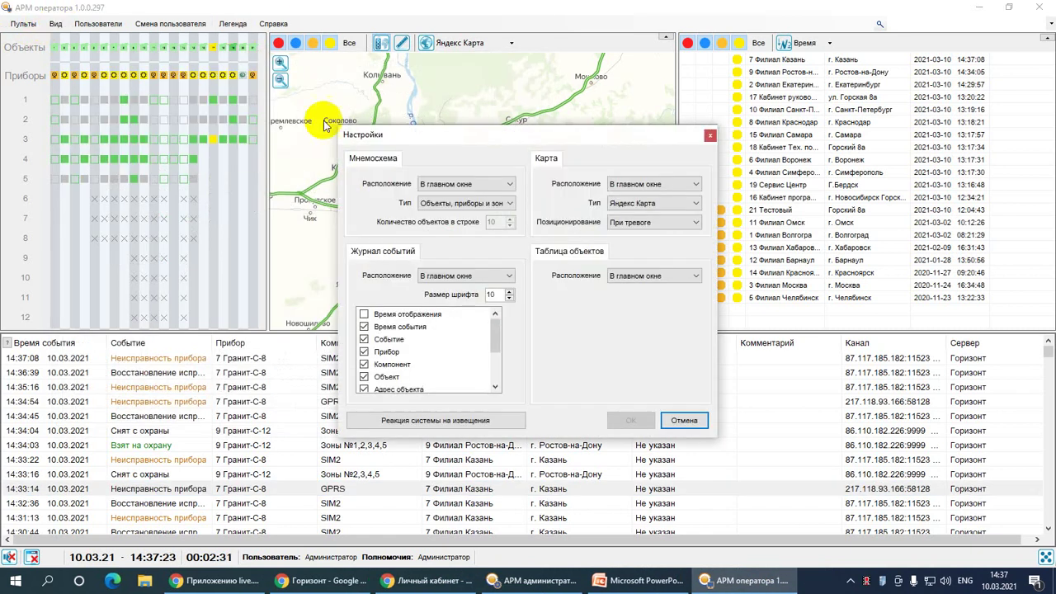
pyautogui.click(471, 203)
pyautogui.click(450, 215)
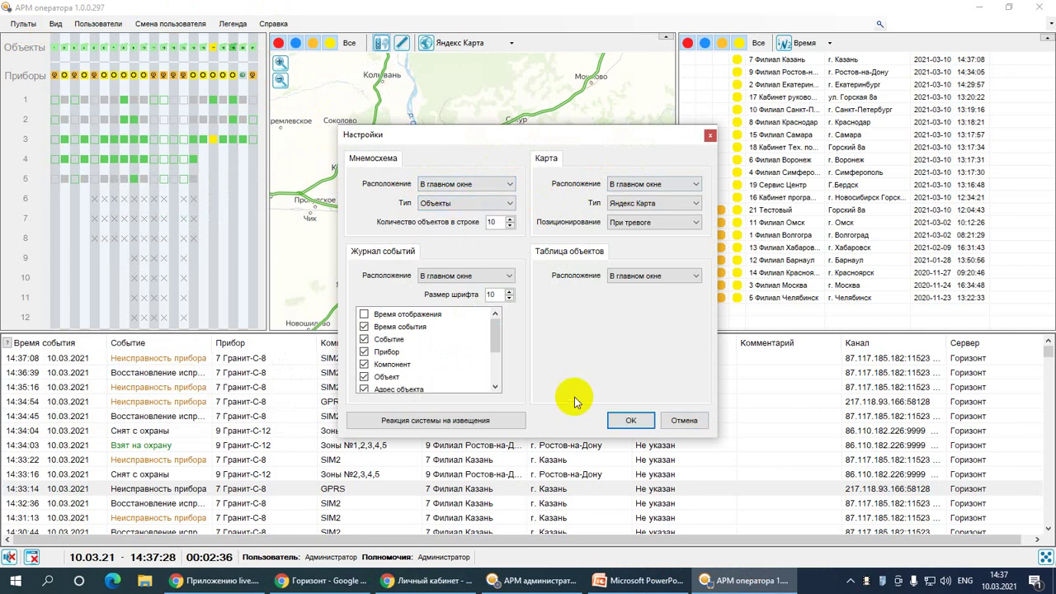
pyautogui.click(629, 420)
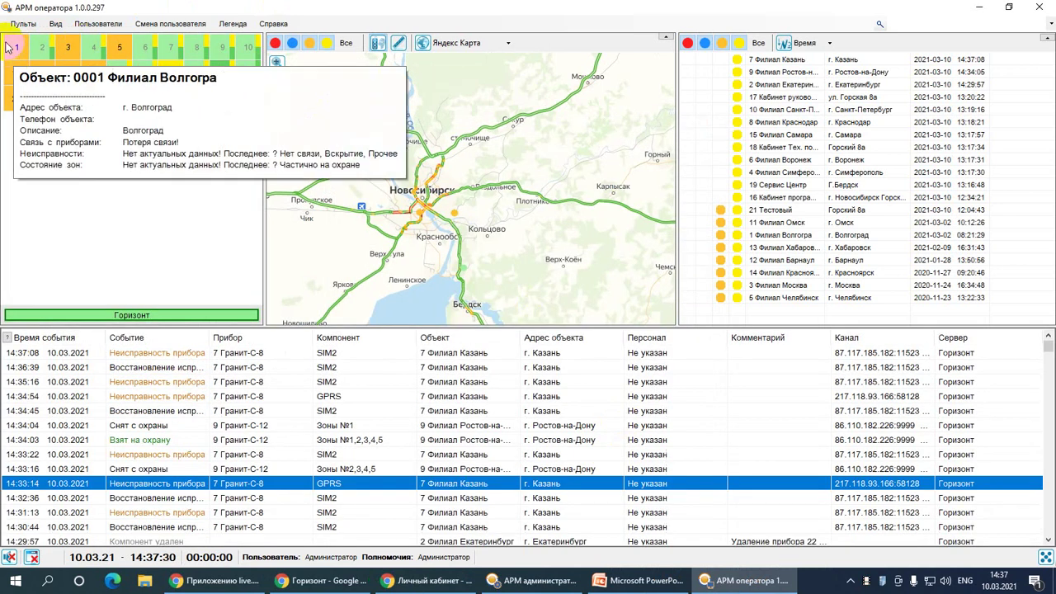
# Drag tile 3 into the third row, placing it after tile 21
pyautogui.moveTo(10, 114)
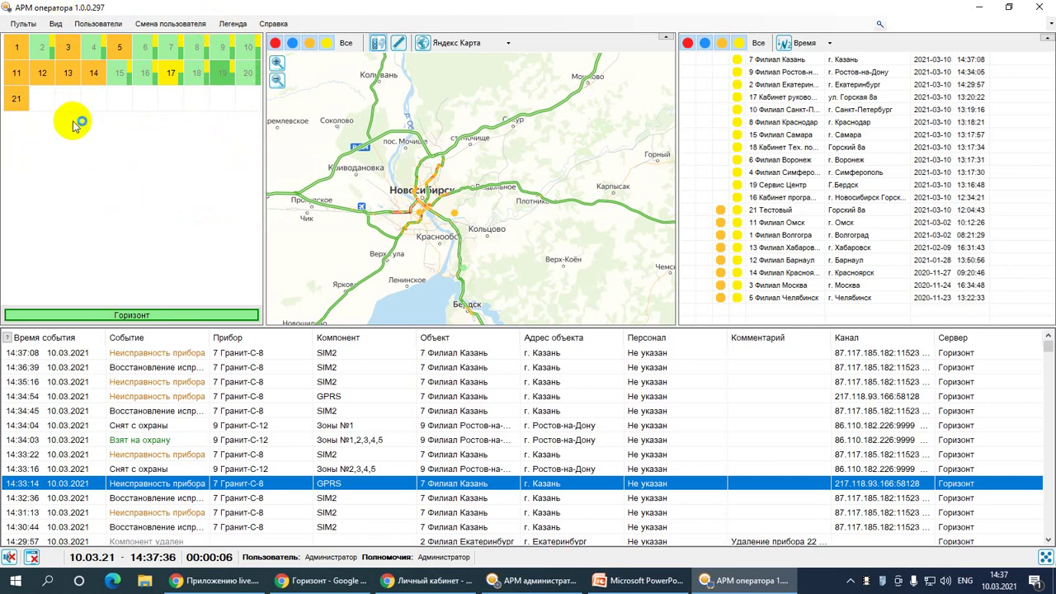
pyautogui.moveTo(73, 54)
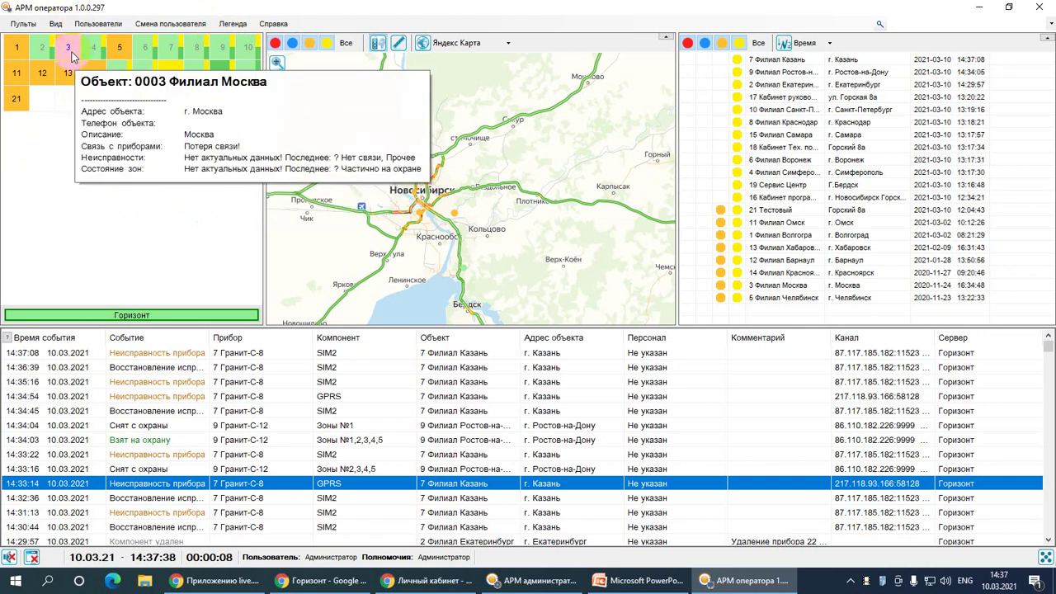
pyautogui.click(72, 55)
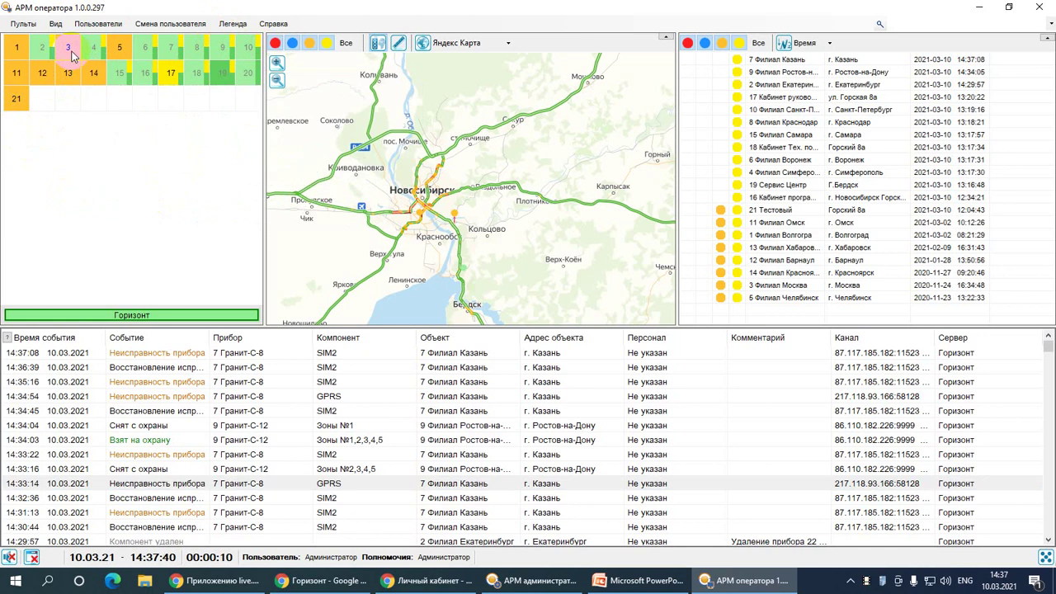
pyautogui.moveTo(72, 54); pyautogui.dragTo(43, 101)
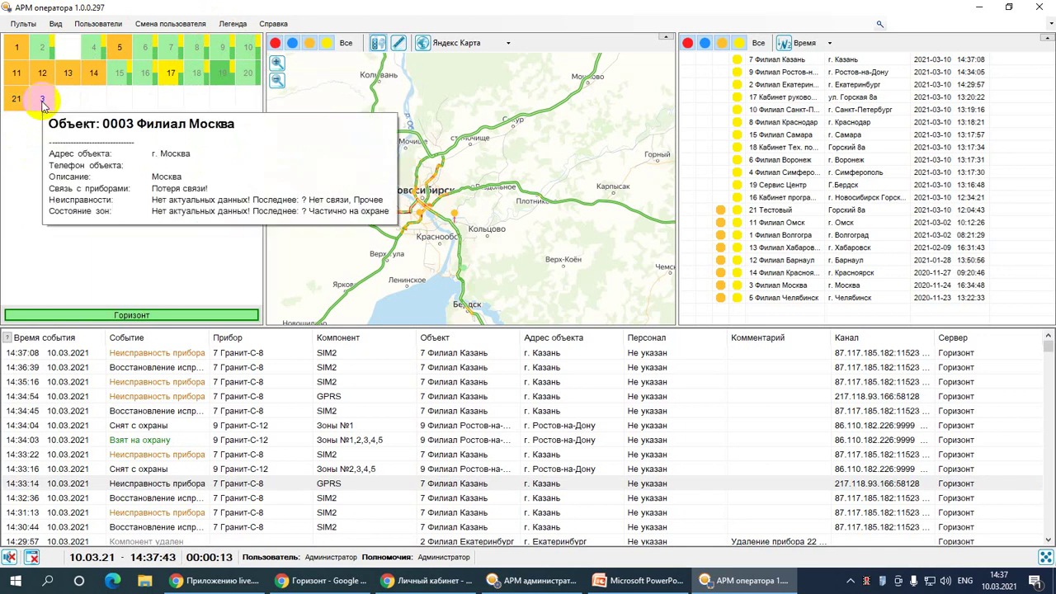
pyautogui.click(92, 54)
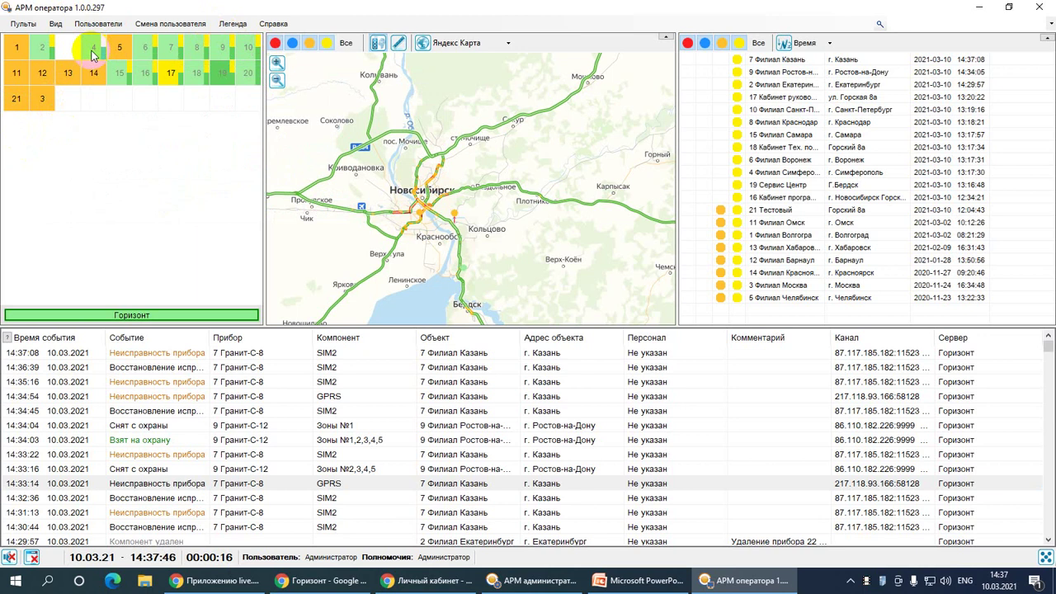
# Drag tile 13 down so tiles 3–21 reflow into two rows beneath tiles 1 and 2
pyautogui.click(74, 81)
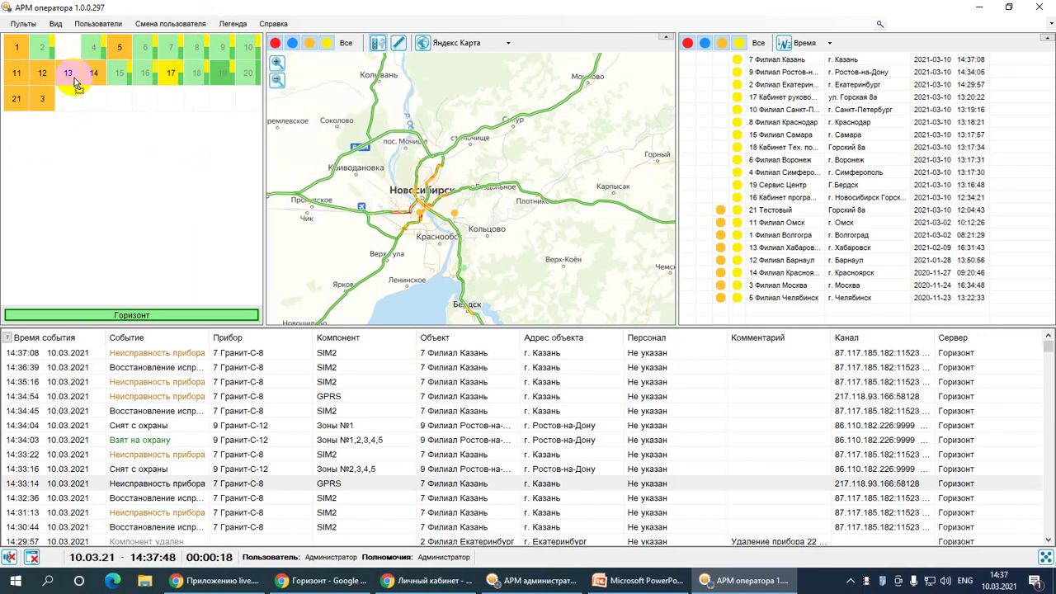
pyautogui.moveTo(74, 81); pyautogui.dragTo(67, 103)
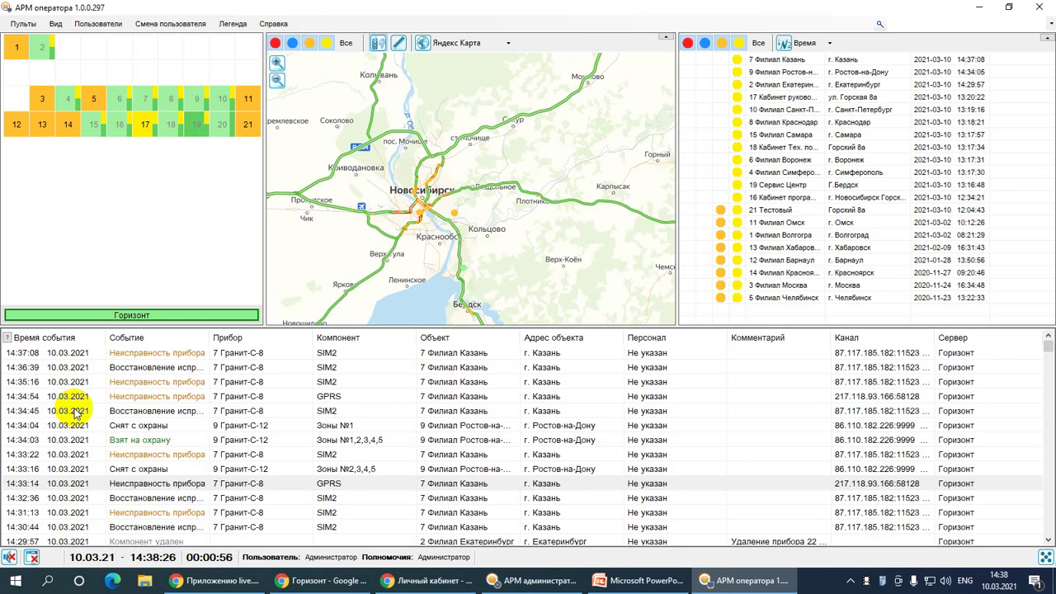
pyautogui.moveTo(46, 128)
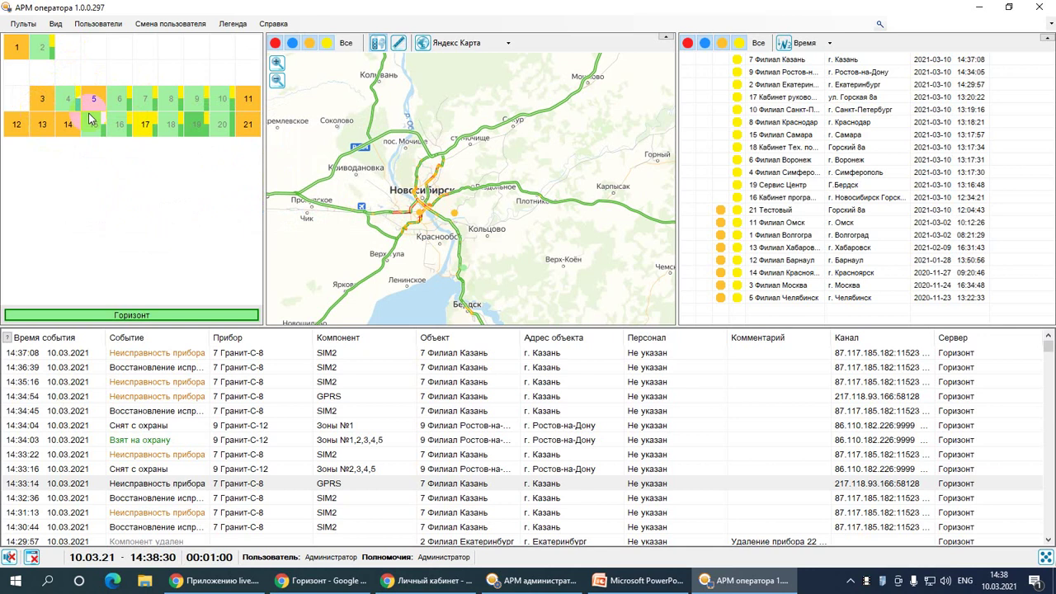
pyautogui.moveTo(45, 105)
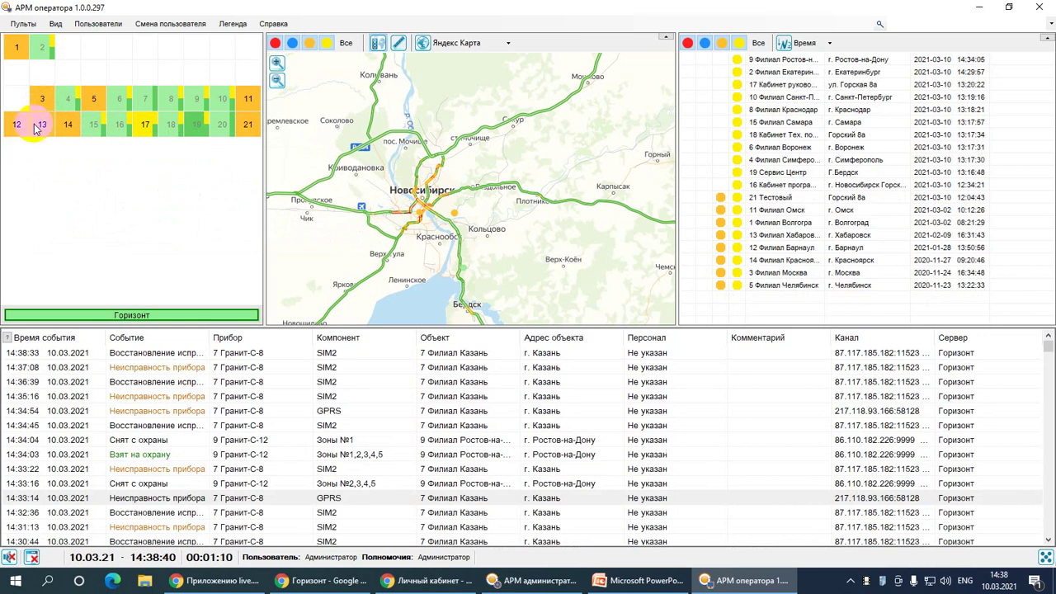
pyautogui.moveTo(25, 54)
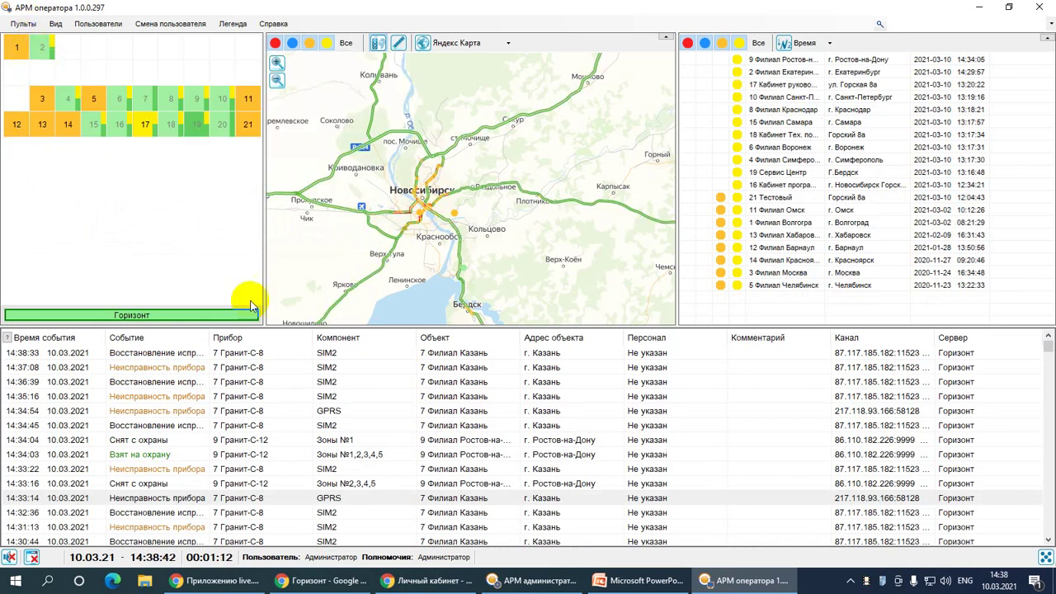
# Widen the tile panel, cancel Вид > Настройки, close Прибор №7, then switch to the web cabinet
pyautogui.moveTo(264, 238); pyautogui.dragTo(429, 240)
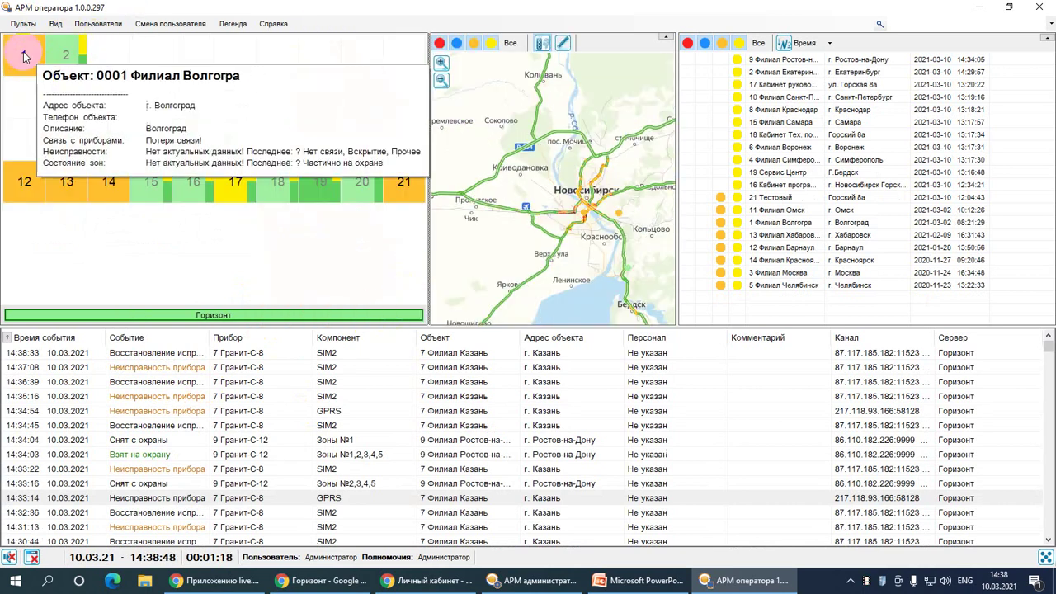
pyautogui.click(56, 23)
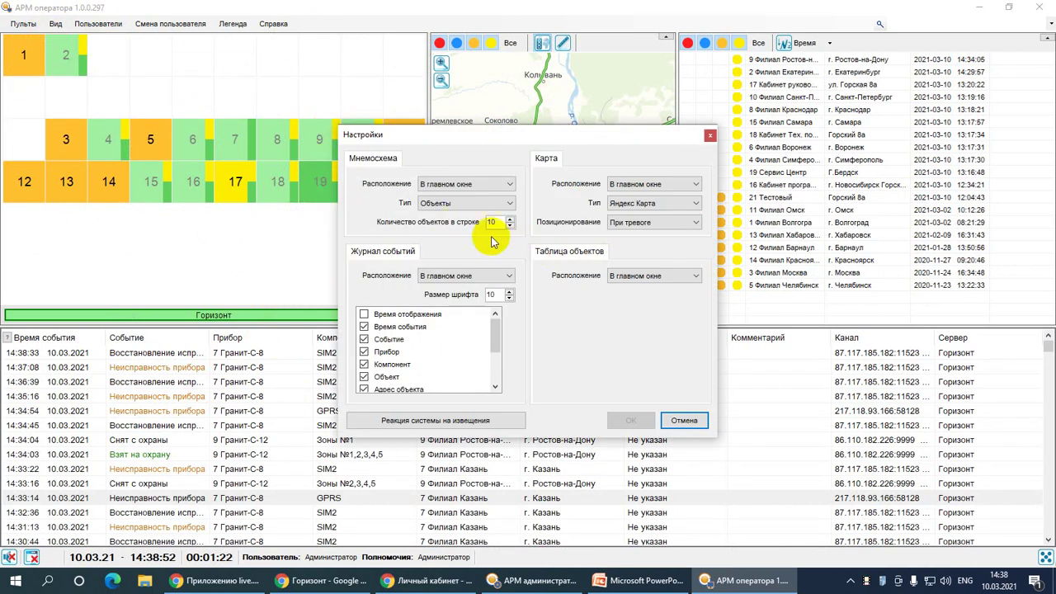
pyautogui.click(684, 420)
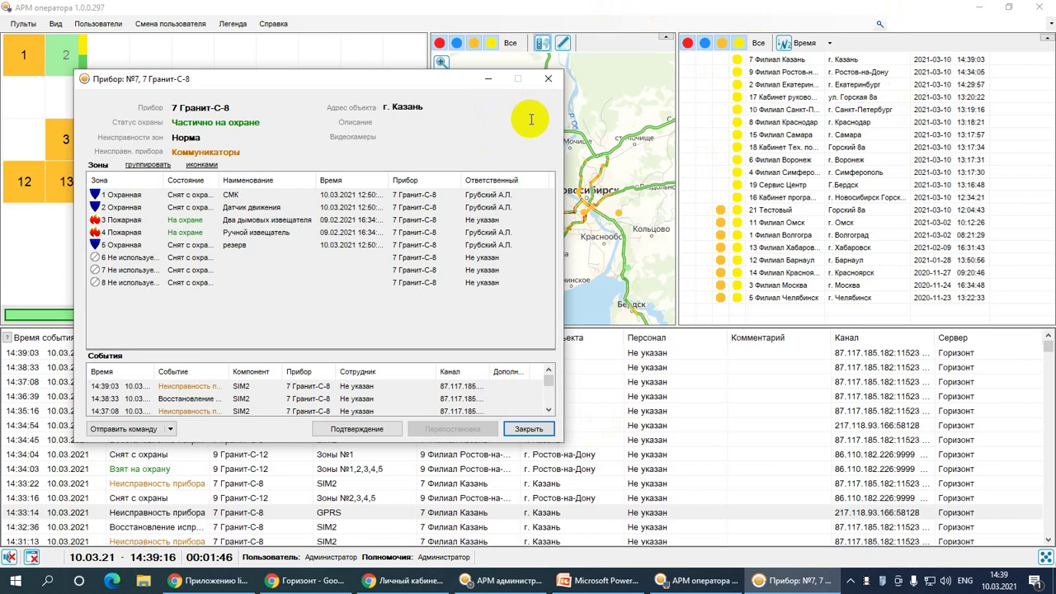
pyautogui.click(543, 80)
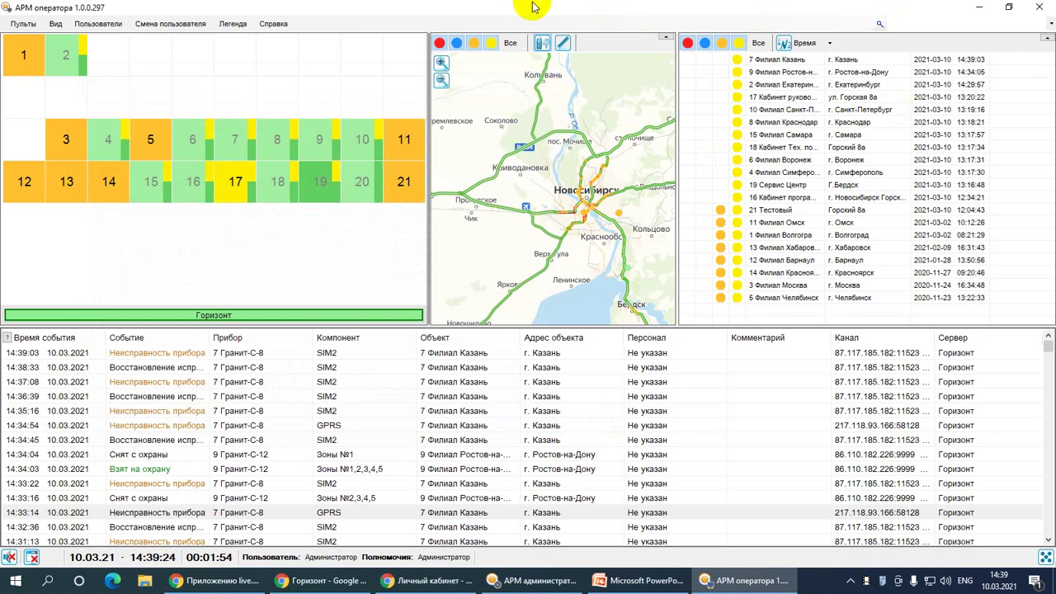
pyautogui.click(388, 582)
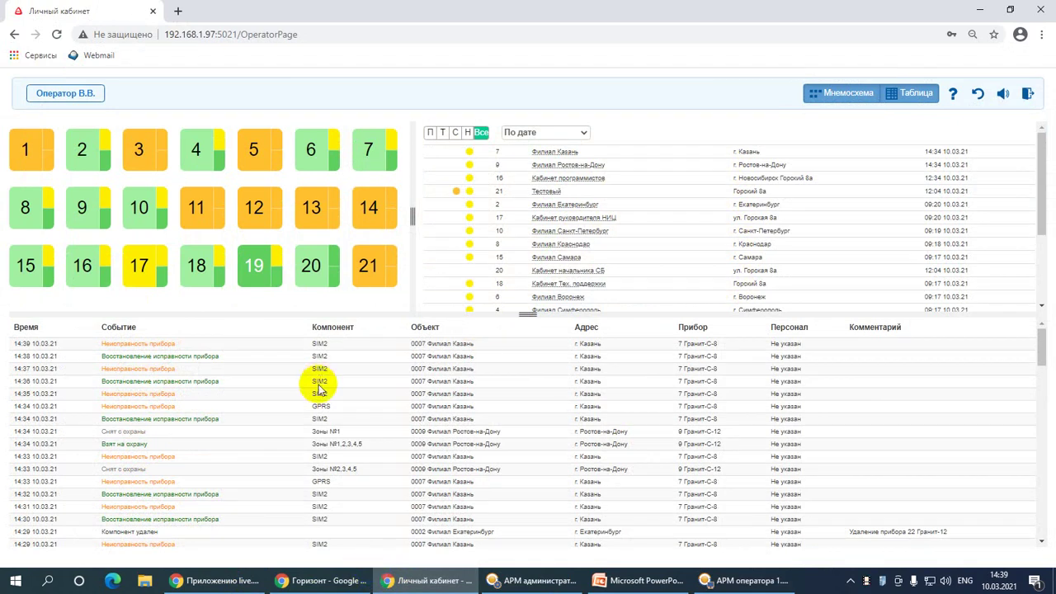
# Open the detail card for tile 21, object 0021 Тестовый, on the operator page
pyautogui.moveTo(348, 202)
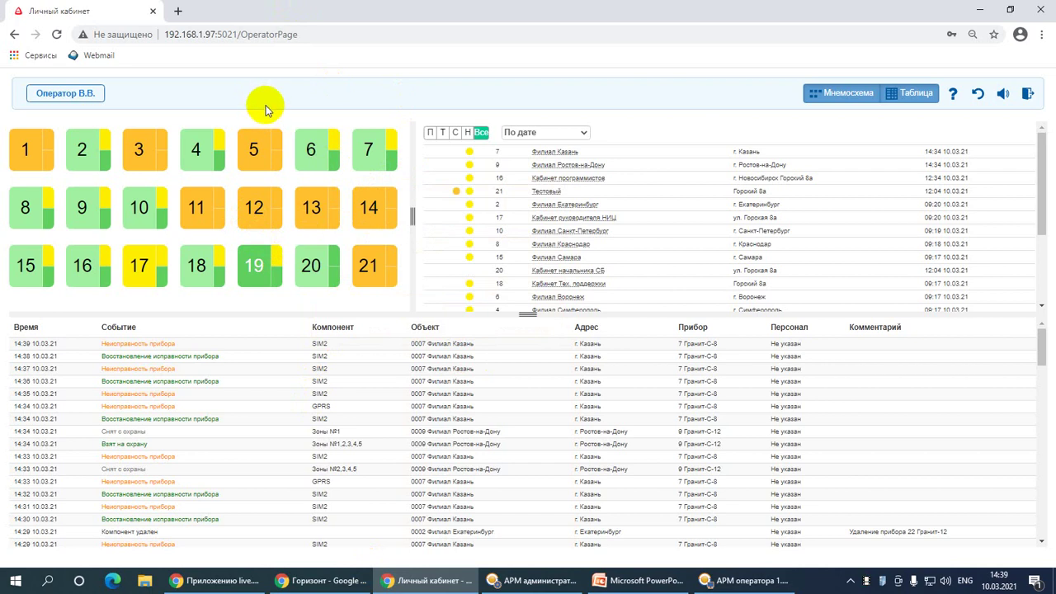
pyautogui.moveTo(189, 213)
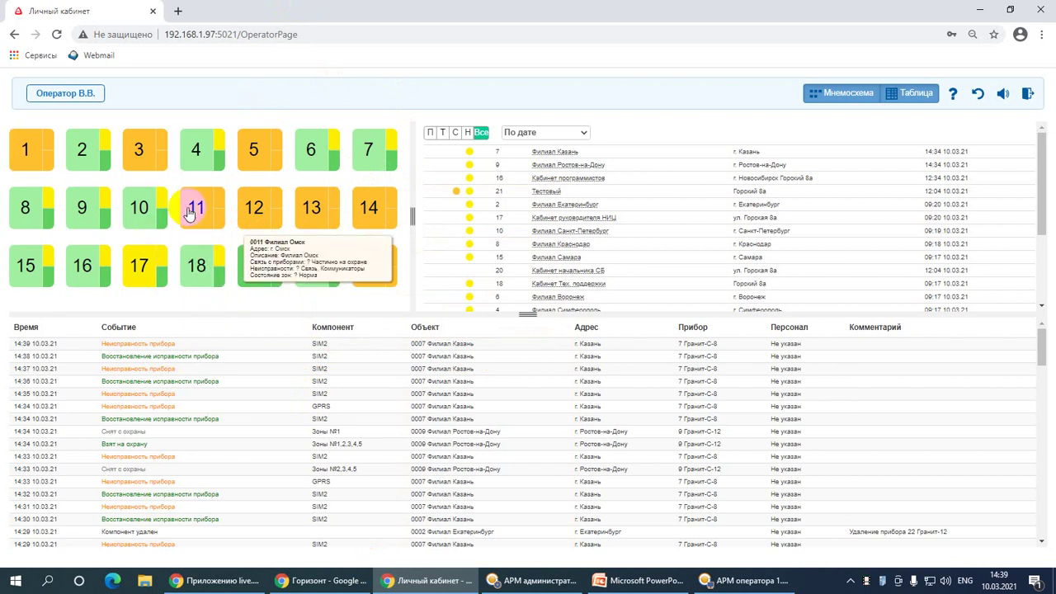
pyautogui.click(367, 274)
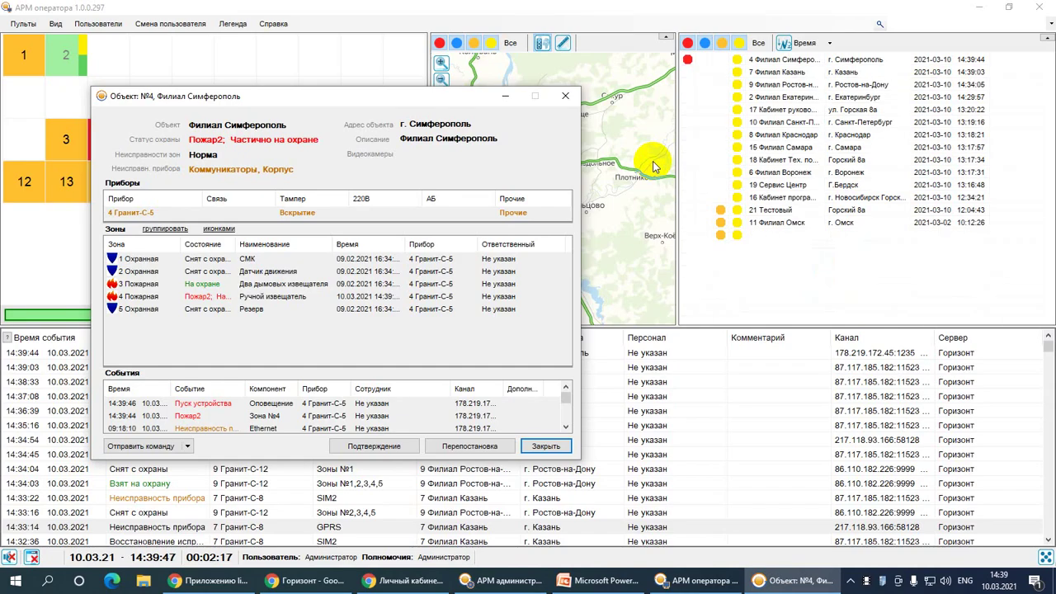
# Close the «Объект: №4, Филиал Симферополь» window to reveal the 0021 Тестовый card
pyautogui.click(566, 96)
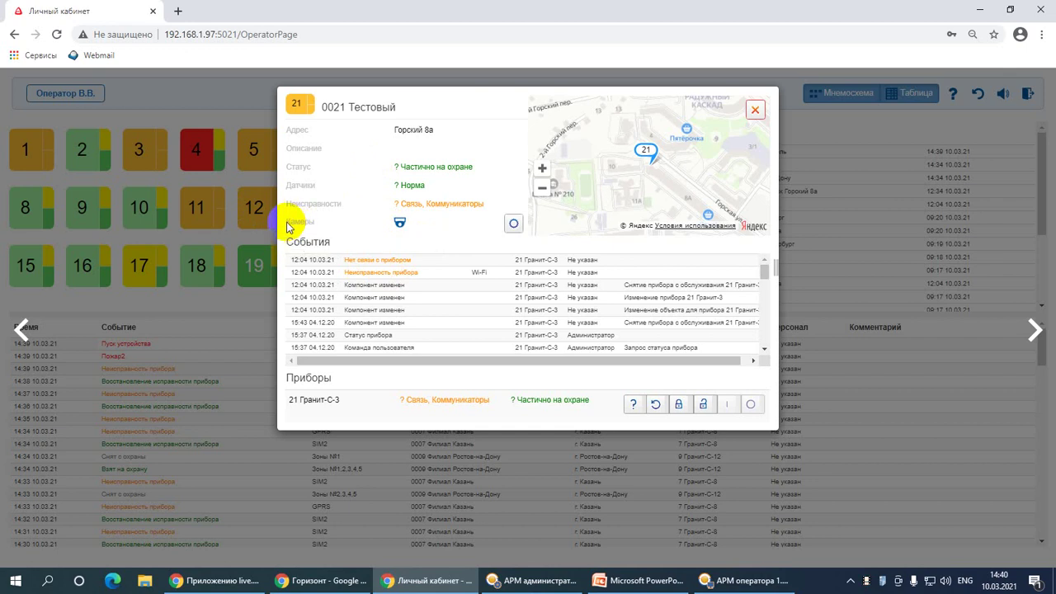
# Drag across the Камеры label, bringing the Прибор №4 Гранит-С-5 window to the front
pyautogui.moveTo(288, 223); pyautogui.dragTo(315, 221)
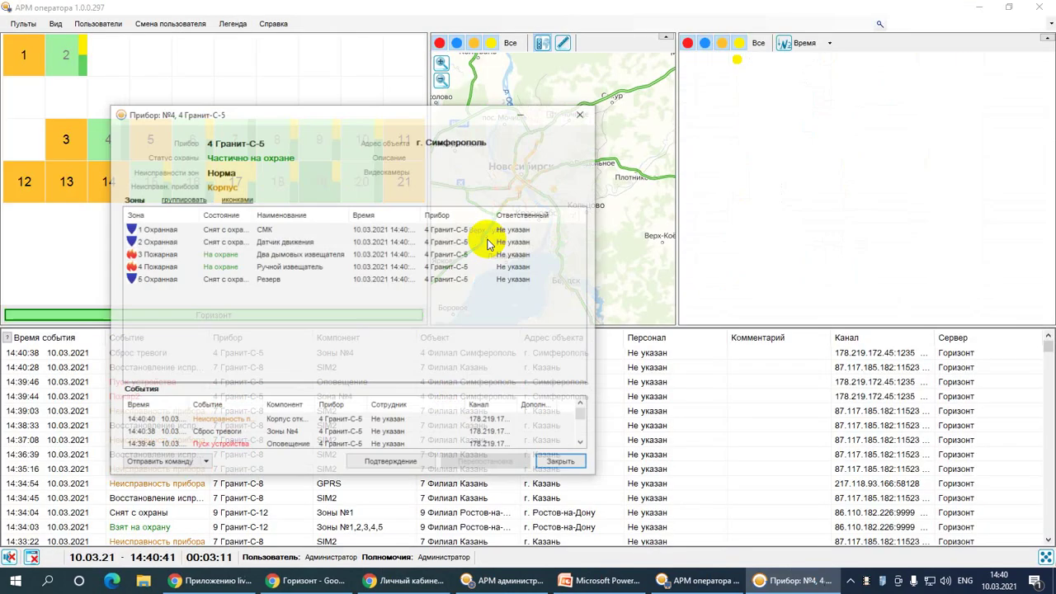
# Close the open device windows, including Прибор №7 and Прибор №4
pyautogui.click(586, 114)
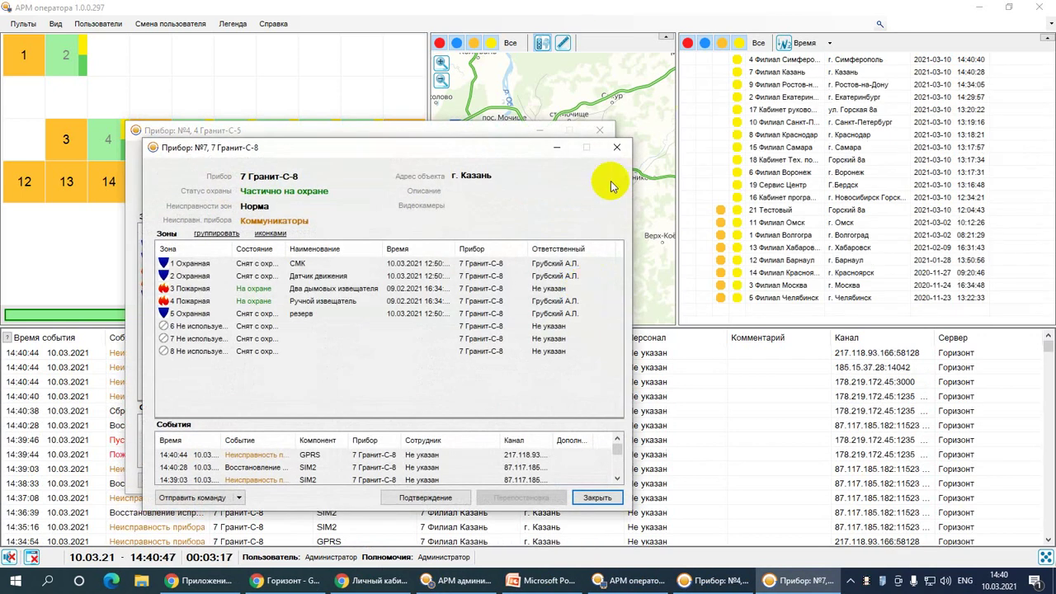
pyautogui.click(617, 147)
pyautogui.click(603, 135)
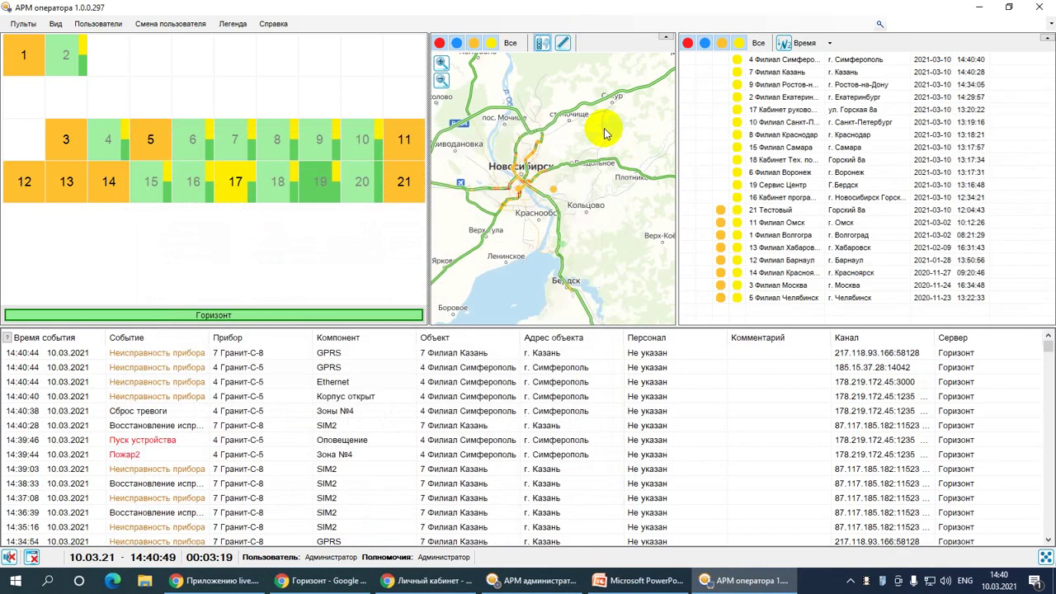
# Quit АРМ оператора, answering Да and entering the login in the Выход authorization
pyautogui.click(1049, 11)
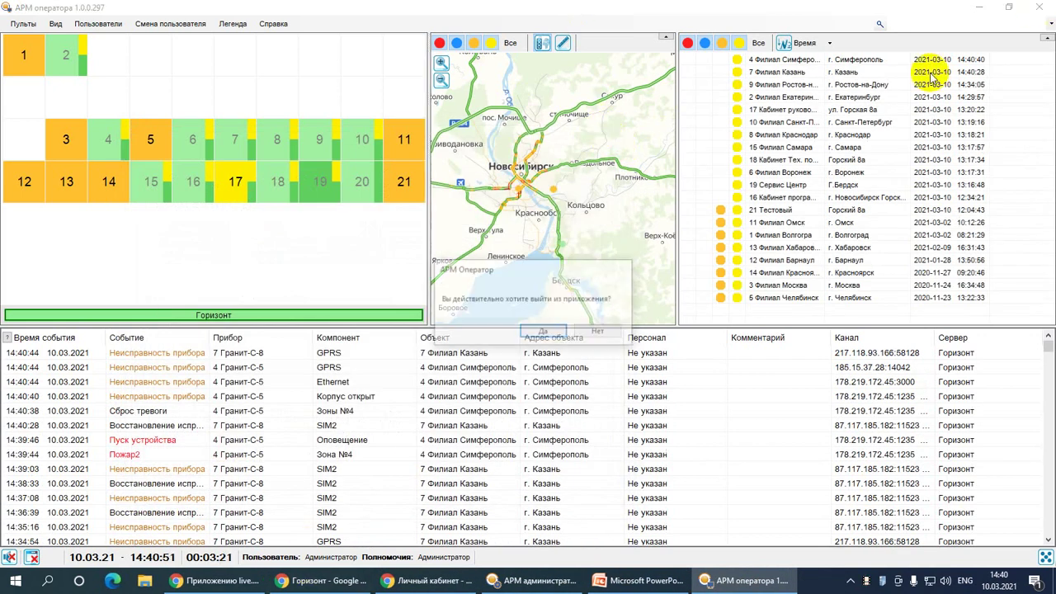
pyautogui.click(540, 332)
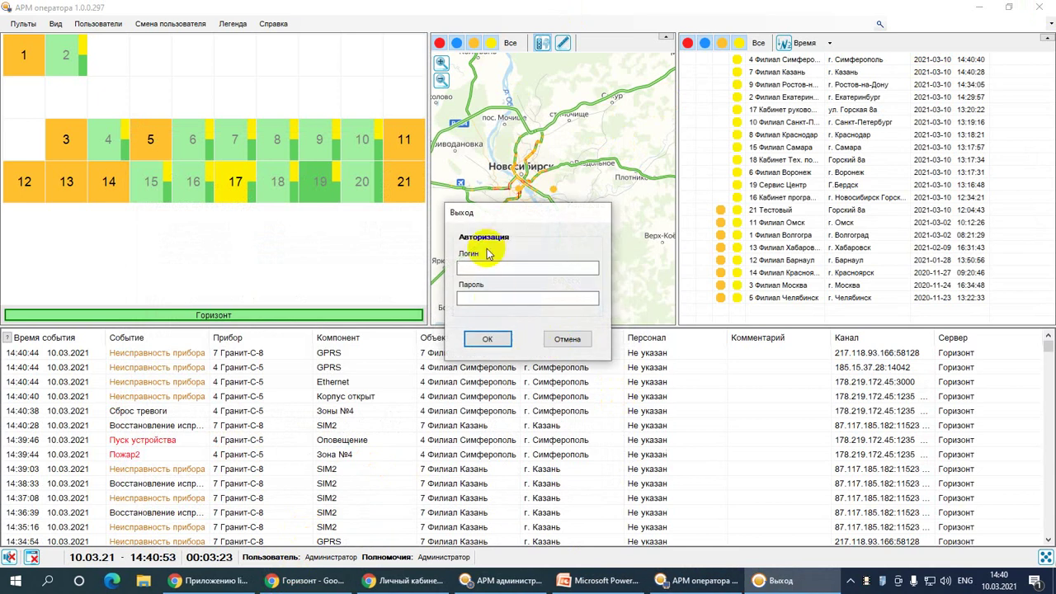
pyautogui.press('Return')
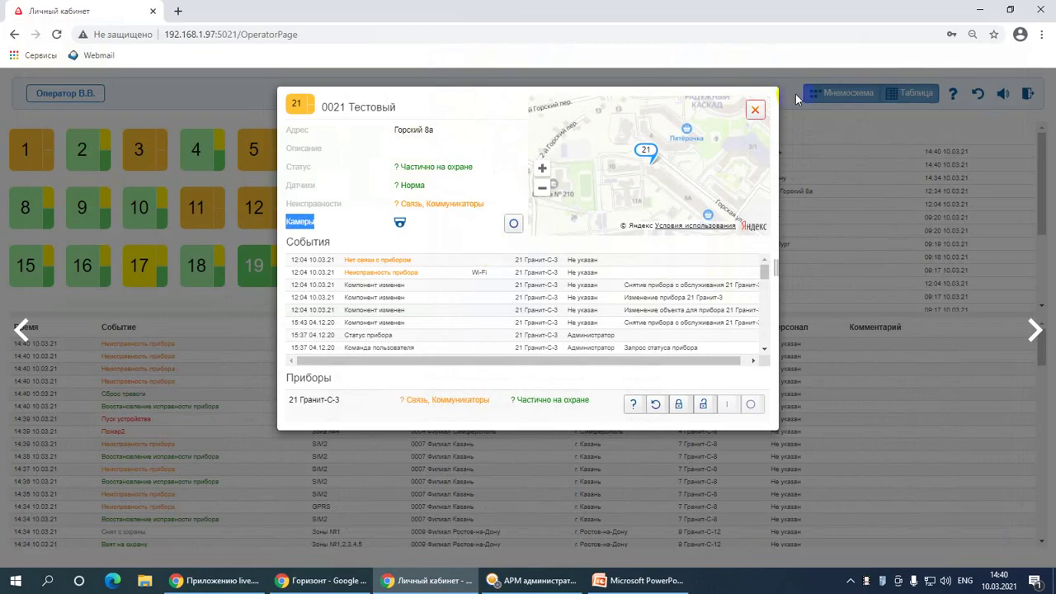
# Close the 0021 Тестовый details, switch off Мнемосхема, and restore the browser window
pyautogui.click(756, 110)
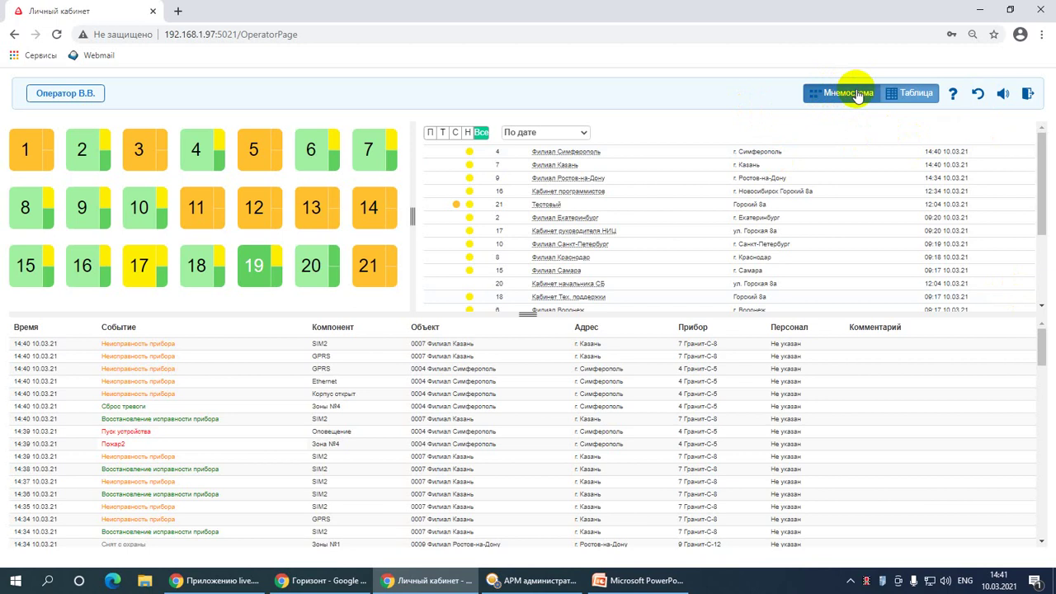
pyautogui.click(858, 95)
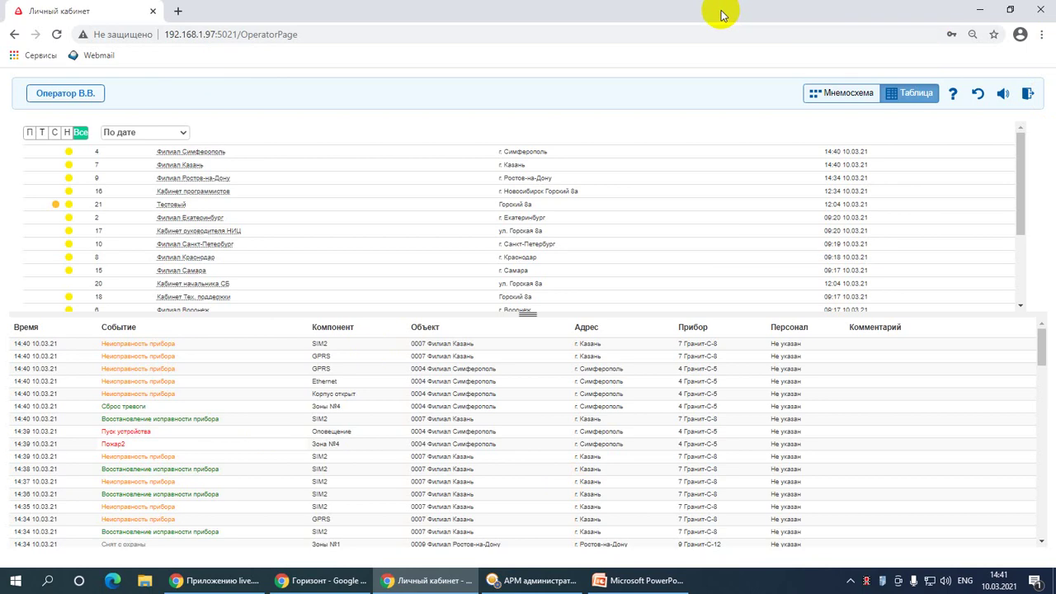
pyautogui.doubleClick(514, 16)
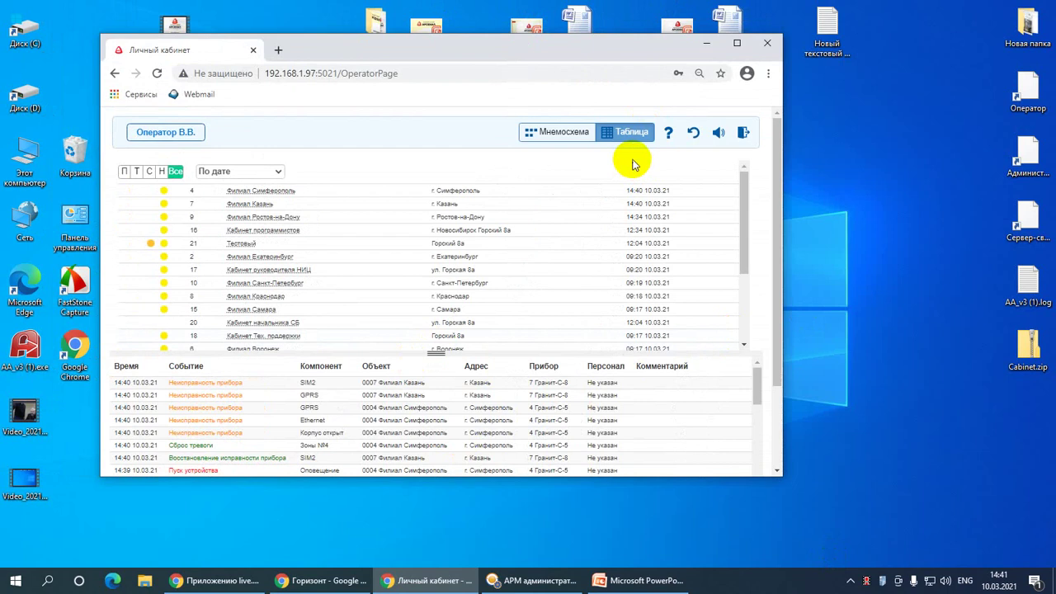
# Resize the Chrome window to a narrow, tall shape for the compact cabinet layout
pyautogui.moveTo(358, 477); pyautogui.dragTo(351, 521)
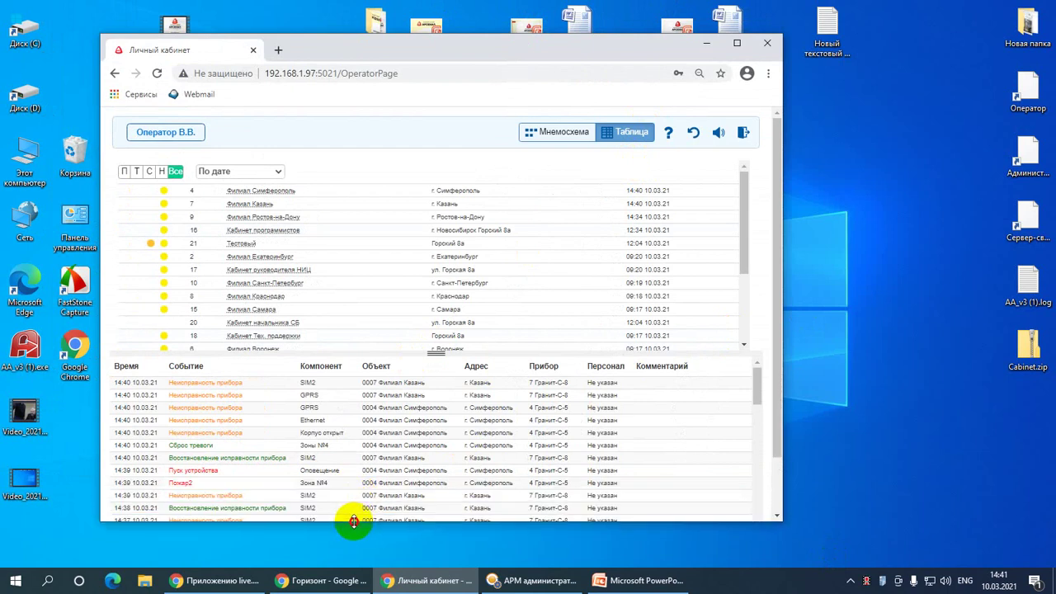
pyautogui.moveTo(97, 198); pyautogui.dragTo(453, 201)
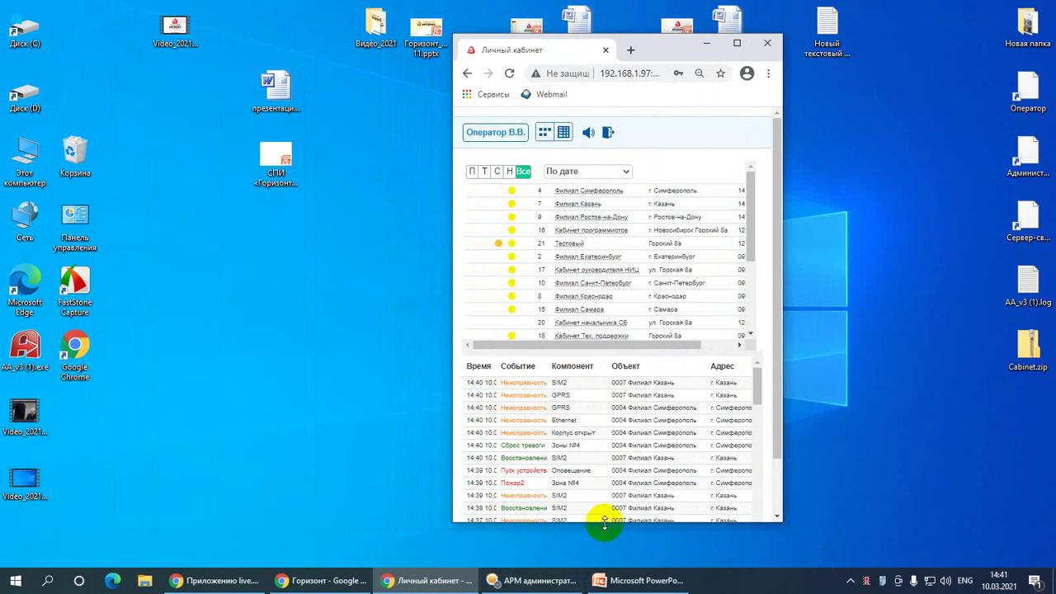
pyautogui.moveTo(603, 522); pyautogui.dragTo(603, 541)
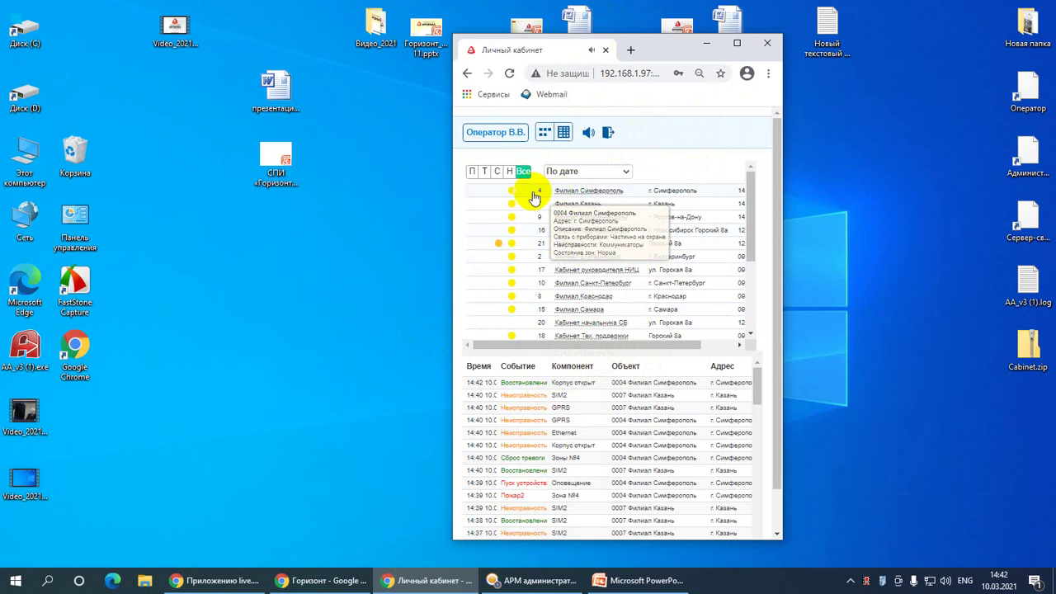
# Filter objects to categories П, Т, С and Н, open the По дате sort list, then open object 0017
pyautogui.click(472, 175)
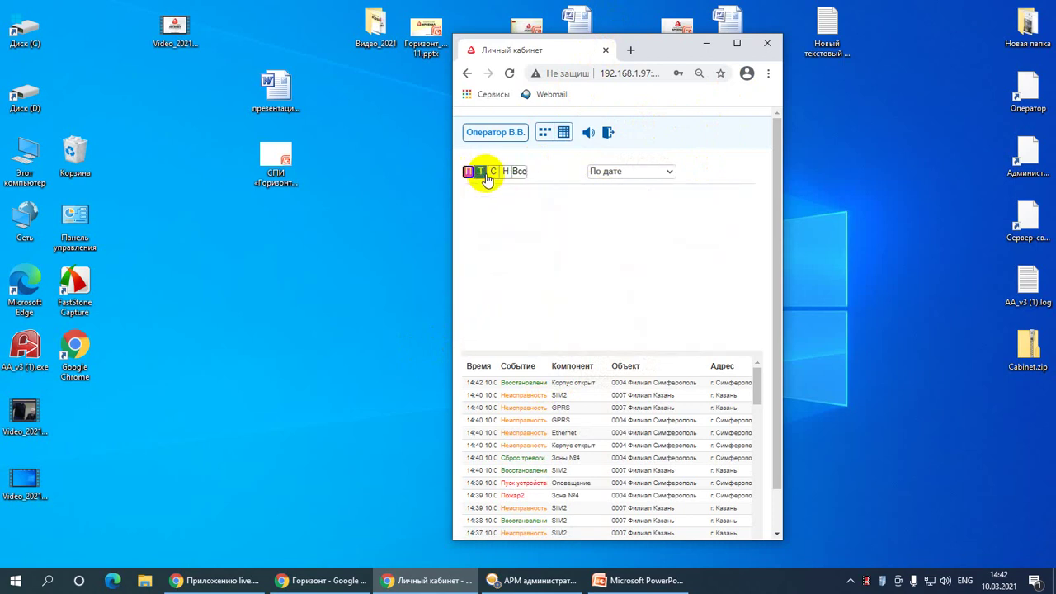
pyautogui.click(481, 176)
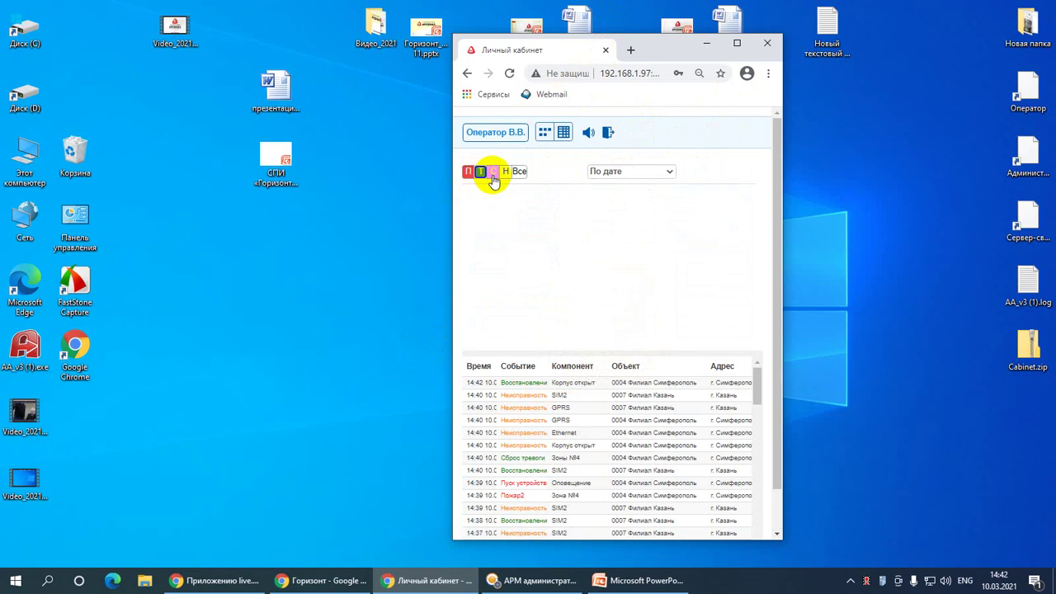
pyautogui.click(493, 181)
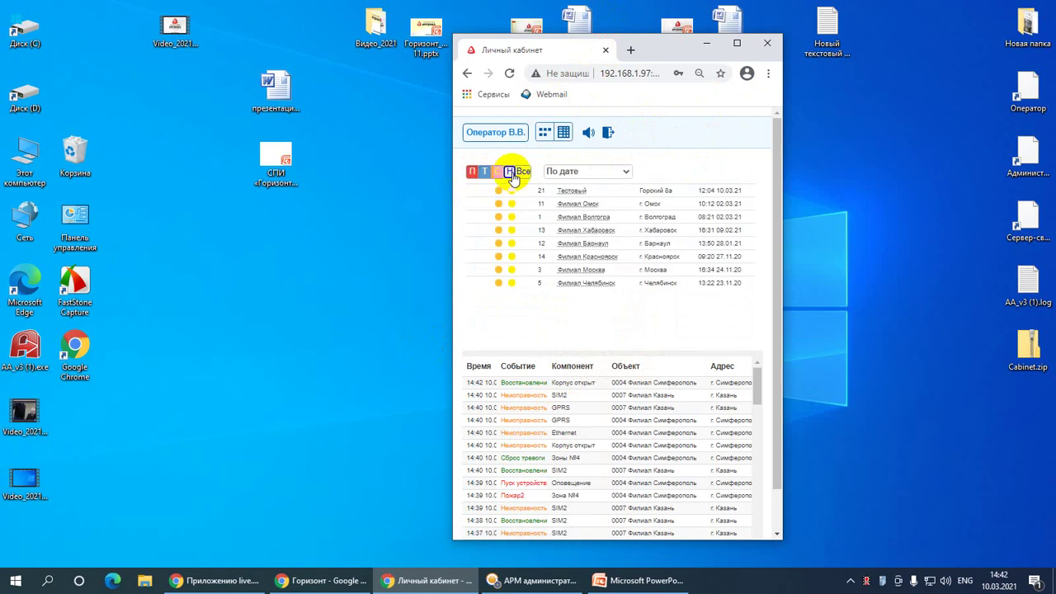
pyautogui.click(512, 175)
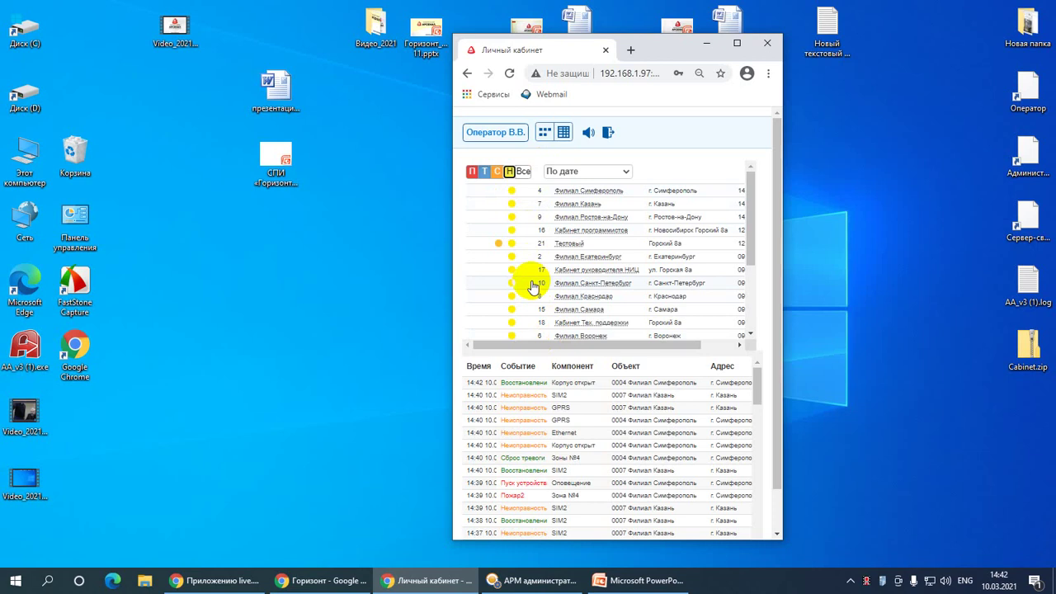
pyautogui.click(627, 173)
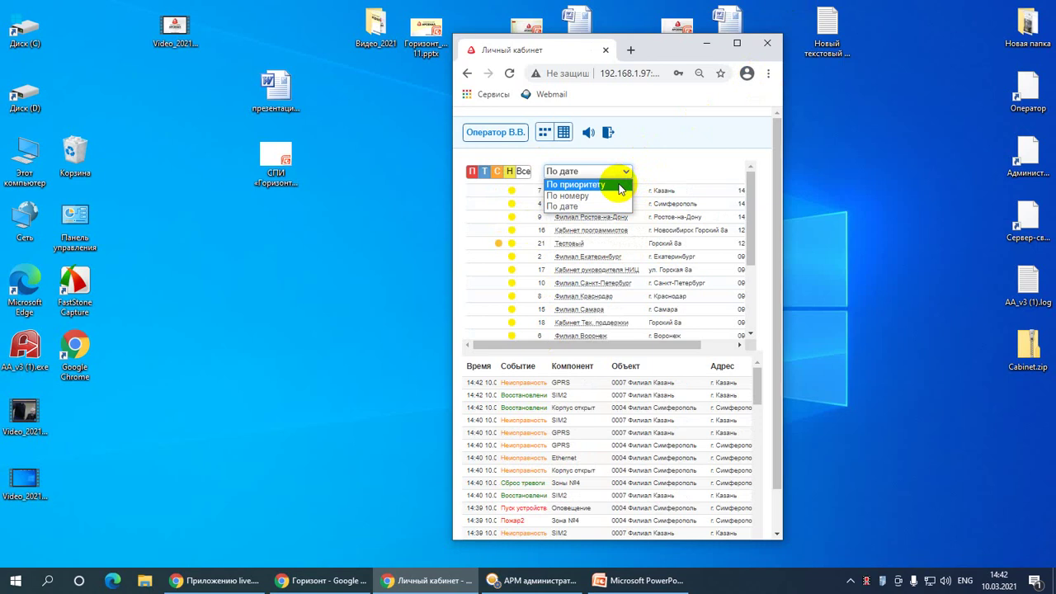
pyautogui.click(675, 271)
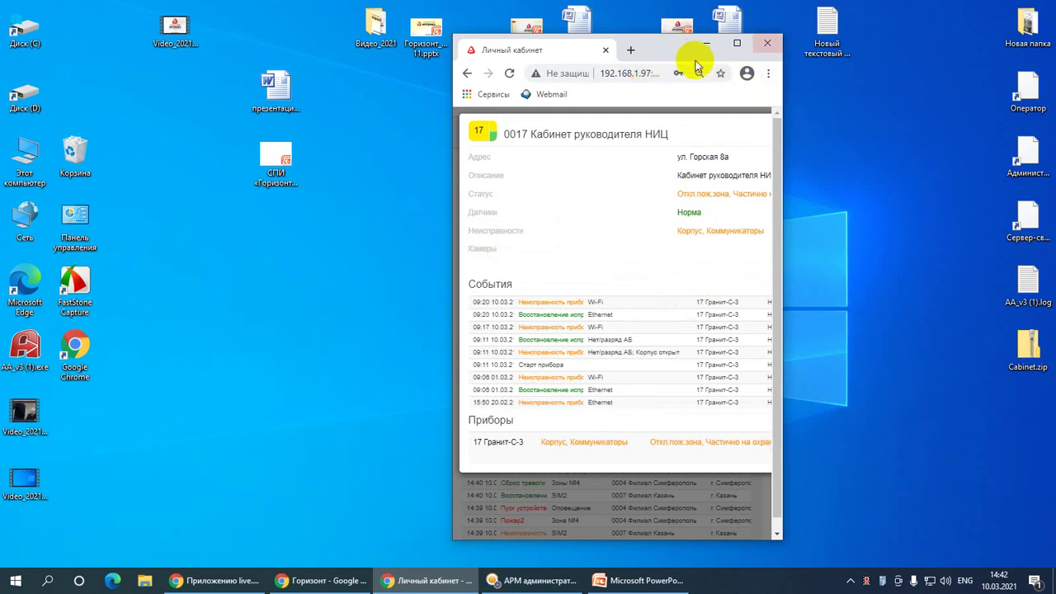
# Maximize Chrome, close the object 17 details, and log out to the Авторизация page
pyautogui.doubleClick(661, 47)
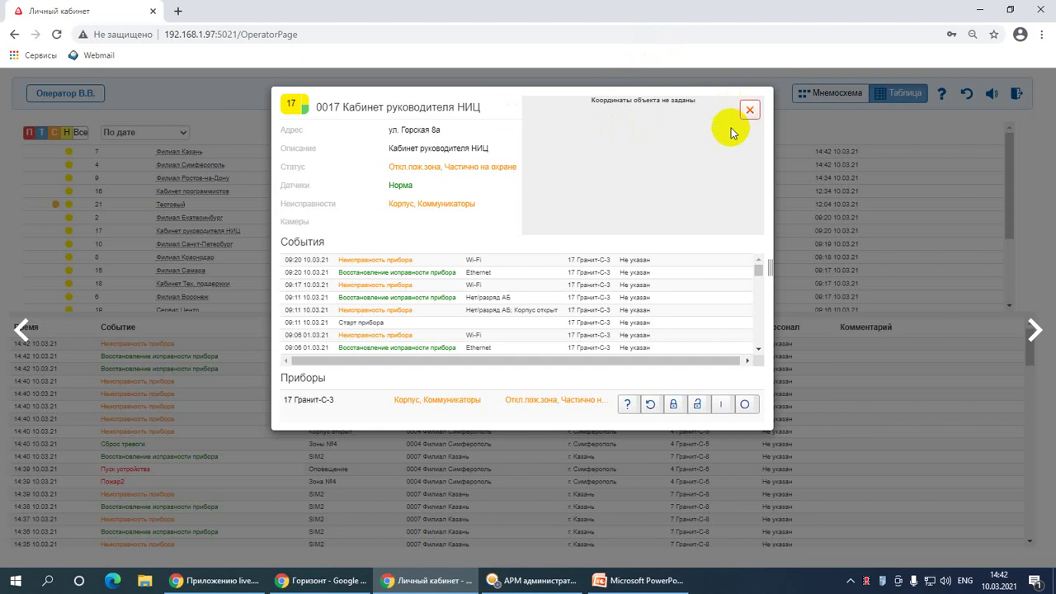
pyautogui.click(751, 110)
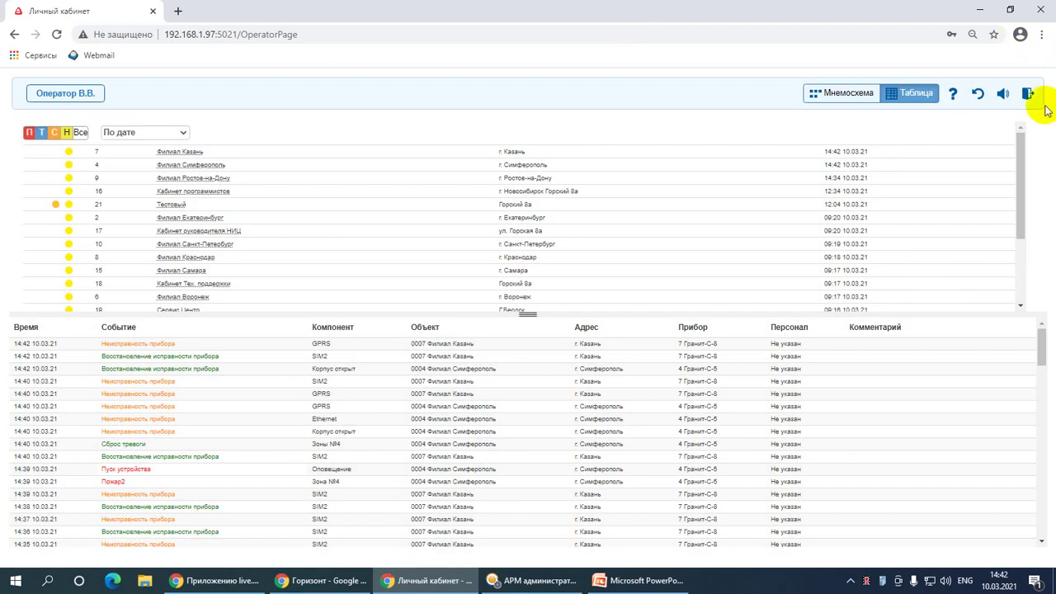
pyautogui.click(1028, 93)
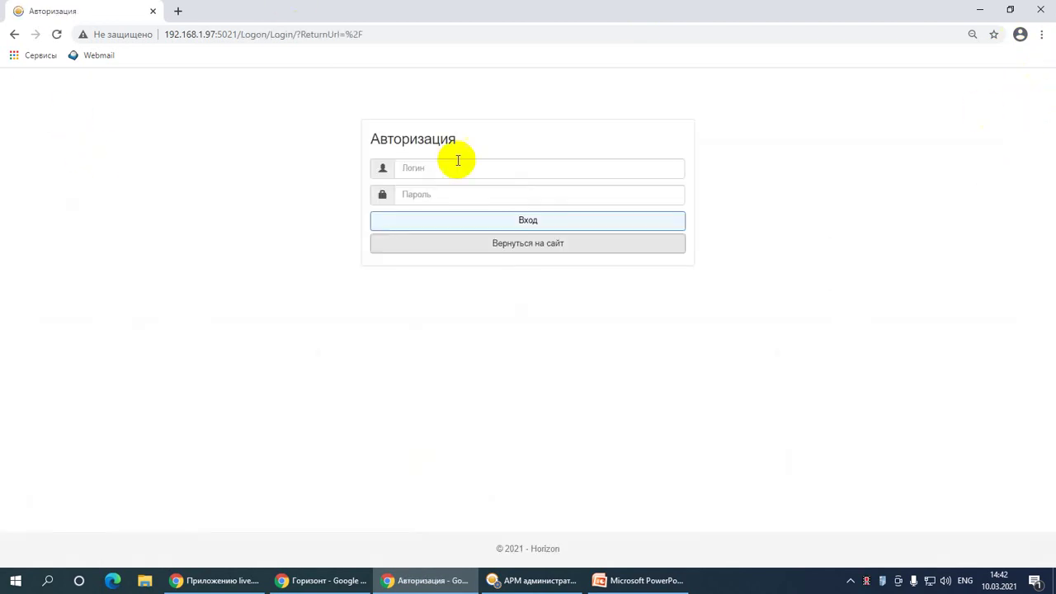
# Sign in as administrator using the saved login and the account password
pyautogui.click(400, 34)
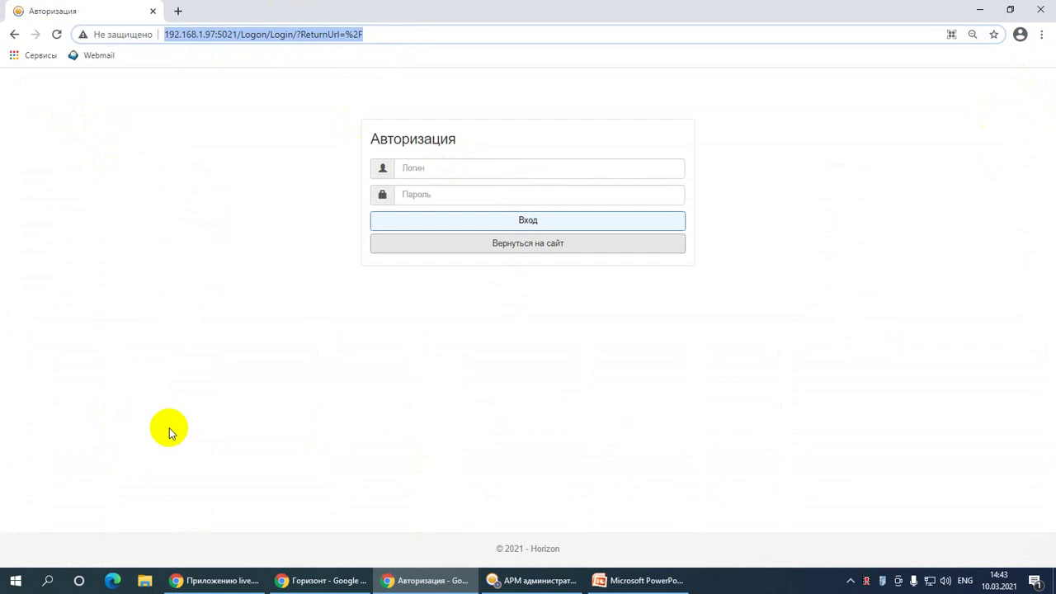
pyautogui.click(453, 167)
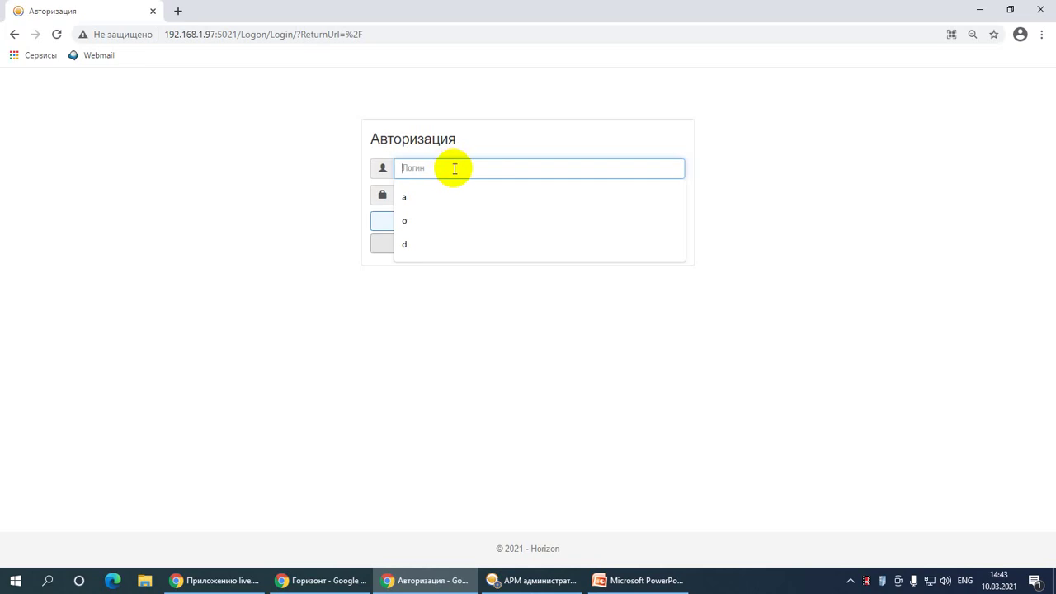
pyautogui.click(427, 197)
pyautogui.click(429, 196)
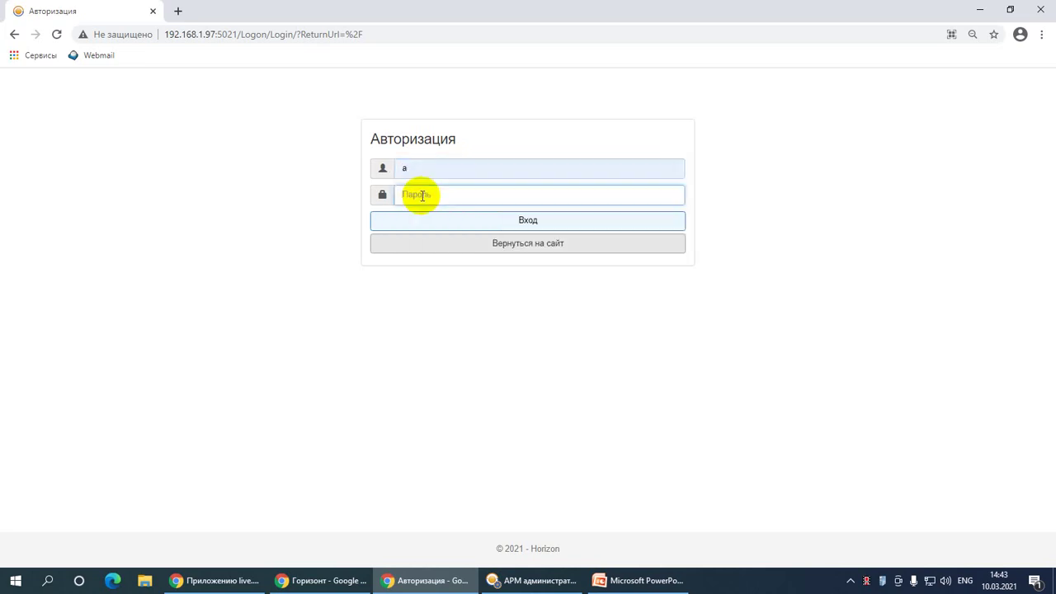
pyautogui.write('a')
pyautogui.press('Return')
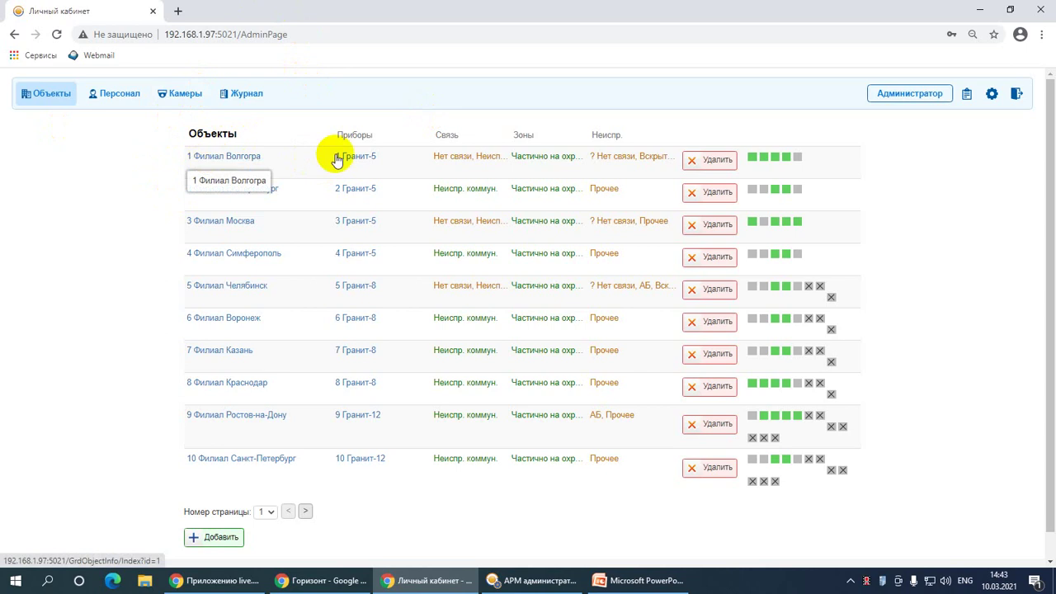
# Open the 1 Гранит-5 device page from the Приборы column of the Объекты table
pyautogui.click(363, 156)
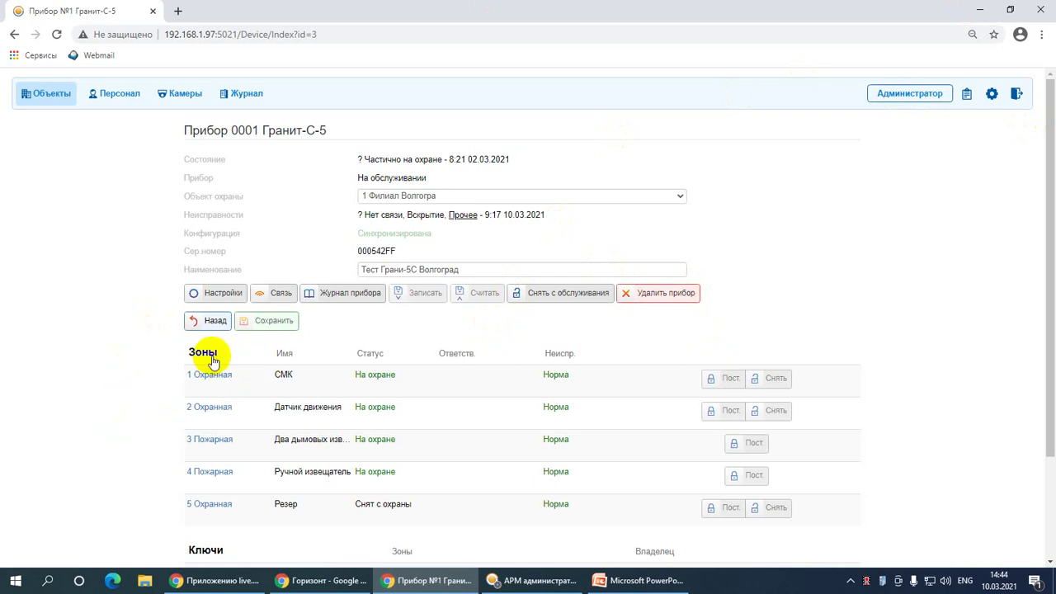
pyautogui.click(272, 295)
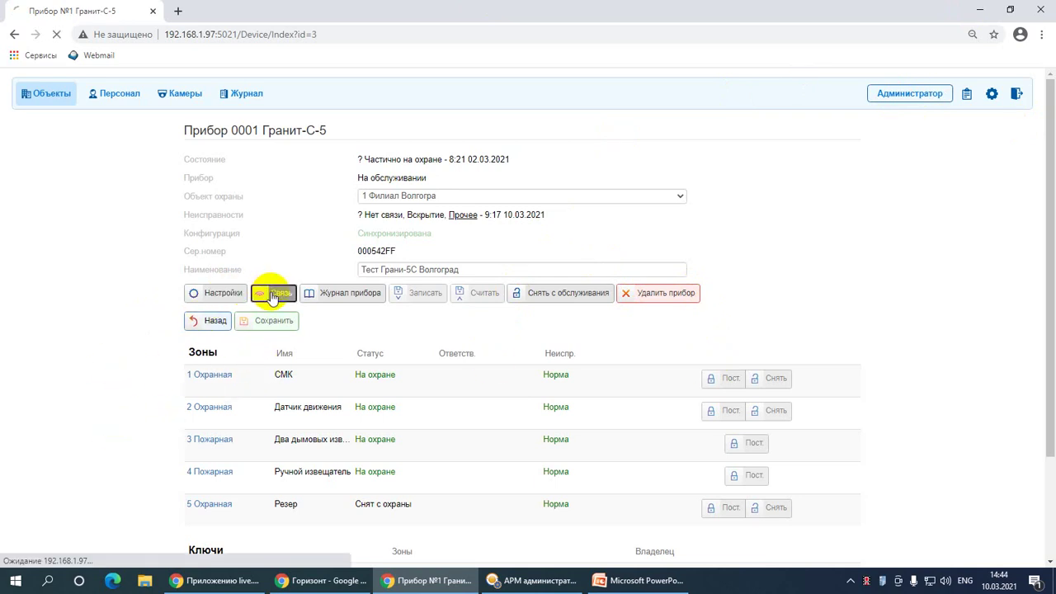
pyautogui.click(15, 34)
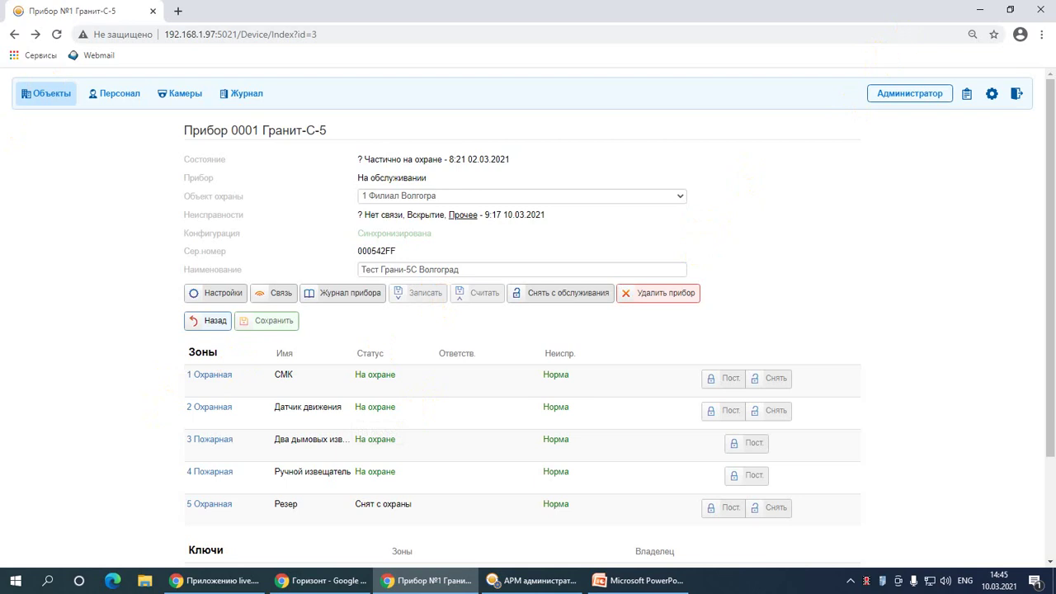
pyautogui.hotkey('alt', 'Tab')
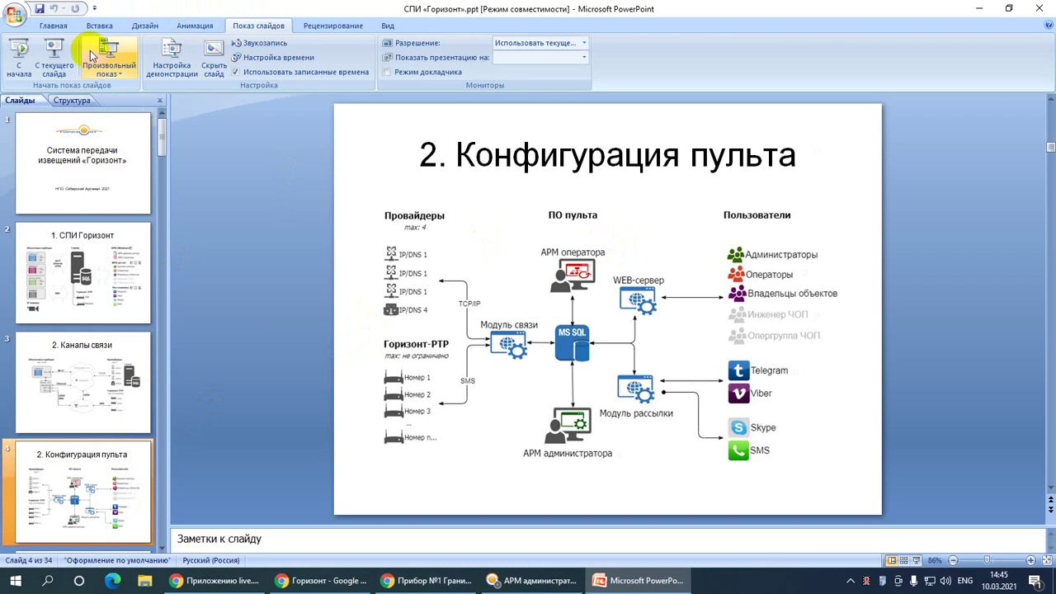
# Run the slide show from Конфигурация пульта, advancing past АРМ инженера (Android) to Горизонт Wi-Fi Android
pyautogui.click(51, 69)
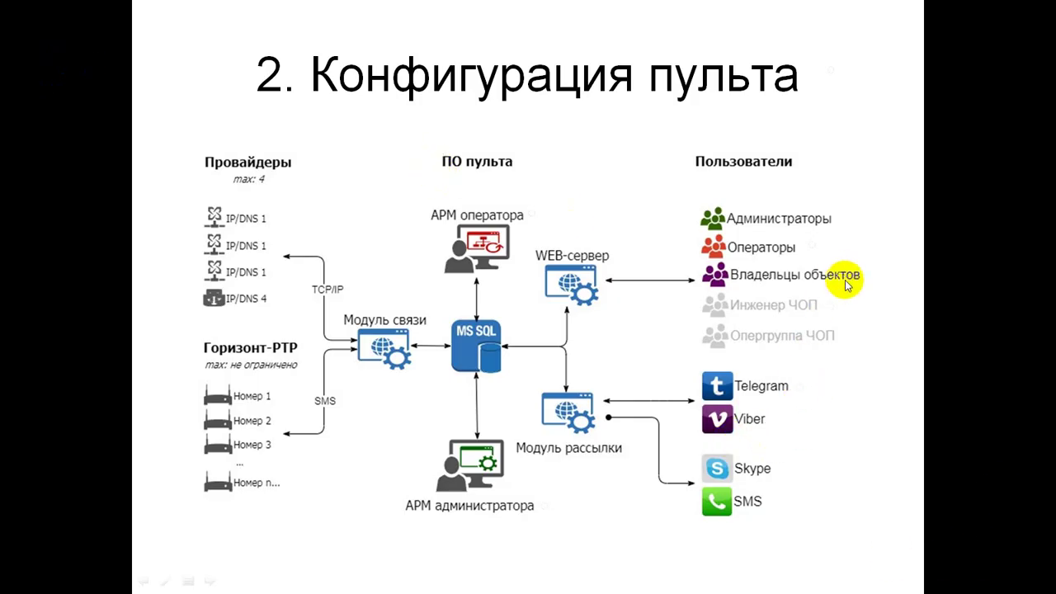
pyautogui.click(829, 314)
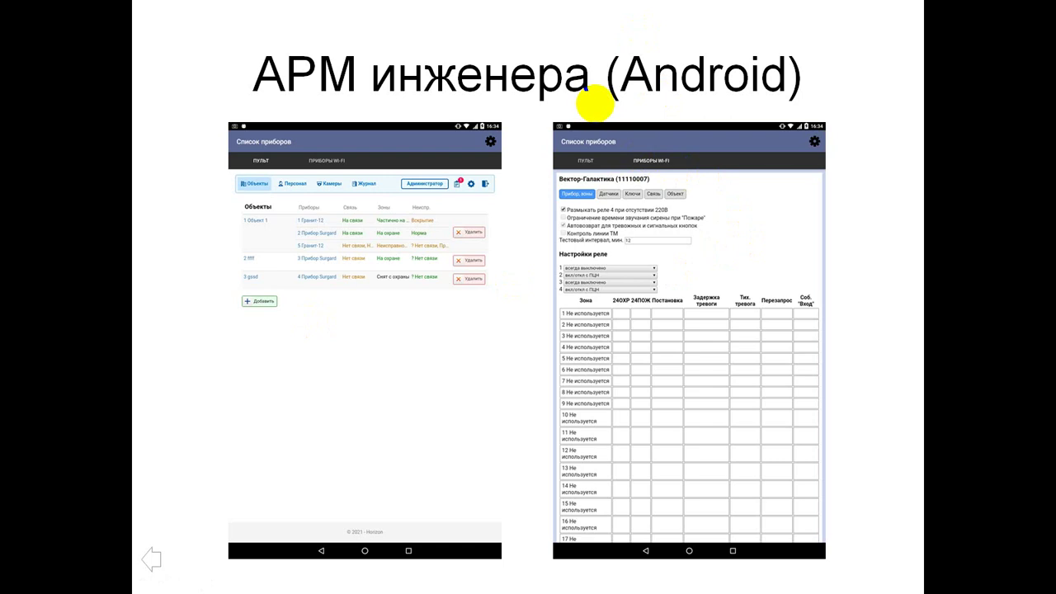
pyautogui.press('Right')
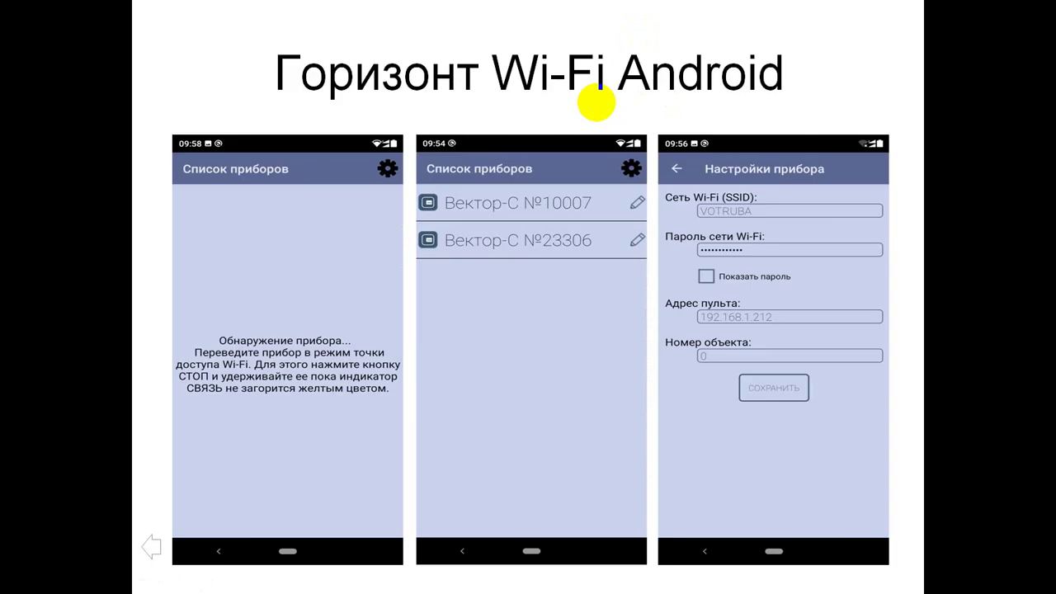
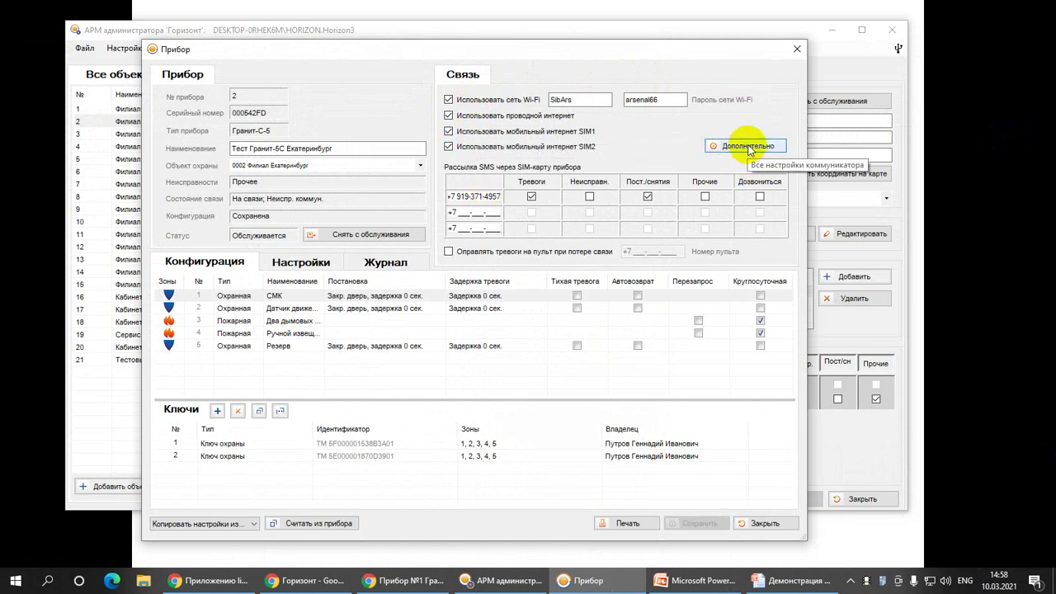
# Check the Wi-Fi console channel choices in the communicator settings, then discard and close the device window
pyautogui.click(750, 149)
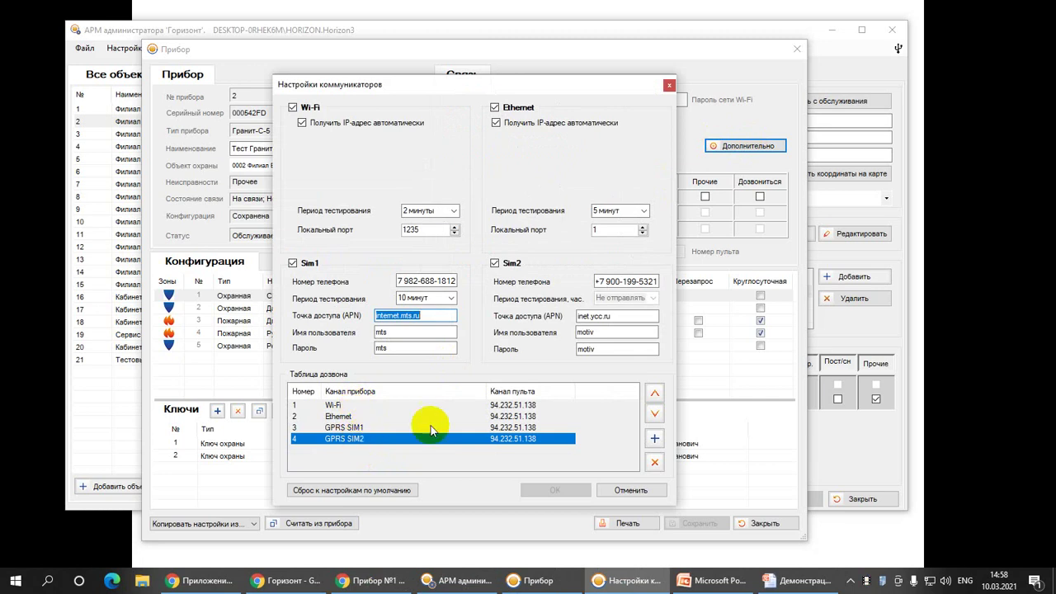
pyautogui.click(532, 406)
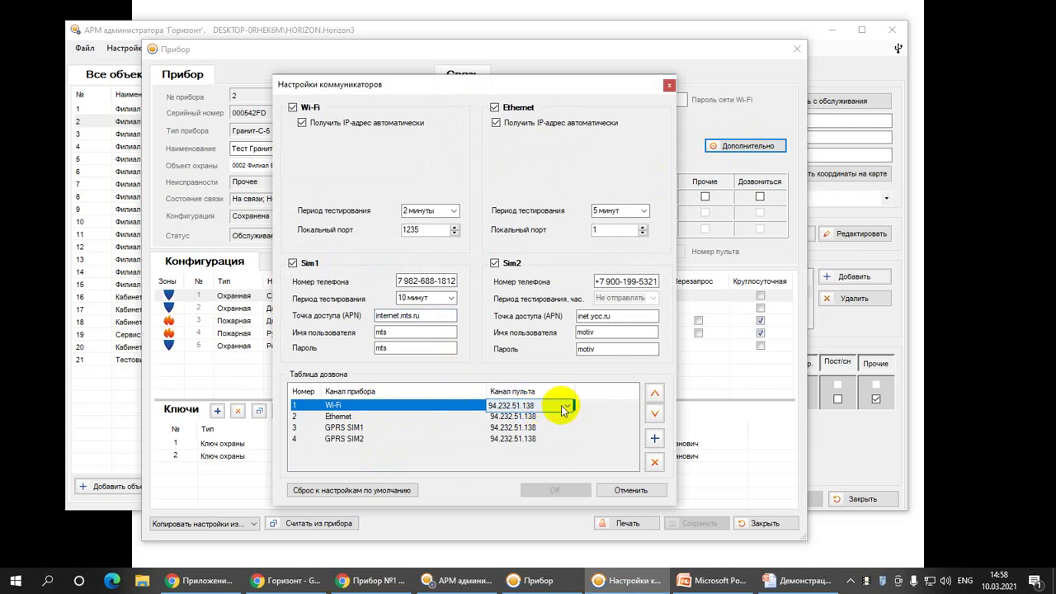
pyautogui.click(567, 406)
pyautogui.click(564, 410)
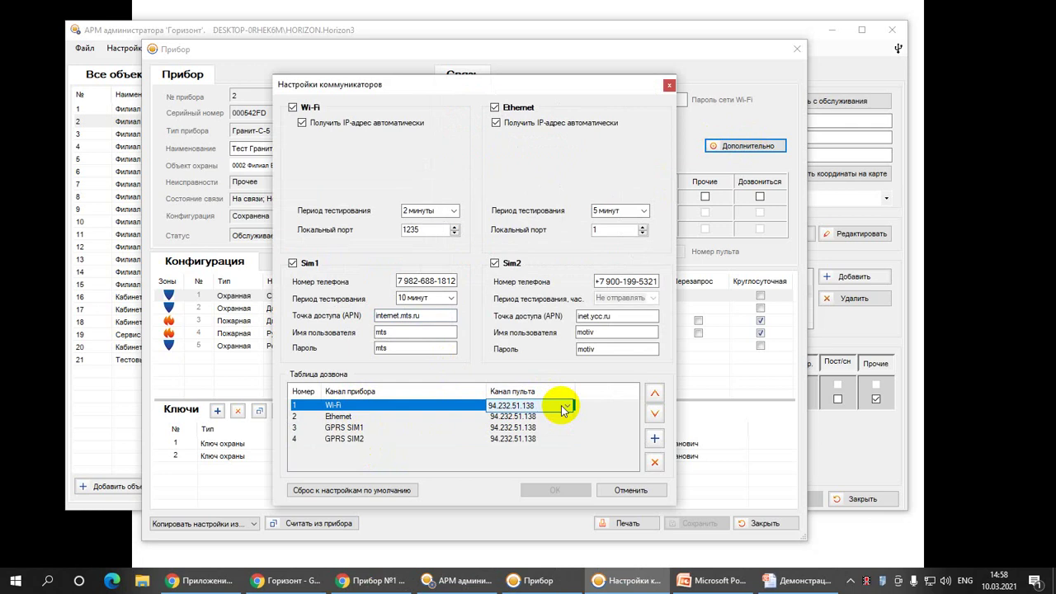
pyautogui.click(629, 490)
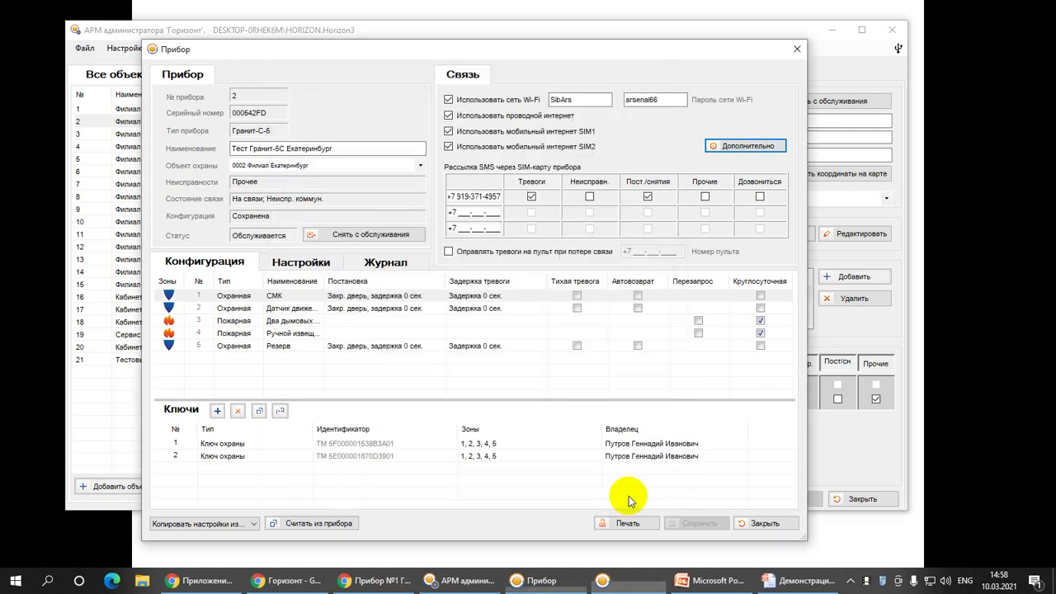
pyautogui.click(797, 48)
pyautogui.click(128, 48)
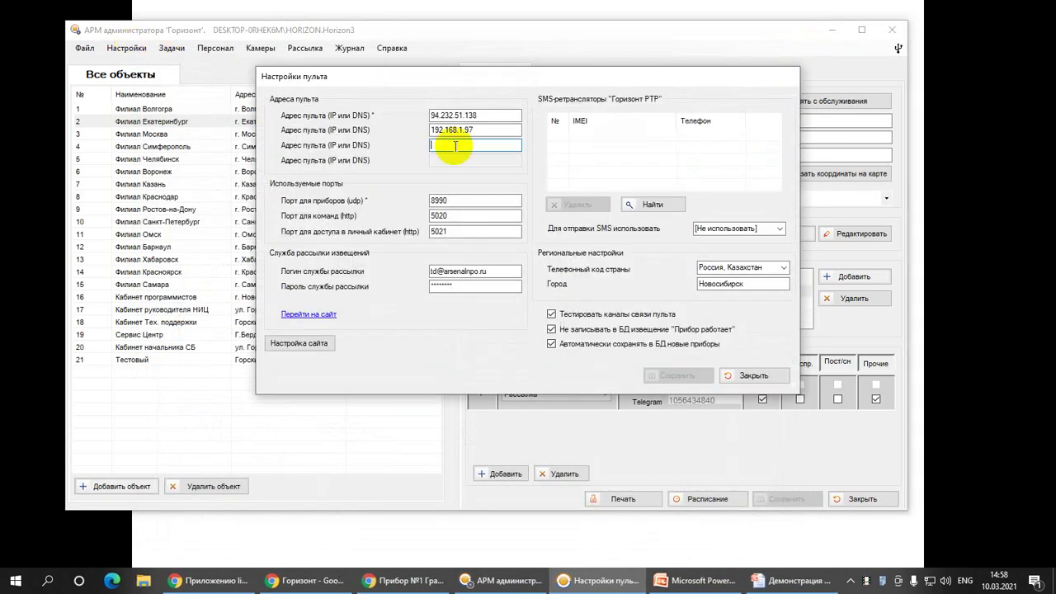
pyautogui.click(476, 145)
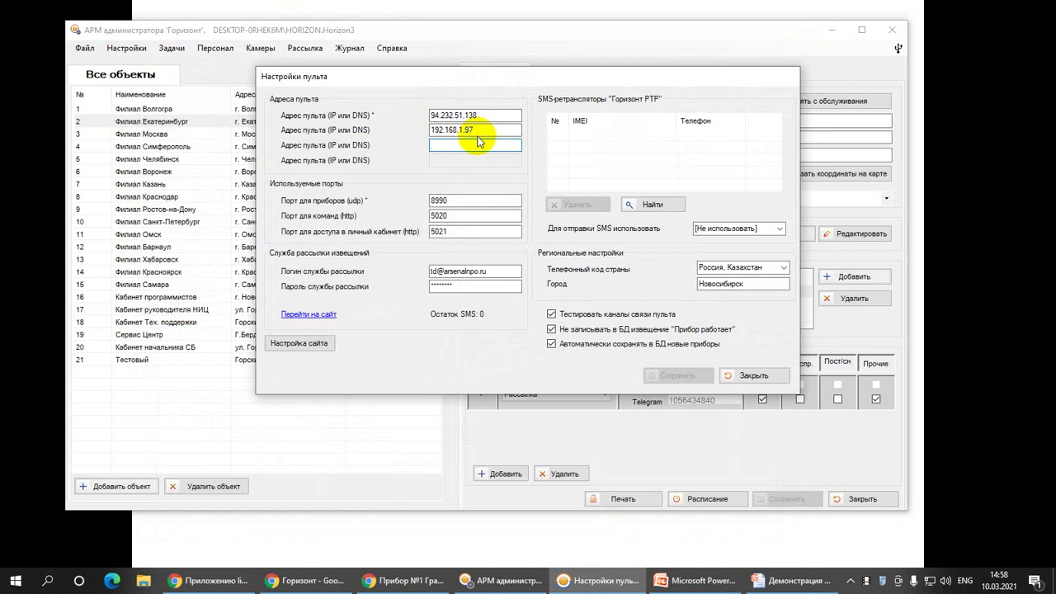
pyautogui.moveTo(486, 142)
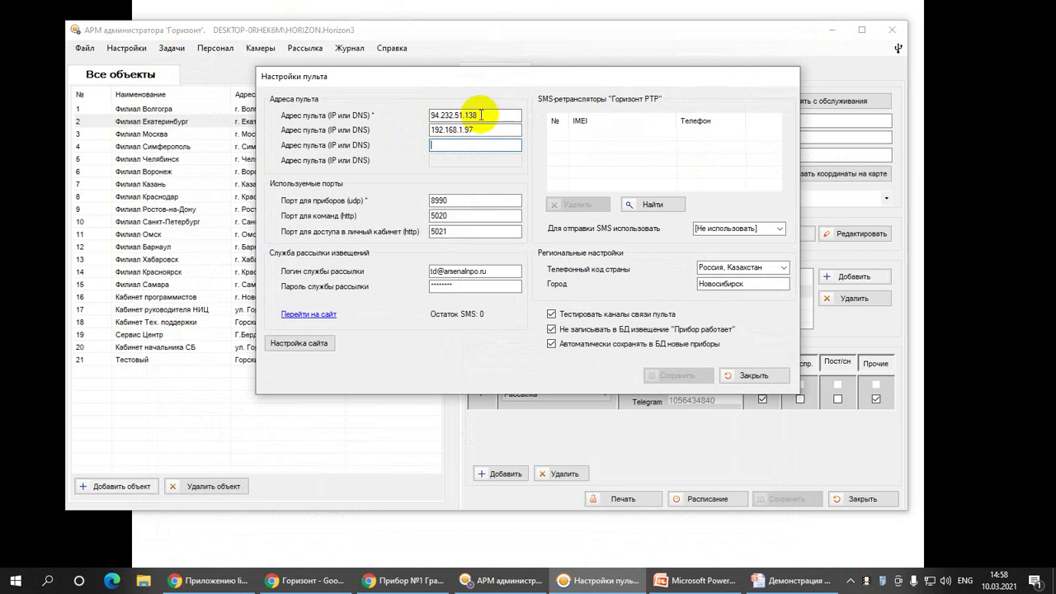
pyautogui.click(489, 116)
pyautogui.moveTo(489, 116); pyautogui.dragTo(410, 113)
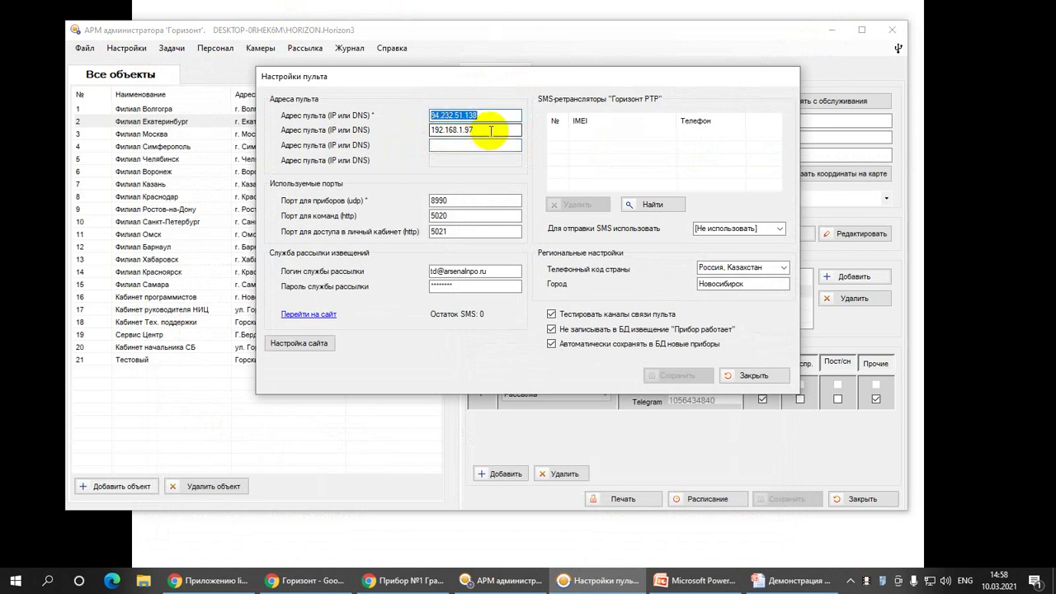
pyautogui.moveTo(471, 130); pyautogui.dragTo(431, 134)
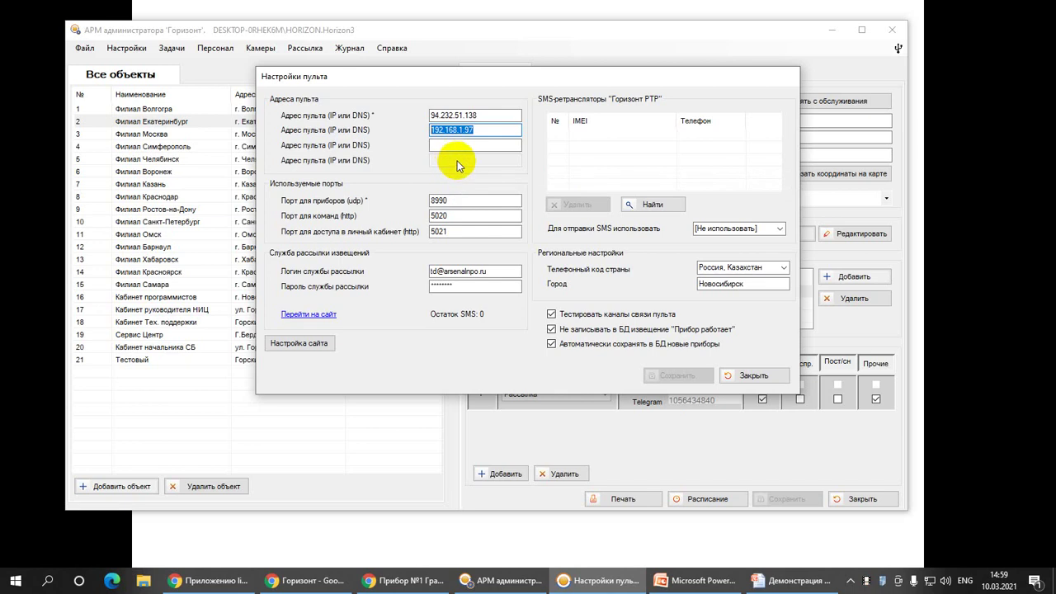
pyautogui.click(453, 146)
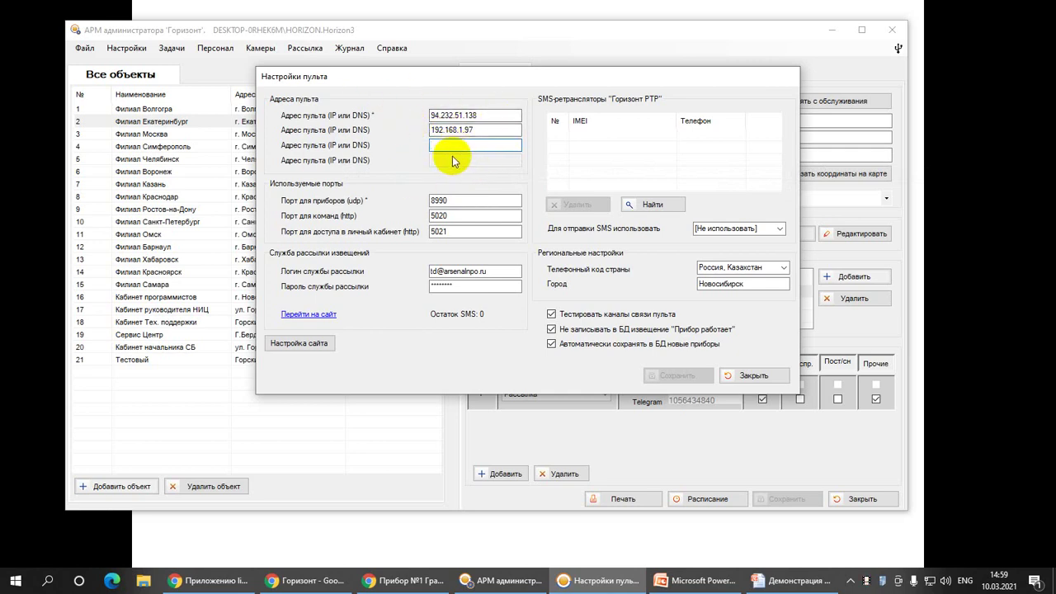
pyautogui.click(752, 376)
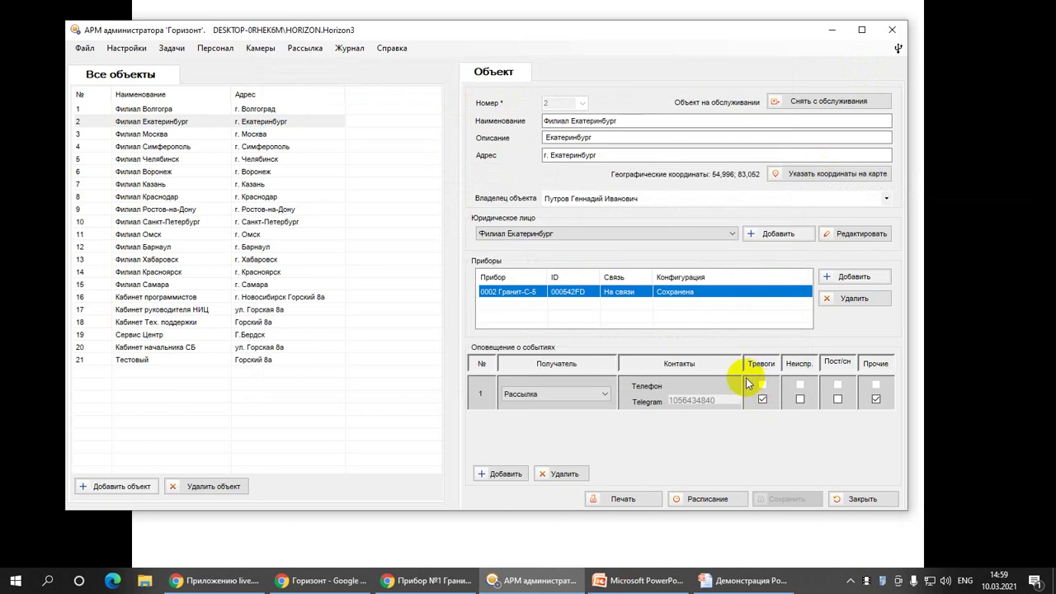
# Route the Гранит-С-5's Wi-Fi dial-table channel to console 192.168.1.97 and apply it
pyautogui.doubleClick(530, 297)
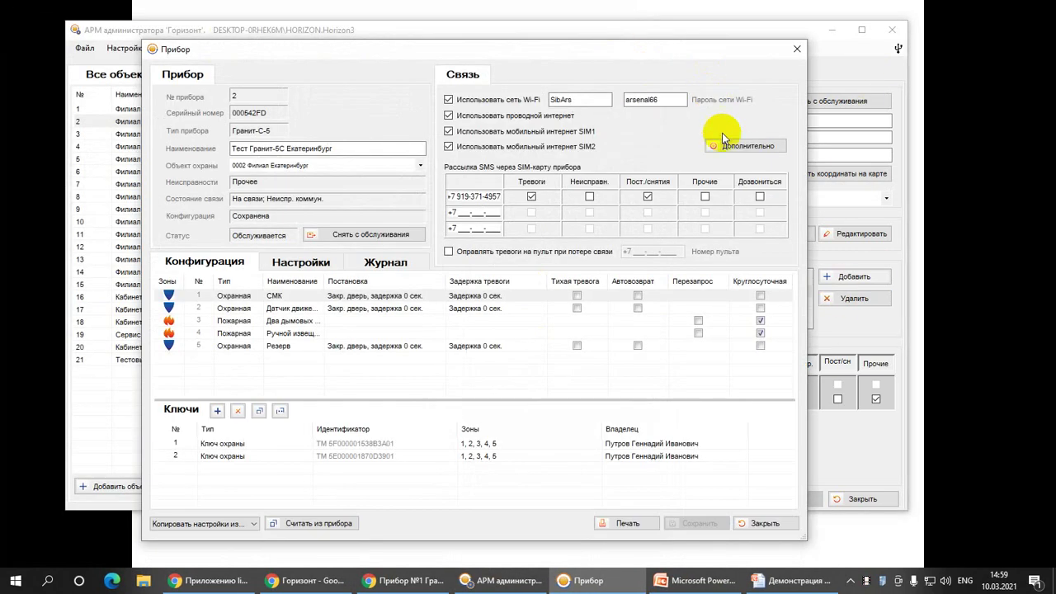
pyautogui.click(740, 147)
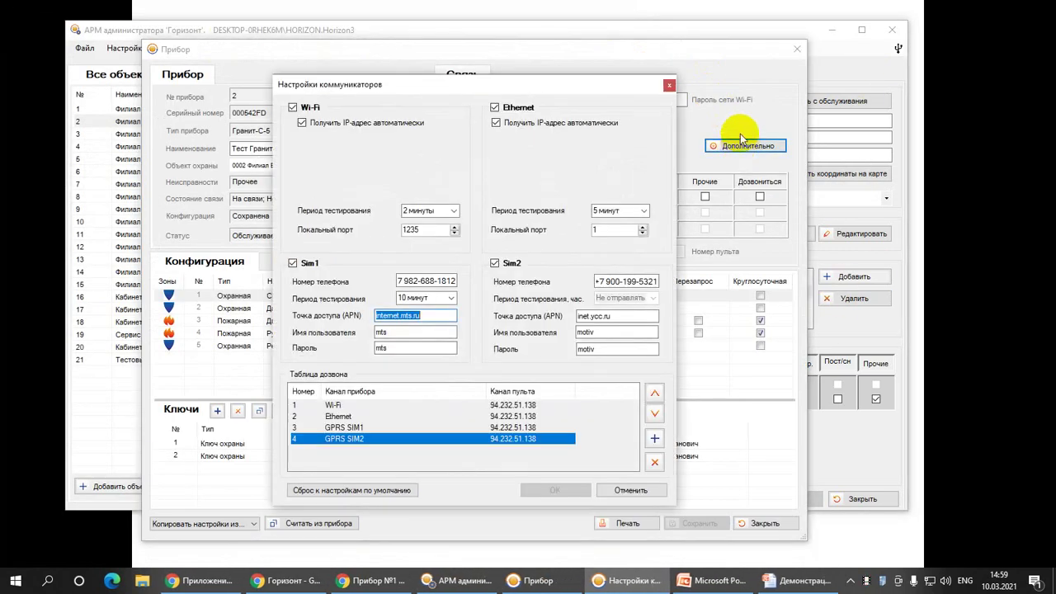
pyautogui.click(546, 406)
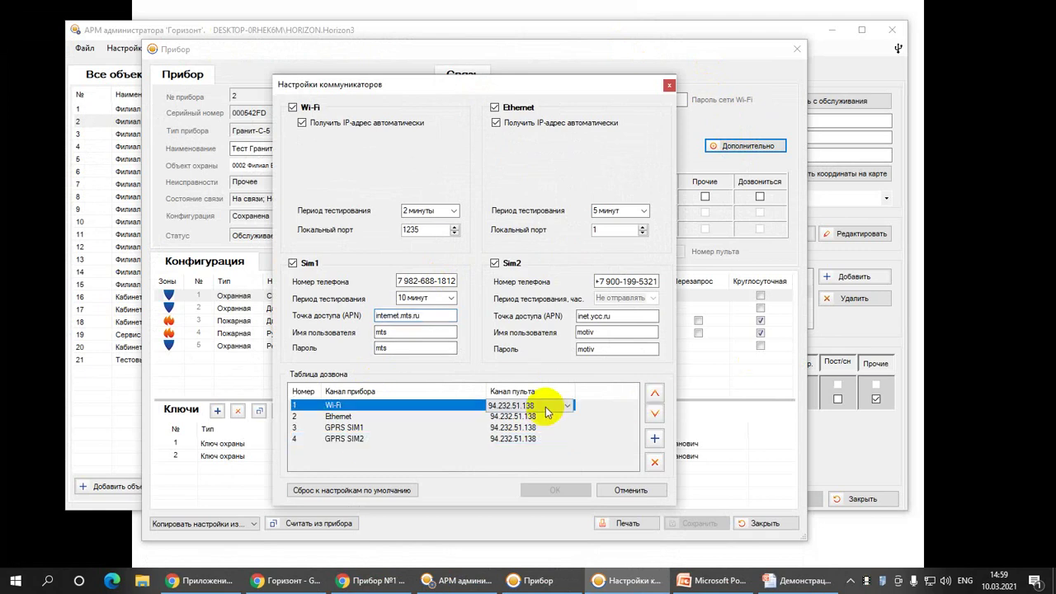
pyautogui.click(545, 406)
pyautogui.click(546, 407)
pyautogui.click(543, 420)
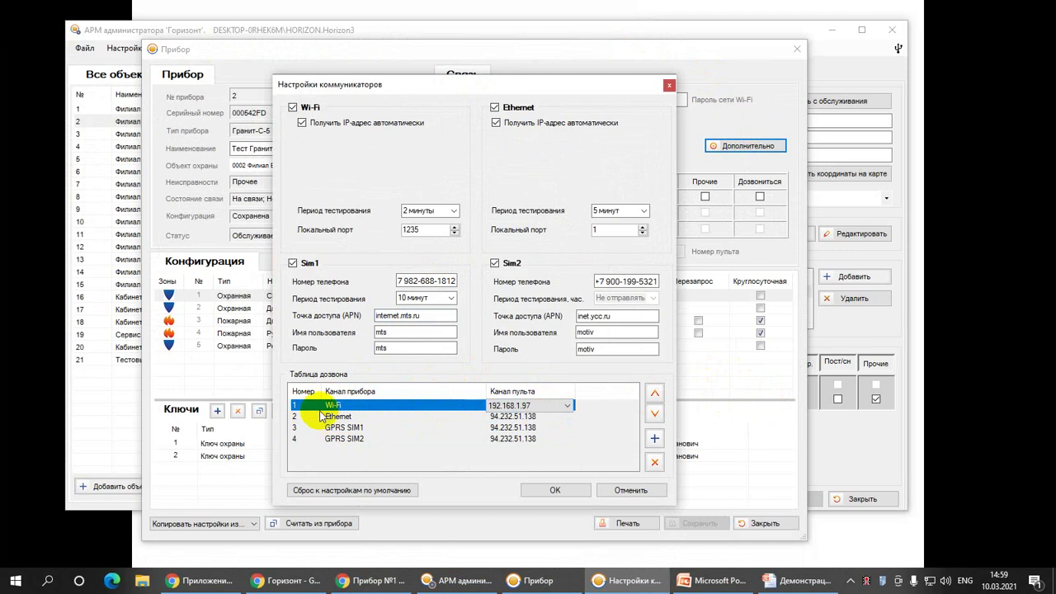
pyautogui.click(670, 85)
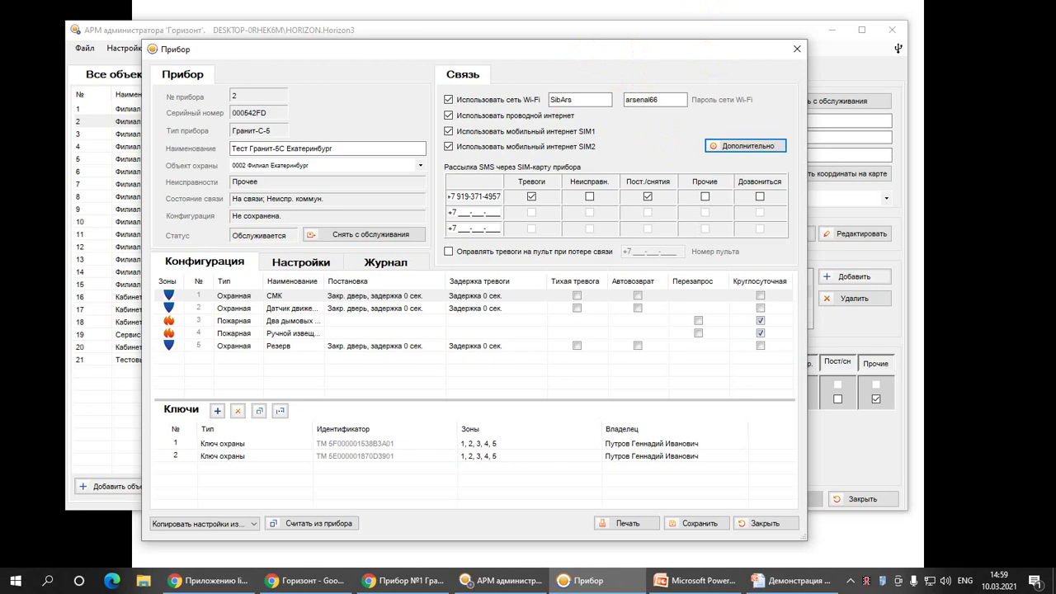
# Close the device window, save the changes, and postpone writing them to the communicator
pyautogui.hotkey('alt', 'Tab')
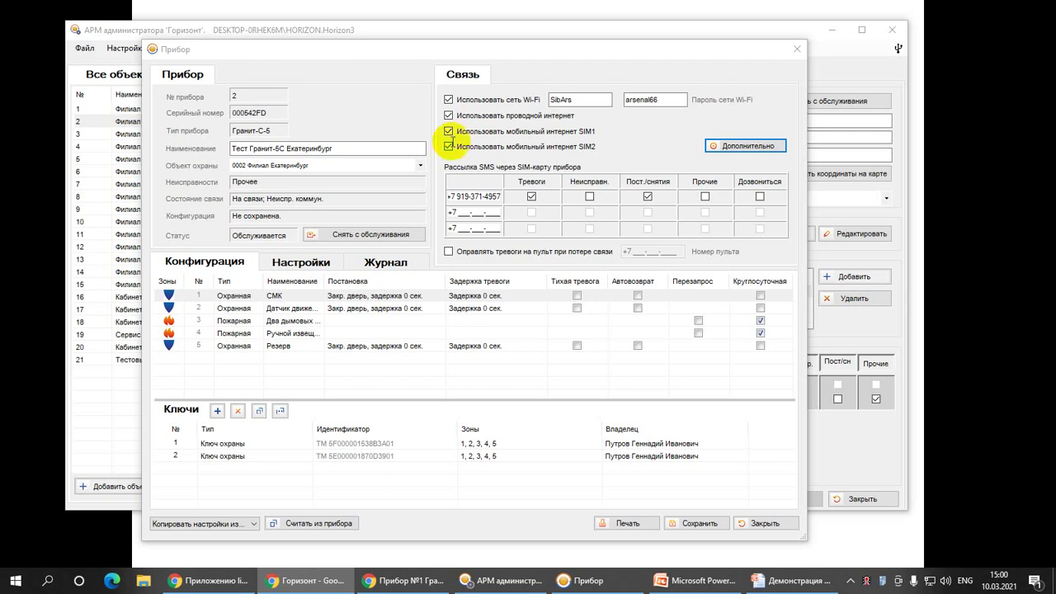
pyautogui.click(797, 50)
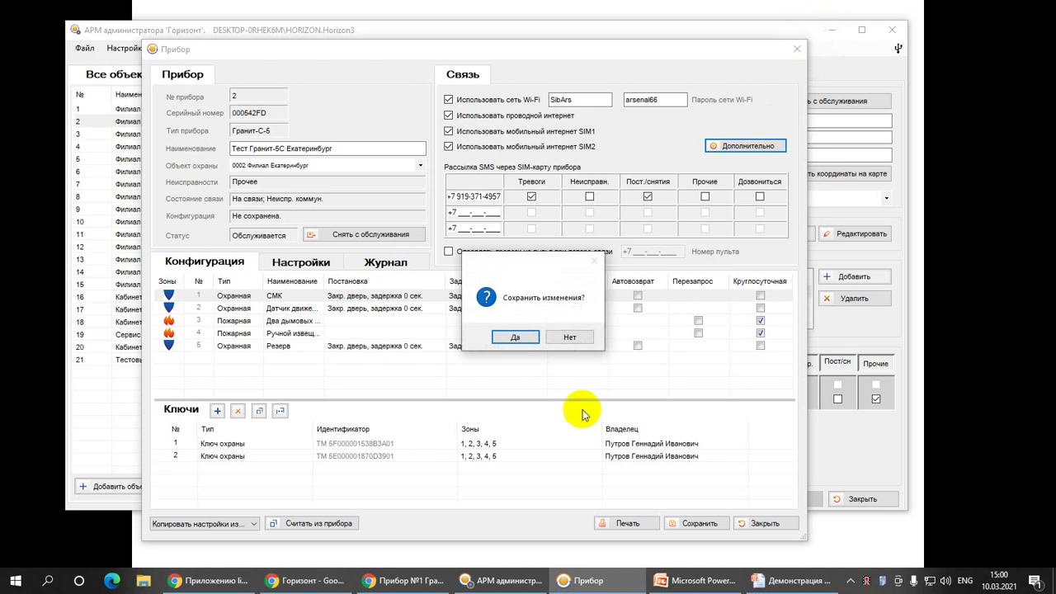
pyautogui.click(516, 339)
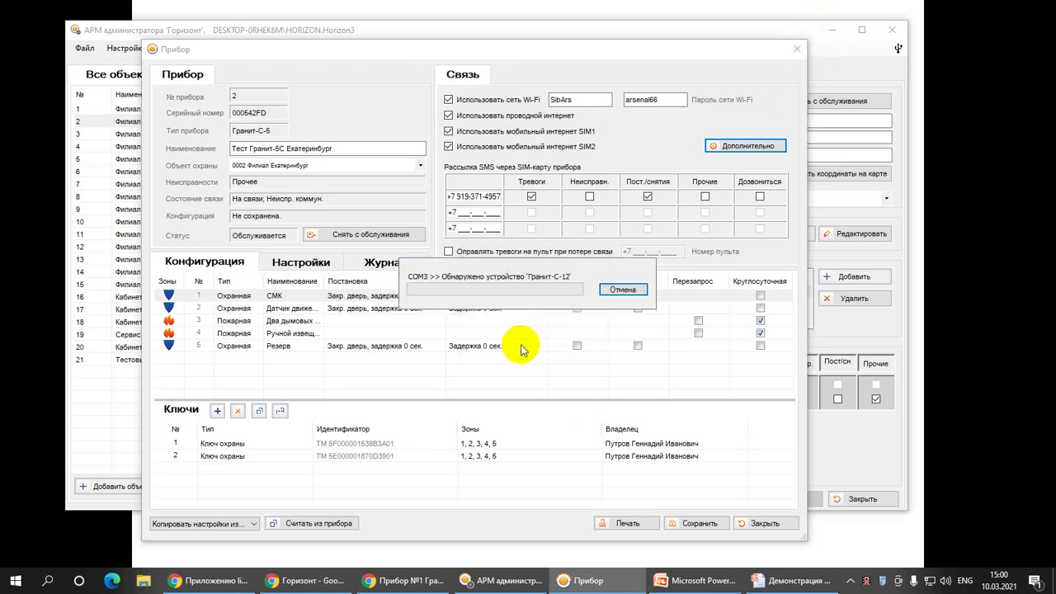
pyautogui.click(627, 290)
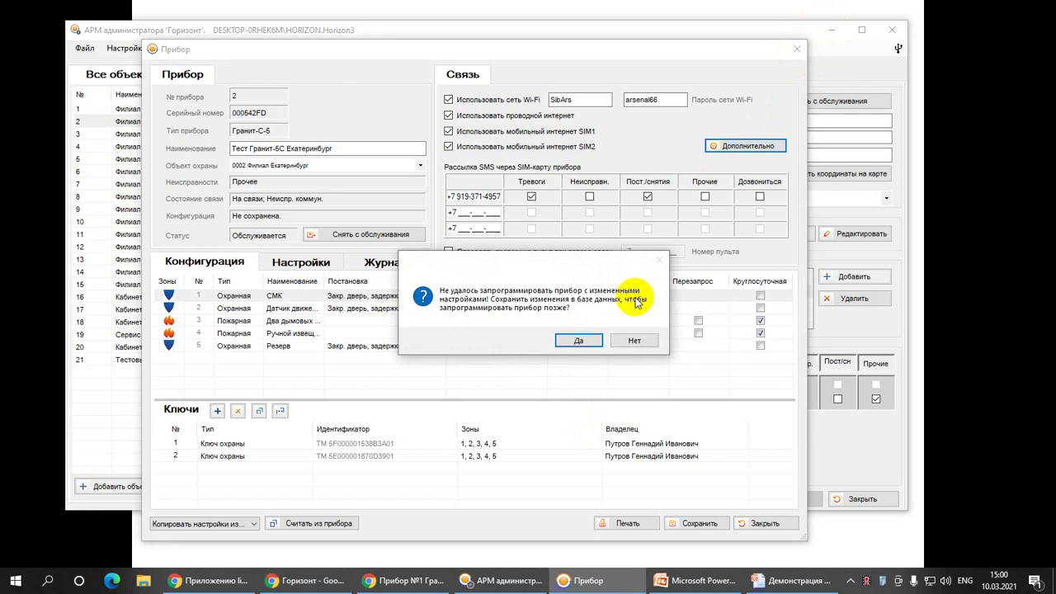
pyautogui.click(625, 342)
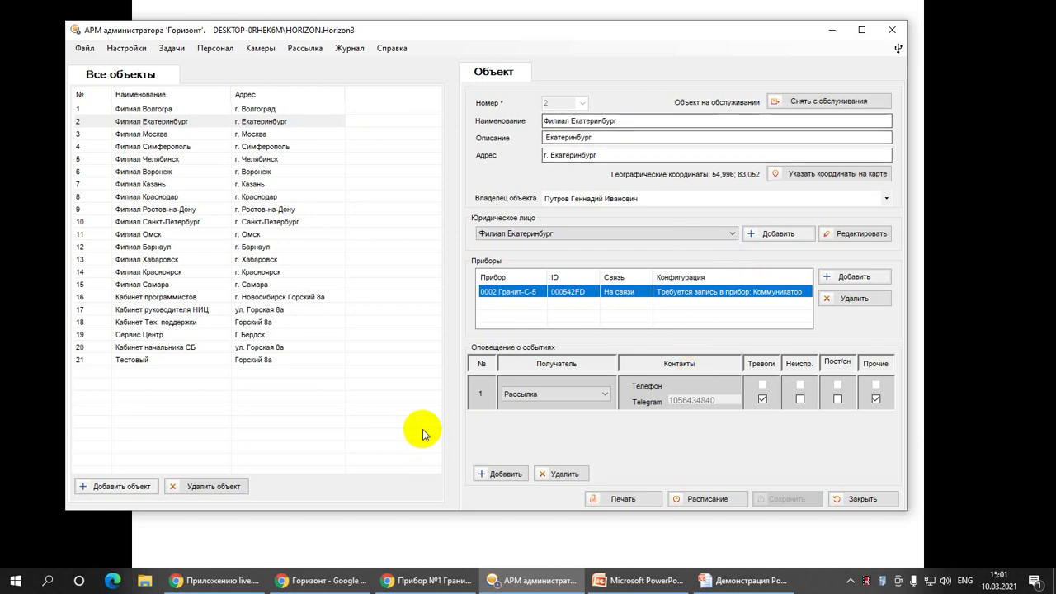
# Start a new messenger command for the Администратор in the staff list
pyautogui.click(215, 47)
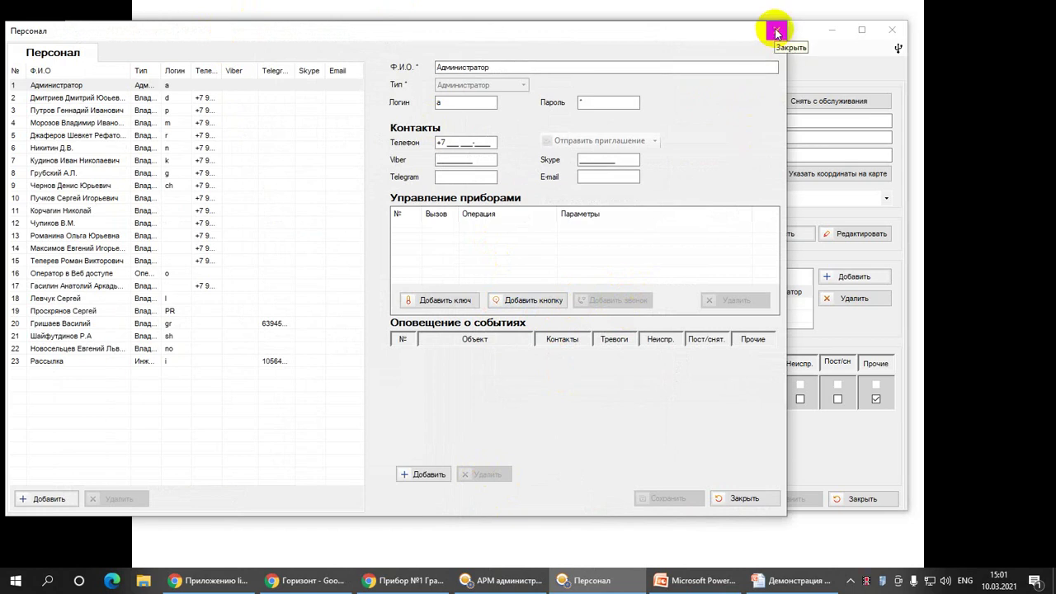
pyautogui.click(544, 302)
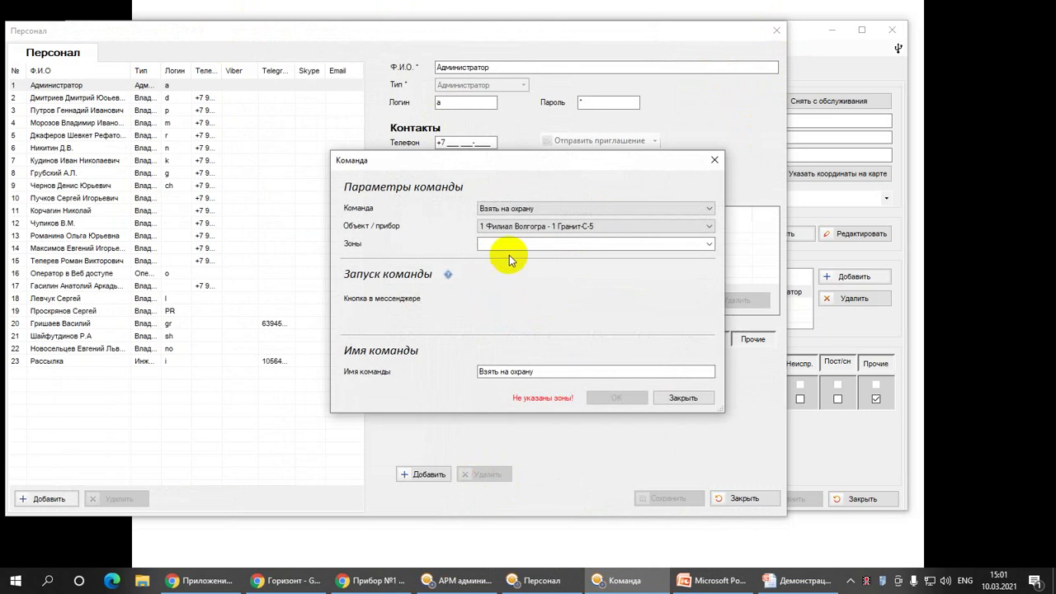
pyautogui.click(551, 229)
pyautogui.click(550, 224)
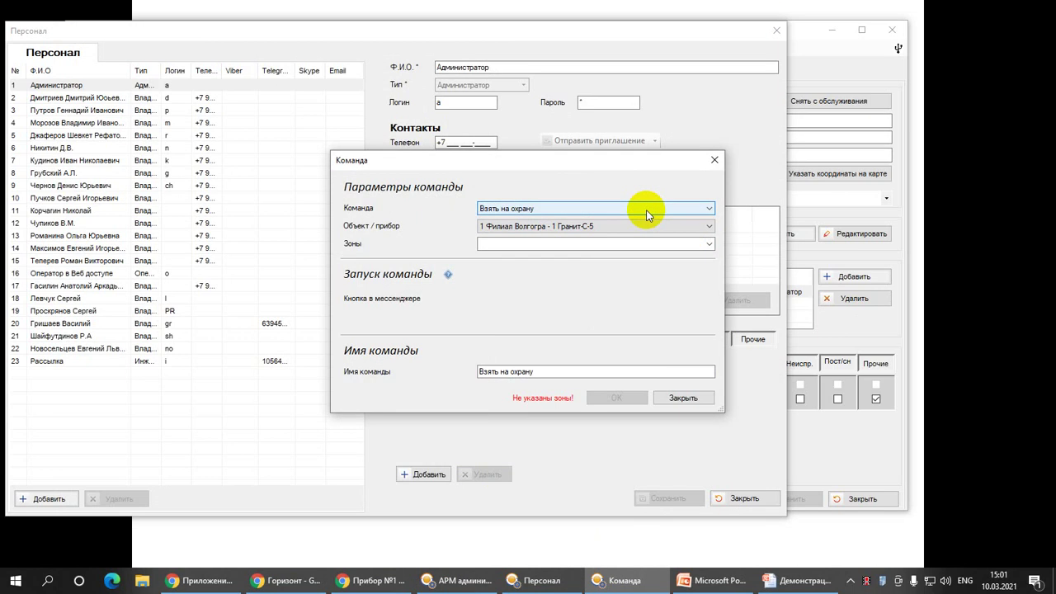
# Try a Взять на охрану command for the first branch's Гранит-С-5, then cancel without zones
pyautogui.click(647, 213)
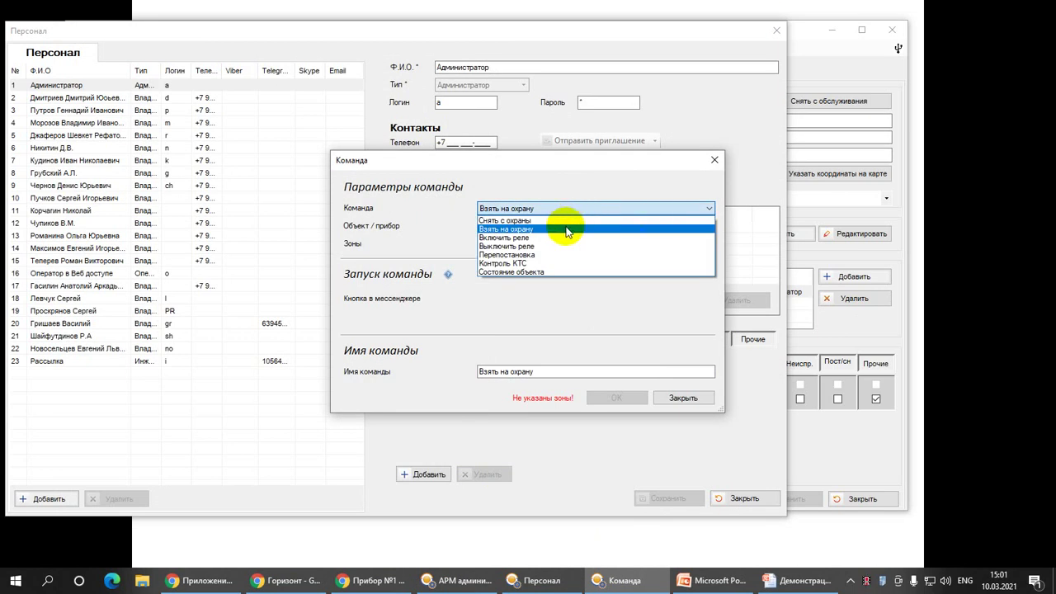
pyautogui.click(537, 318)
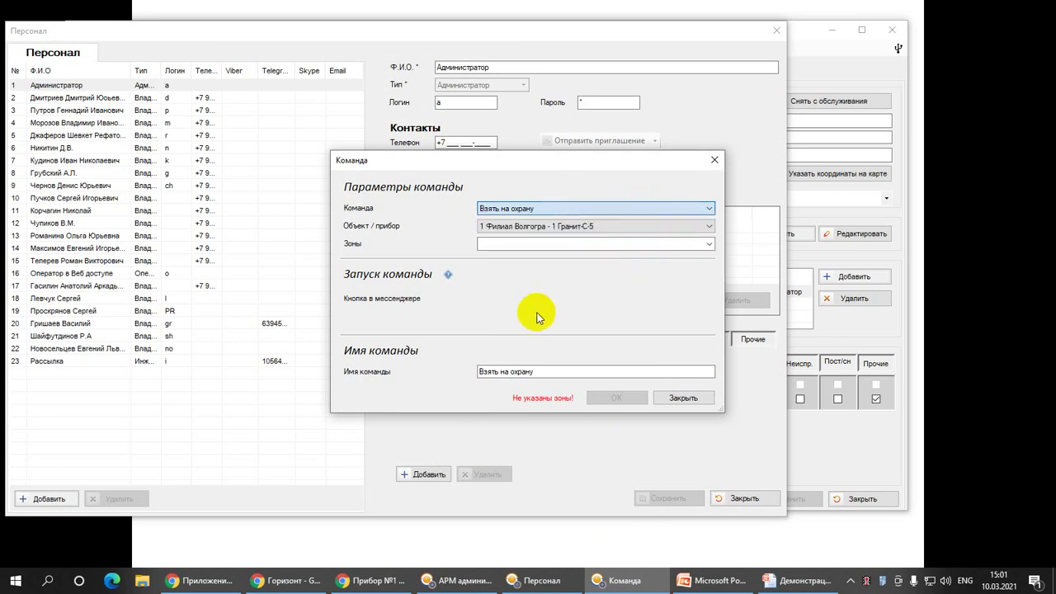
pyautogui.click(713, 246)
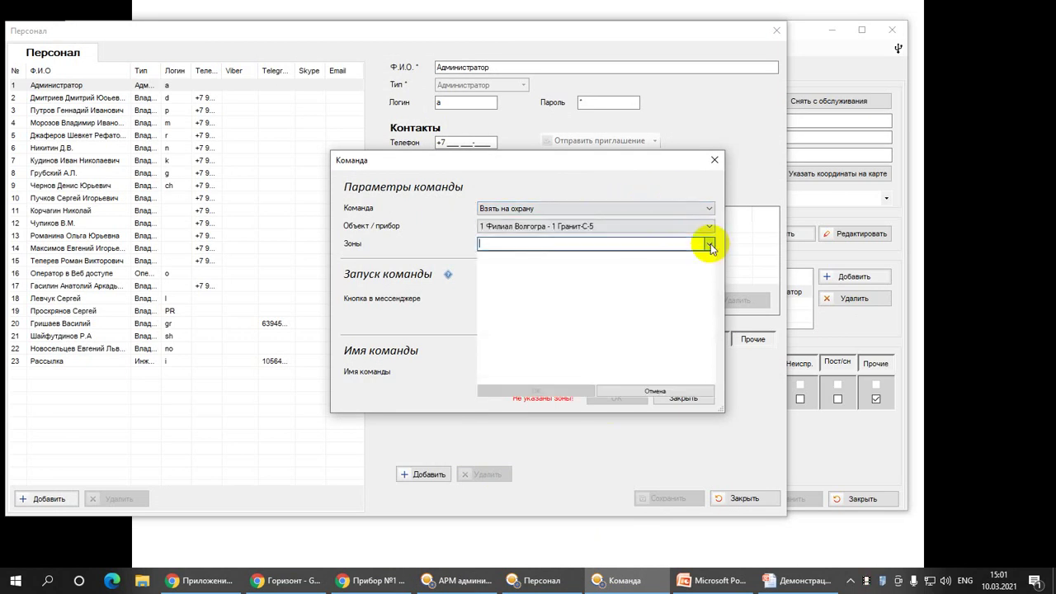
pyautogui.click(458, 247)
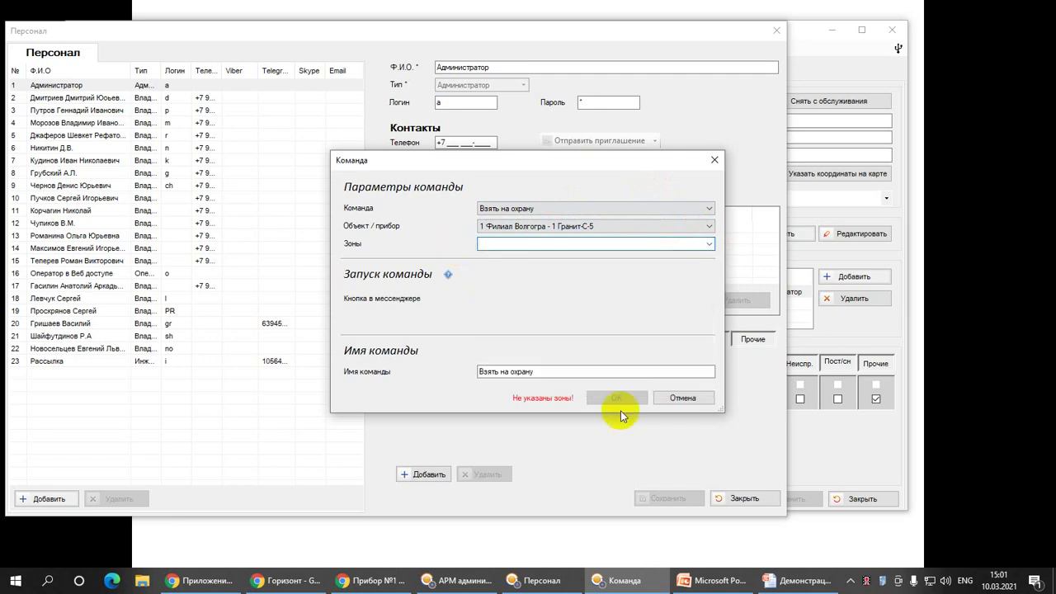
pyautogui.click(684, 398)
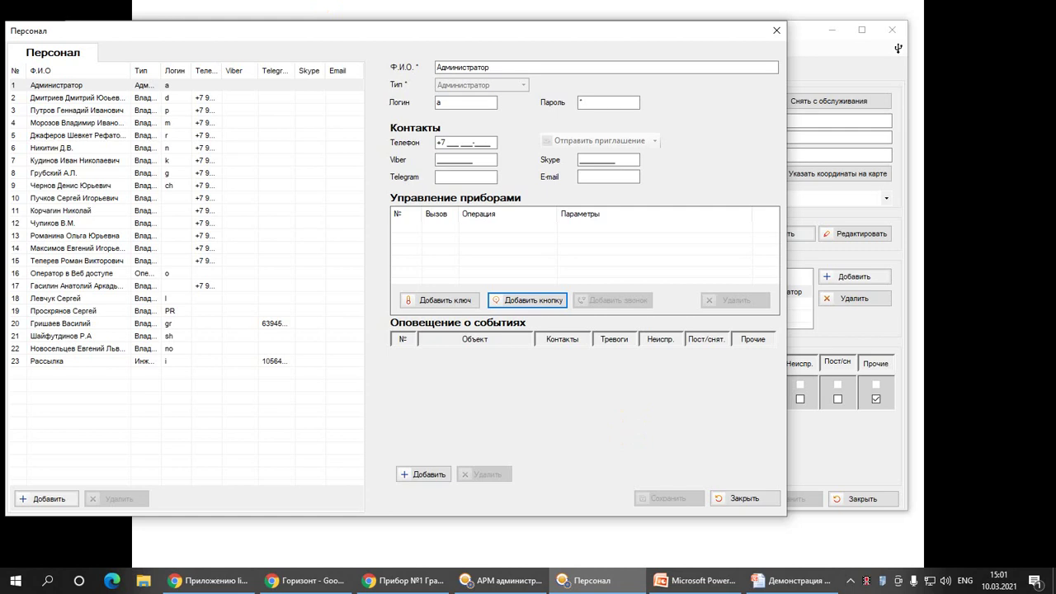
# Close the Персонал staff window and switch toward the browser
pyautogui.click(306, 581)
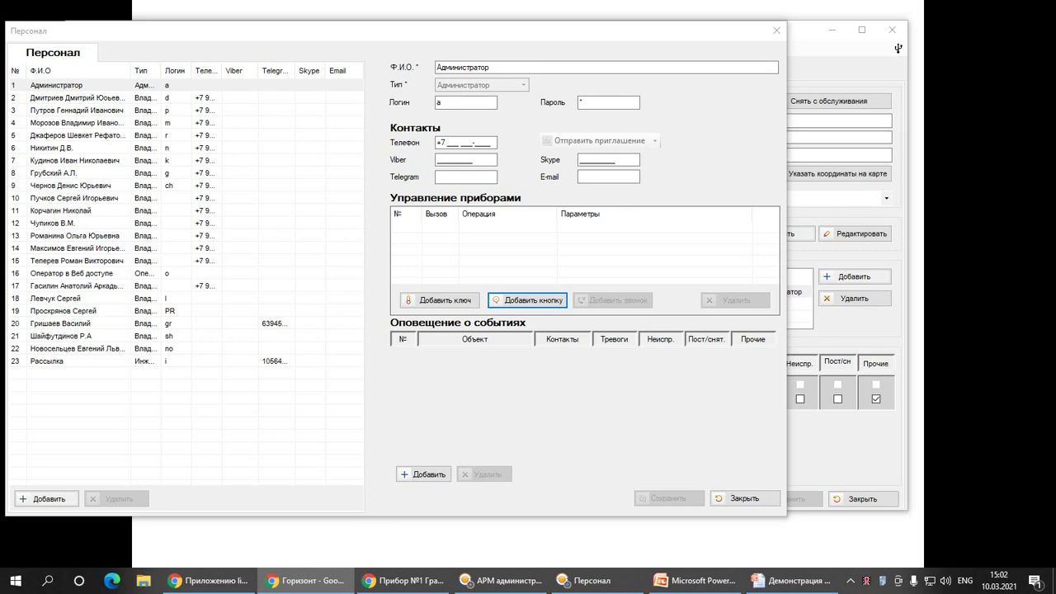
pyautogui.click(777, 31)
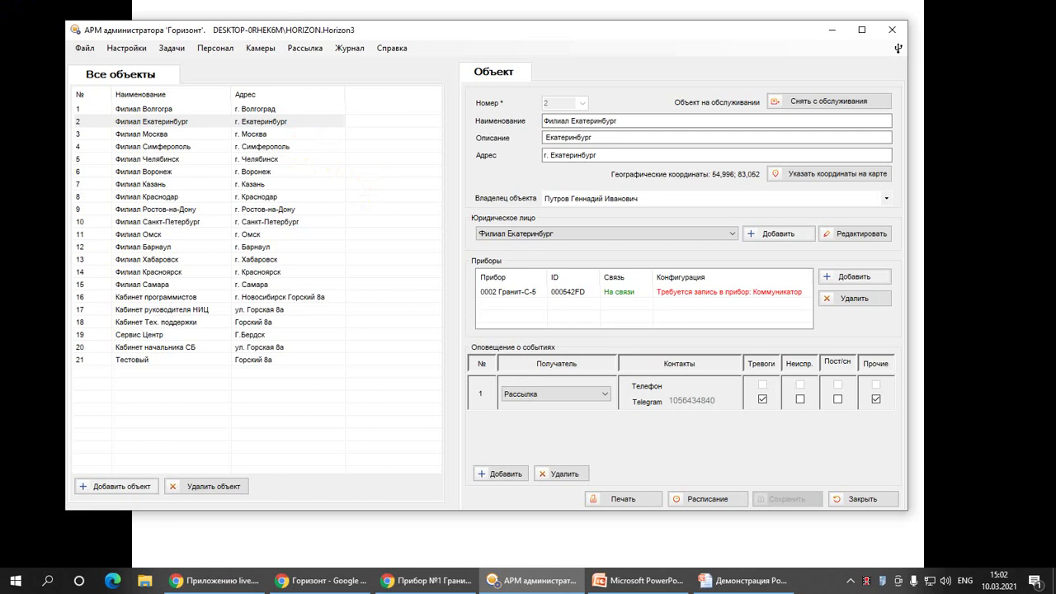
pyautogui.hotkey('alt', 'Tab')
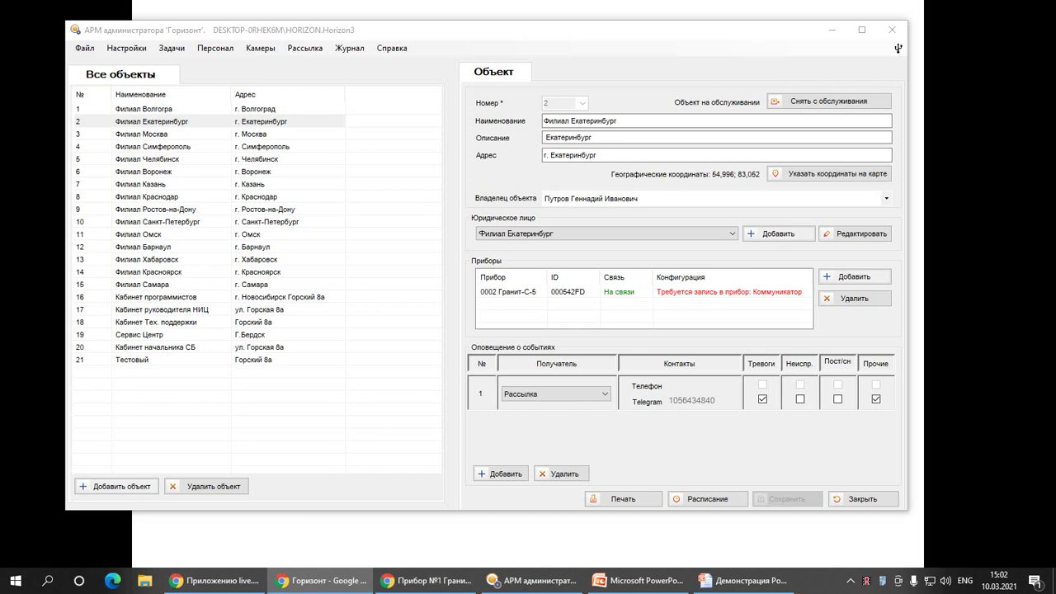
pyautogui.click(393, 587)
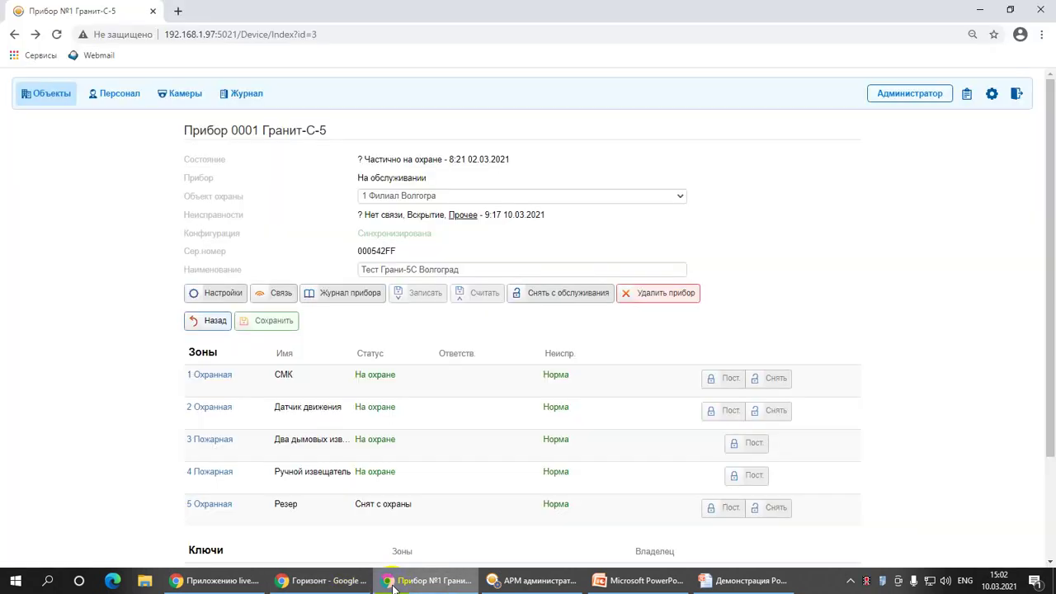
pyautogui.click(532, 581)
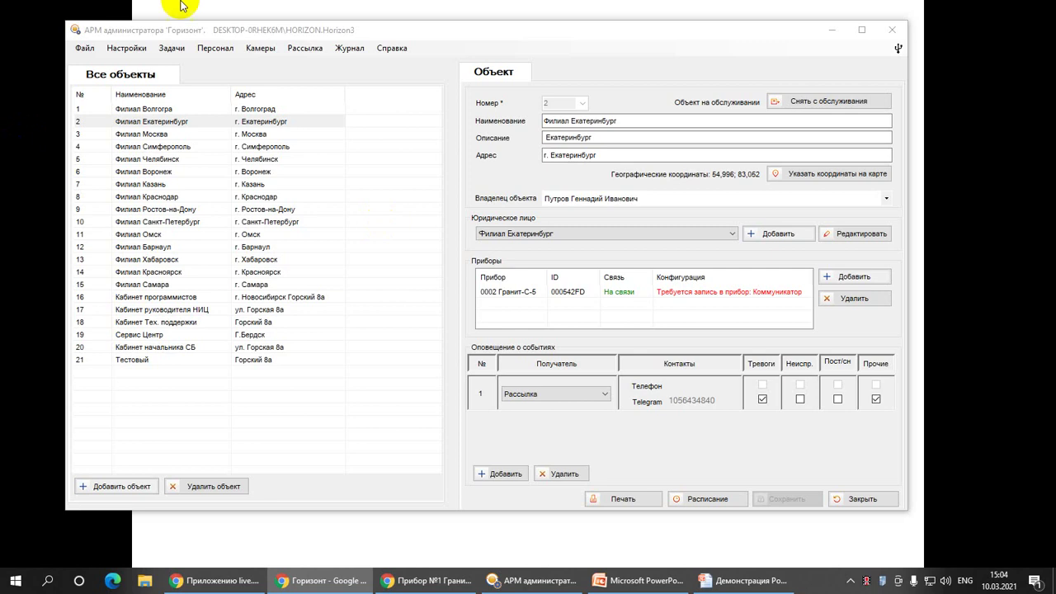
# Open device 0002 Гранит-С-5 and switch off Wi-Fi, wired internet, SIM1 and SIM2
pyautogui.click(525, 299)
pyautogui.doubleClick(525, 294)
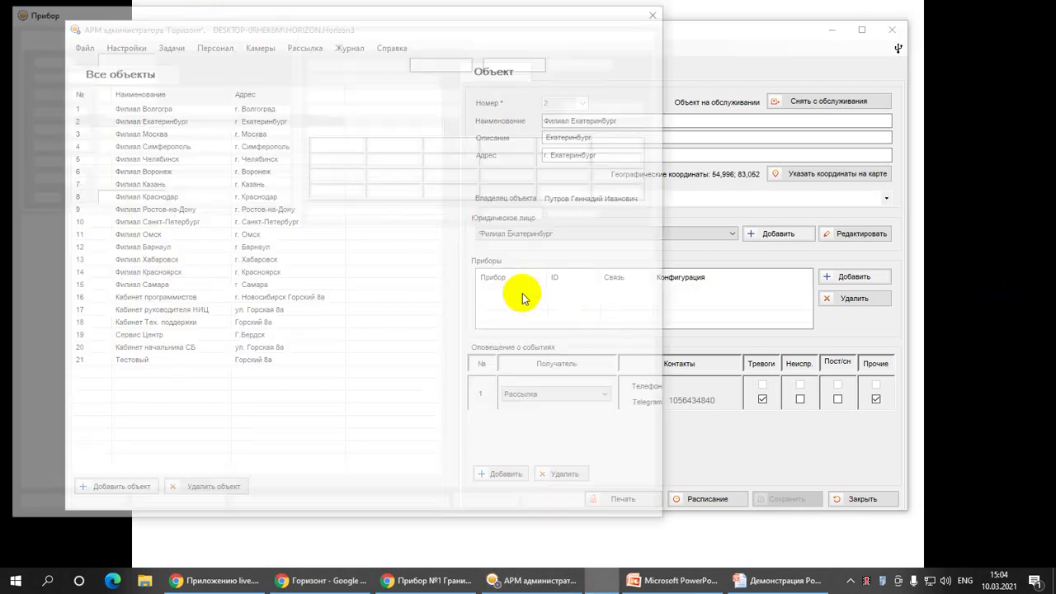
pyautogui.moveTo(391, 54); pyautogui.dragTo(409, 31)
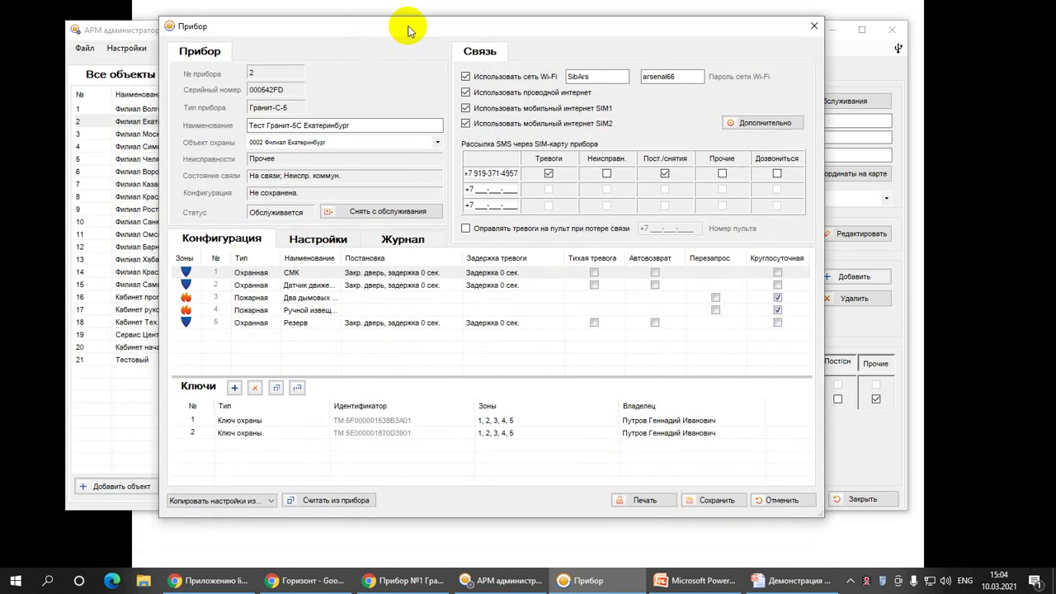
pyautogui.click(465, 76)
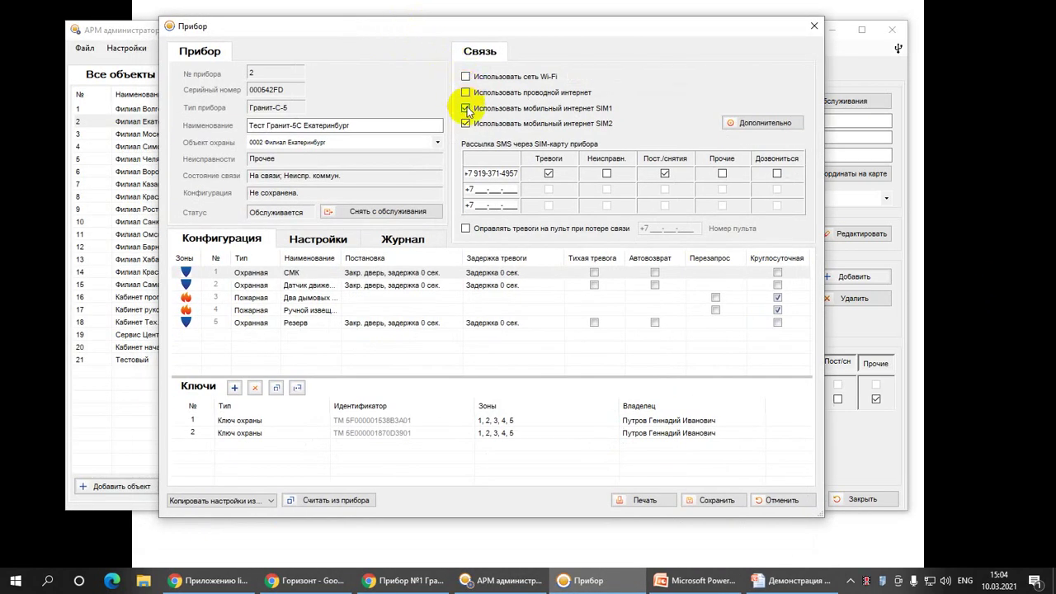
pyautogui.click(466, 108)
pyautogui.click(466, 123)
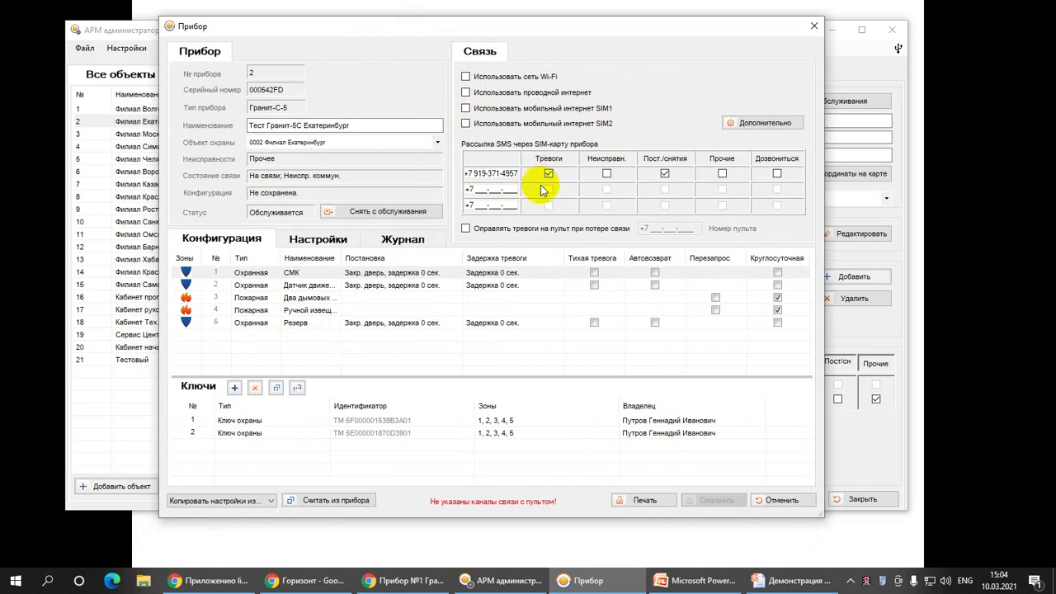
# Turn alarm forwarding to the desk on link loss on, then back off
pyautogui.moveTo(591, 229)
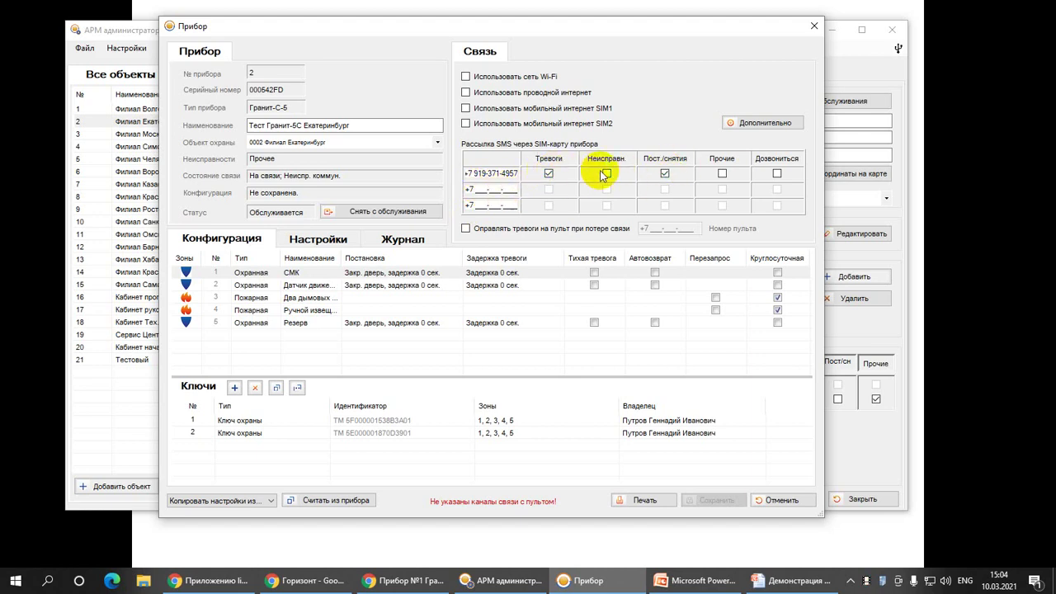
pyautogui.click(491, 232)
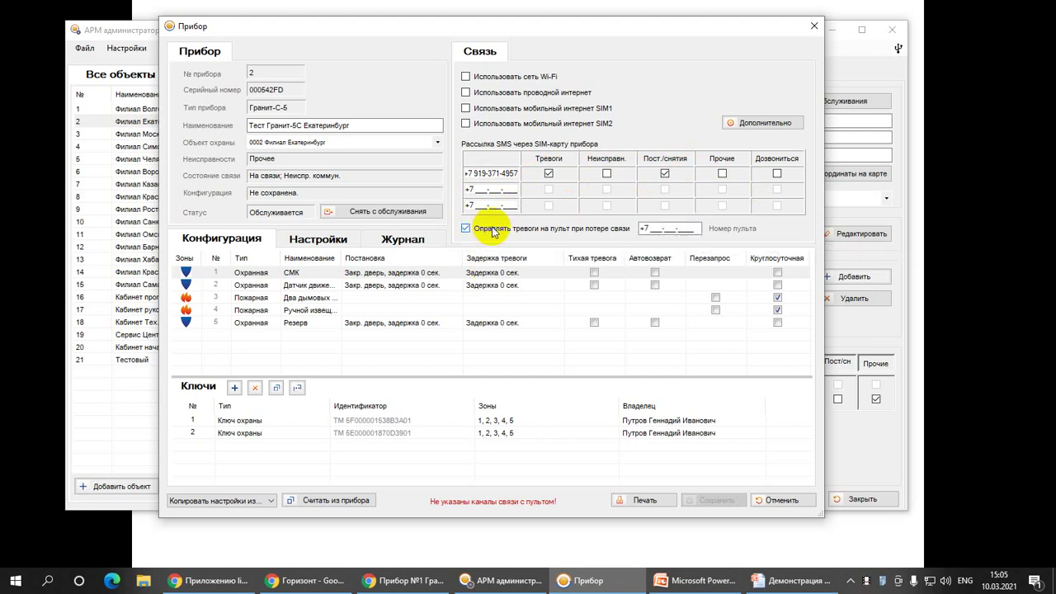
pyautogui.click(576, 236)
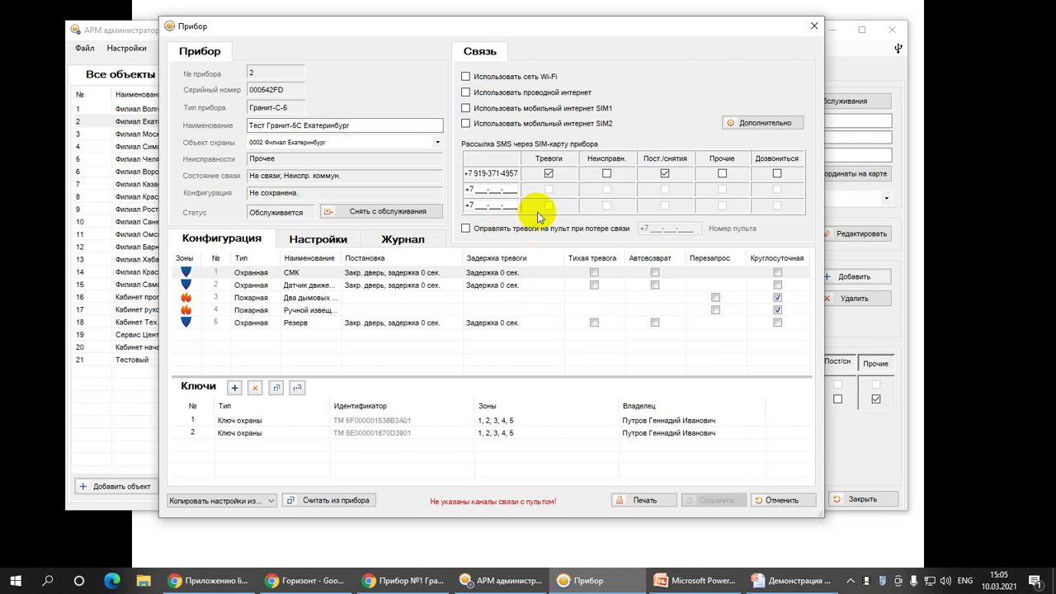
# Close the device settings without saving and show the Тестовый object's details
pyautogui.click(814, 27)
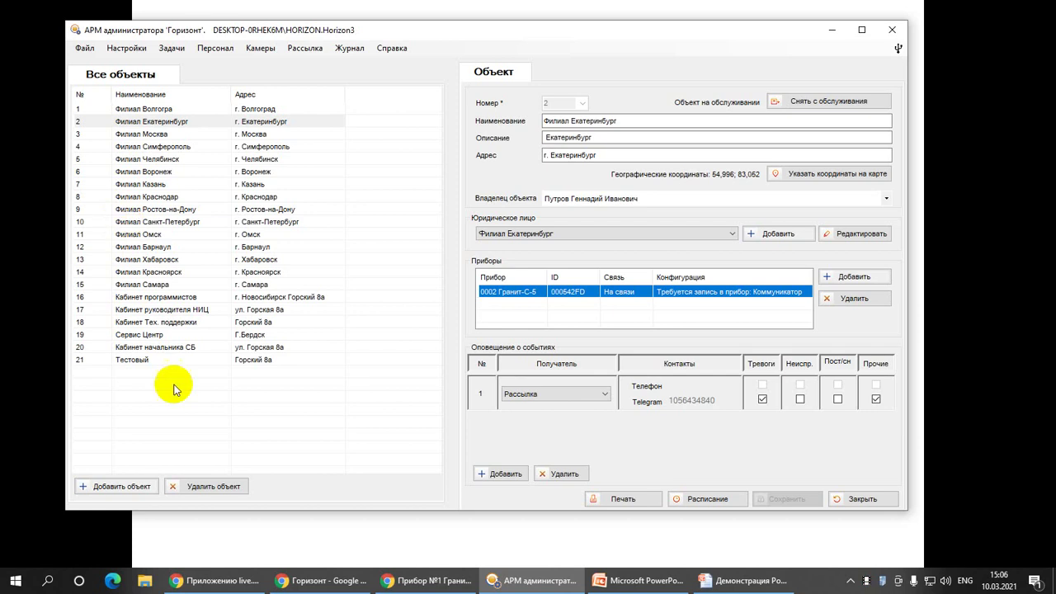
pyautogui.click(188, 360)
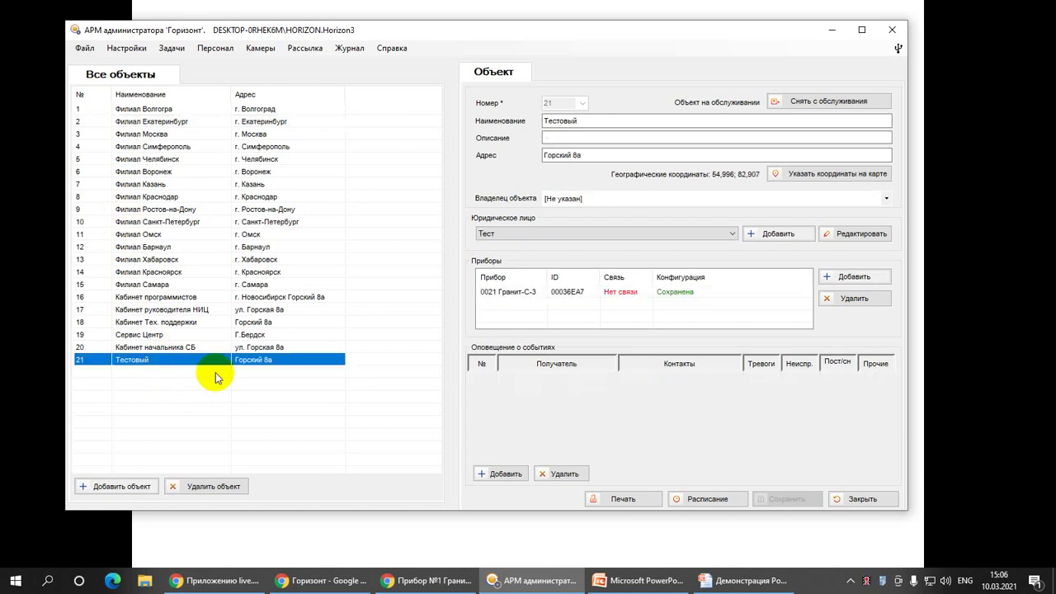
pyautogui.click(855, 277)
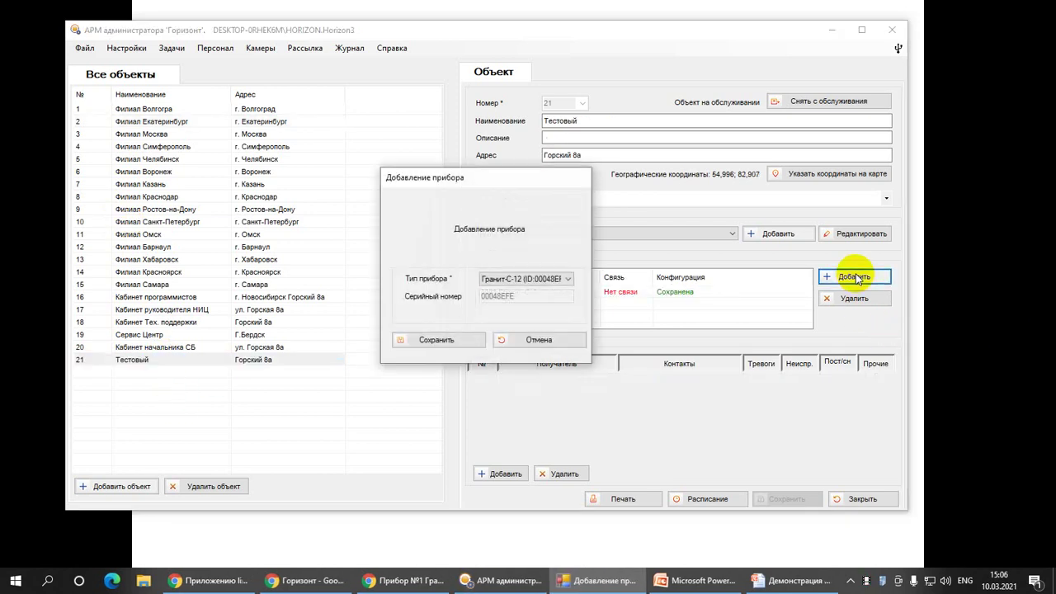
pyautogui.click(524, 280)
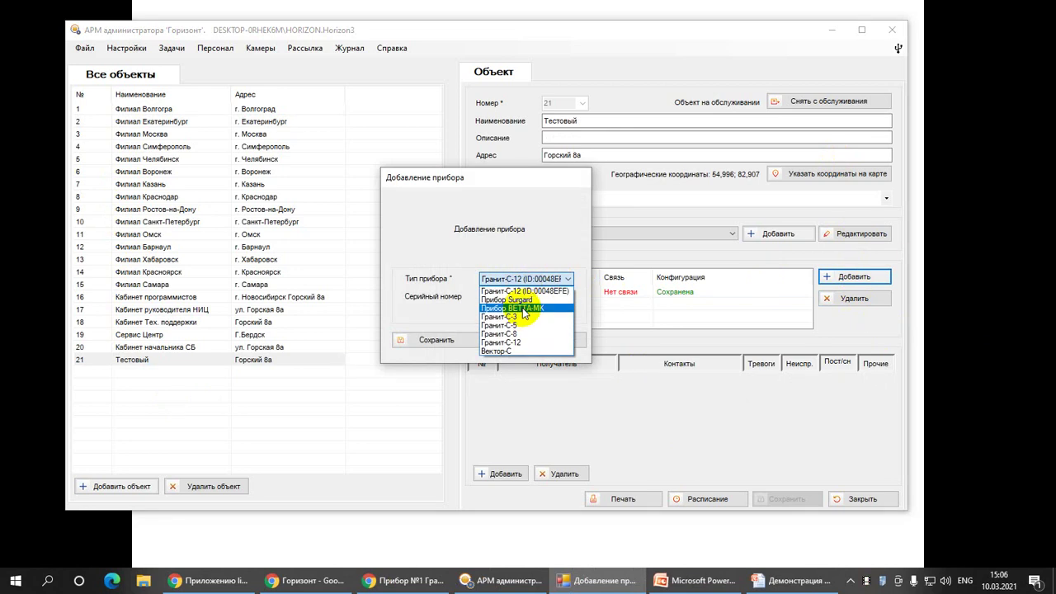
pyautogui.click(525, 308)
pyautogui.click(521, 298)
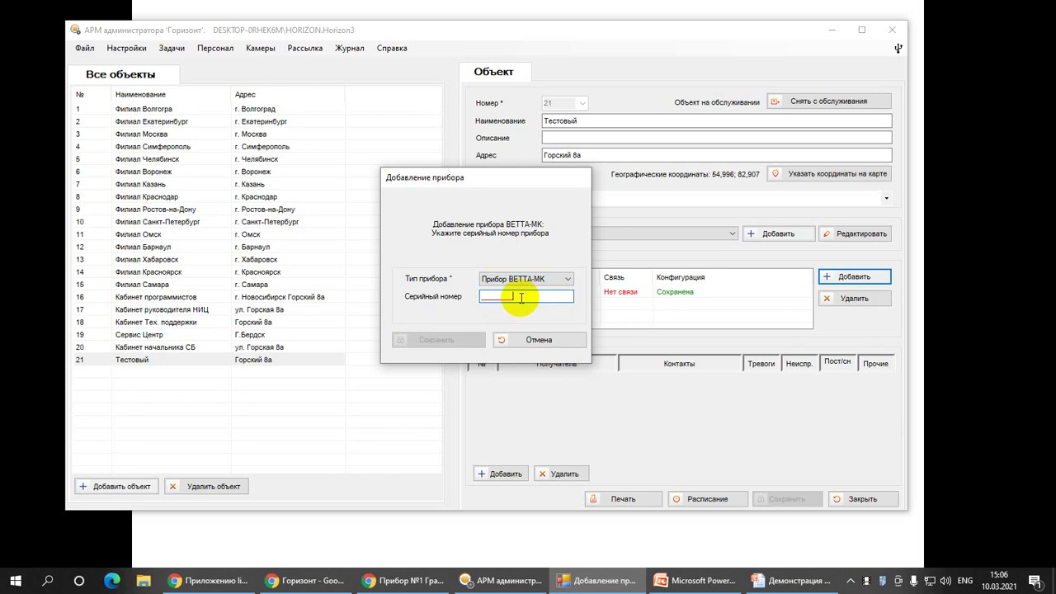
pyautogui.click(540, 341)
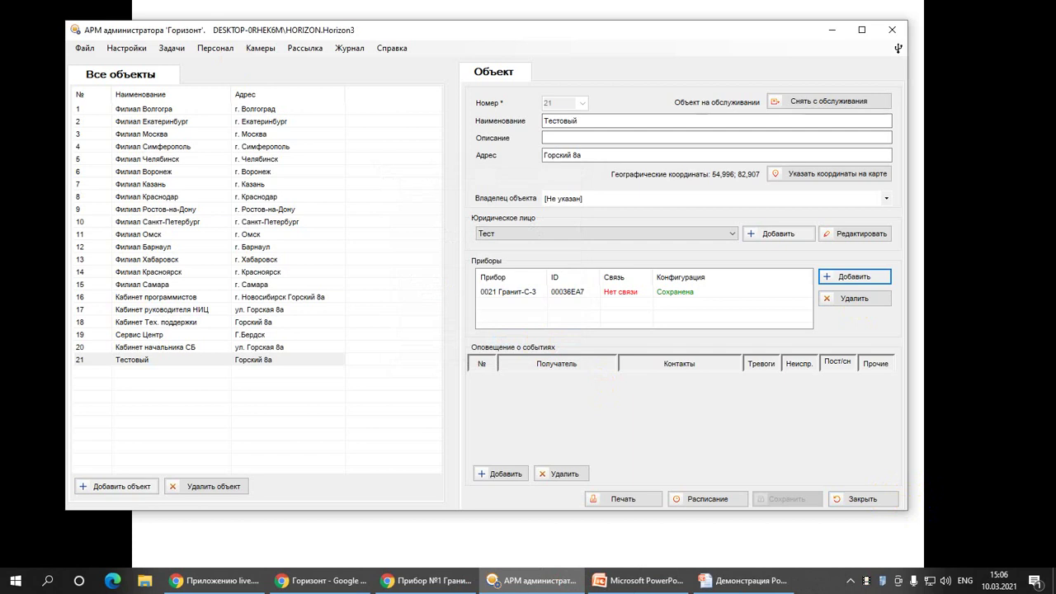
pyautogui.hotkey('alt', 'Tab')
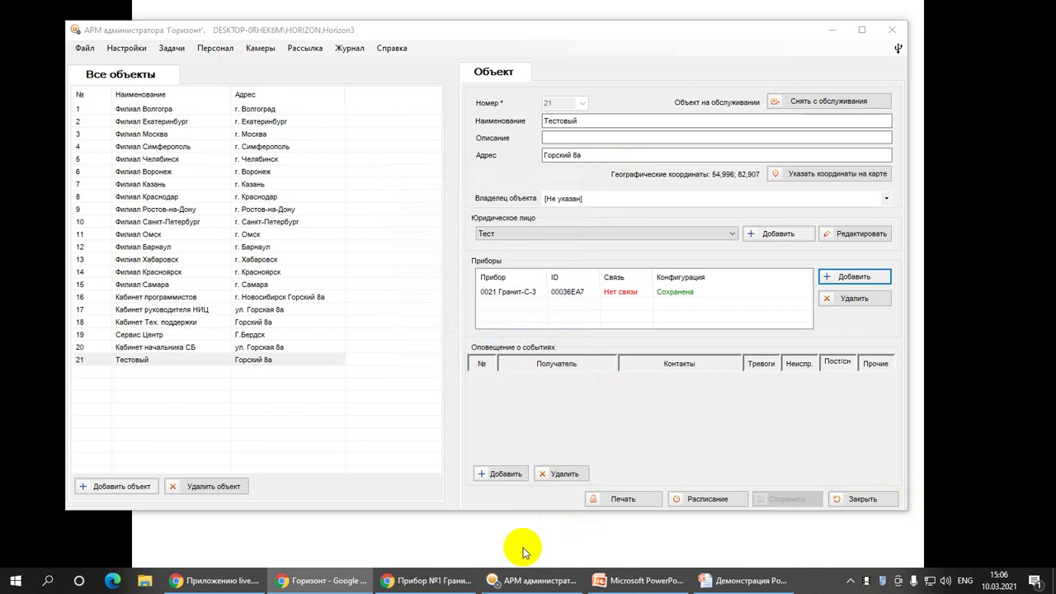
pyautogui.hotkey('alt', 'Tab')
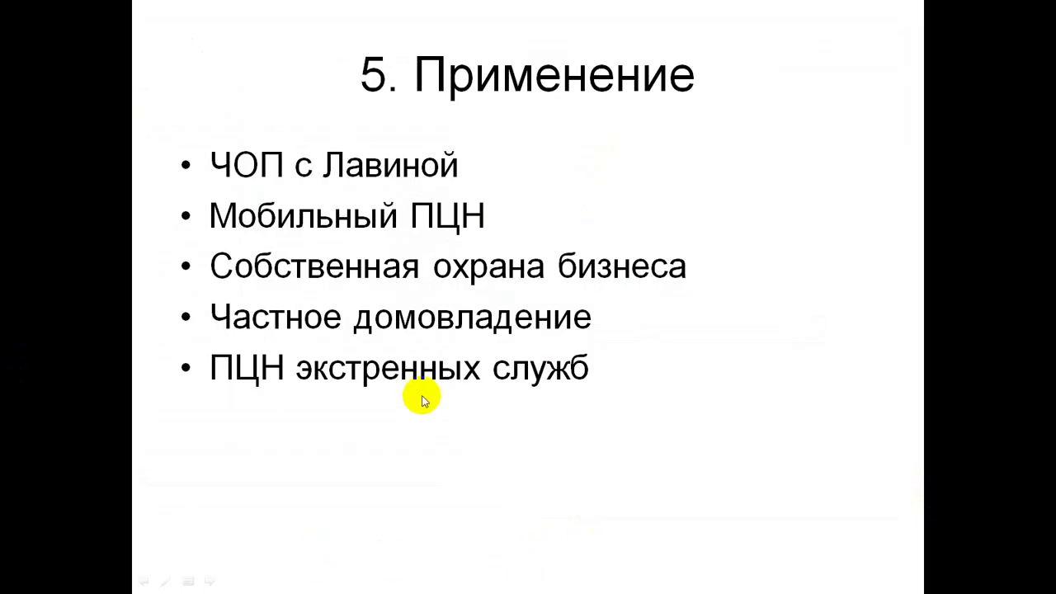
# Scroll the slideshow back to the 1. СПИ Горизонт overview slide
pyautogui.scroll(5, 422, 399)
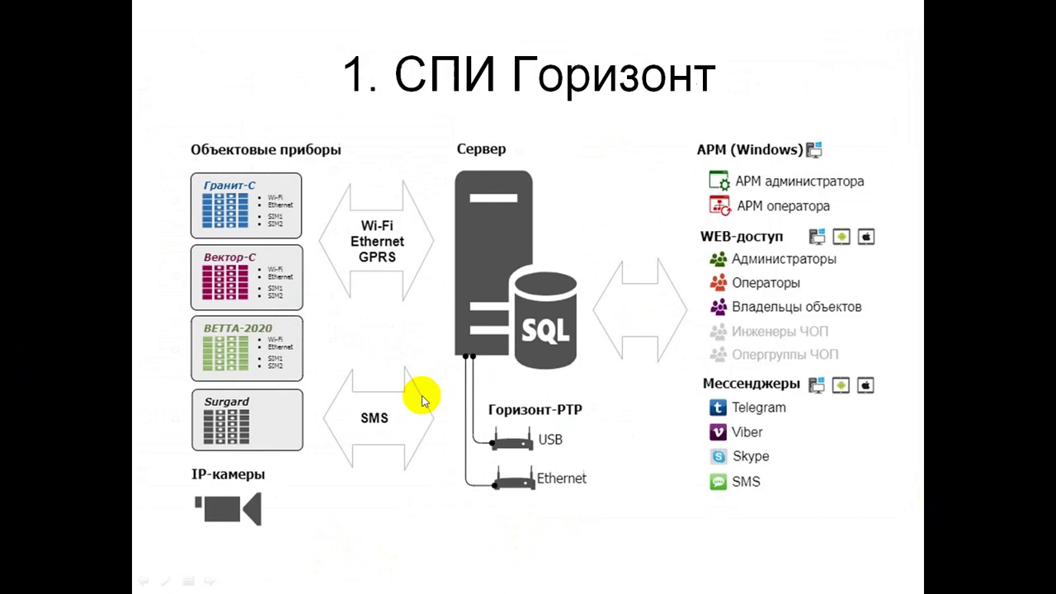
pyautogui.scroll(1, 422, 399)
pyautogui.scroll(-1, 421, 399)
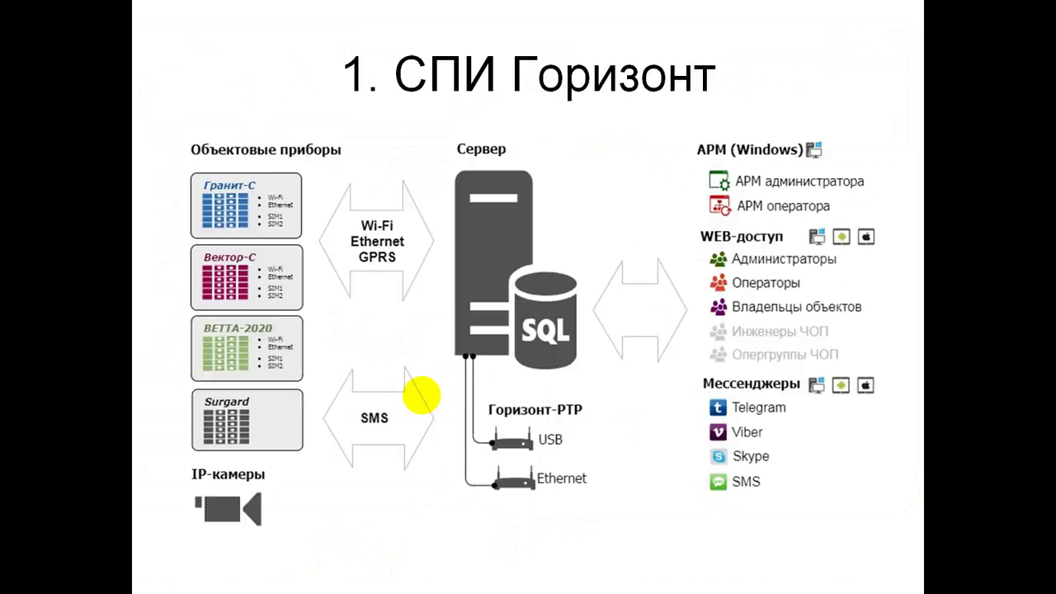